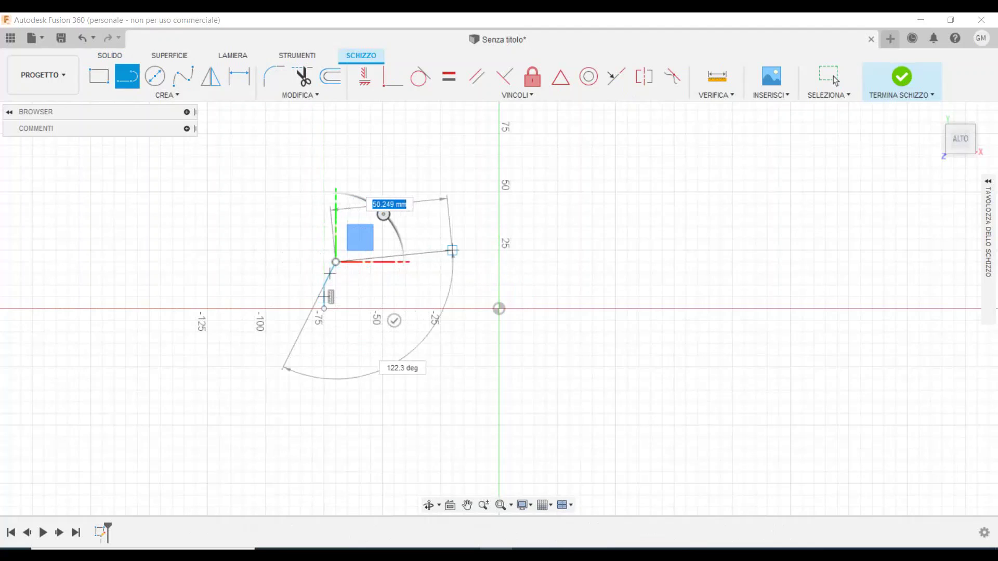
# Continue the car's side outline with the hood, a sloped windscreen, a horizontal roof of 55 mm and a rear-window slope of about 51 mm
pyautogui.click(499, 238)
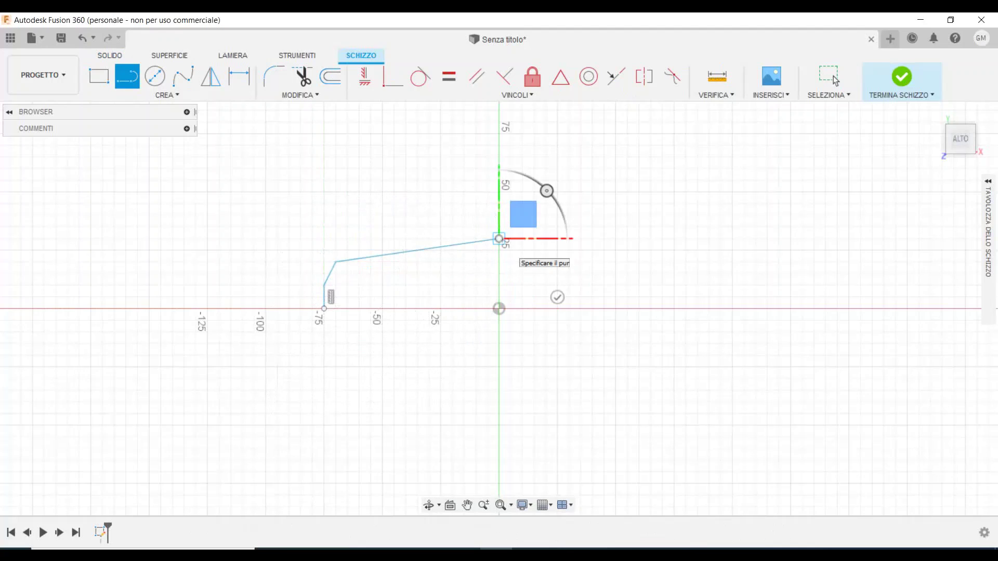
pyautogui.click(557, 180)
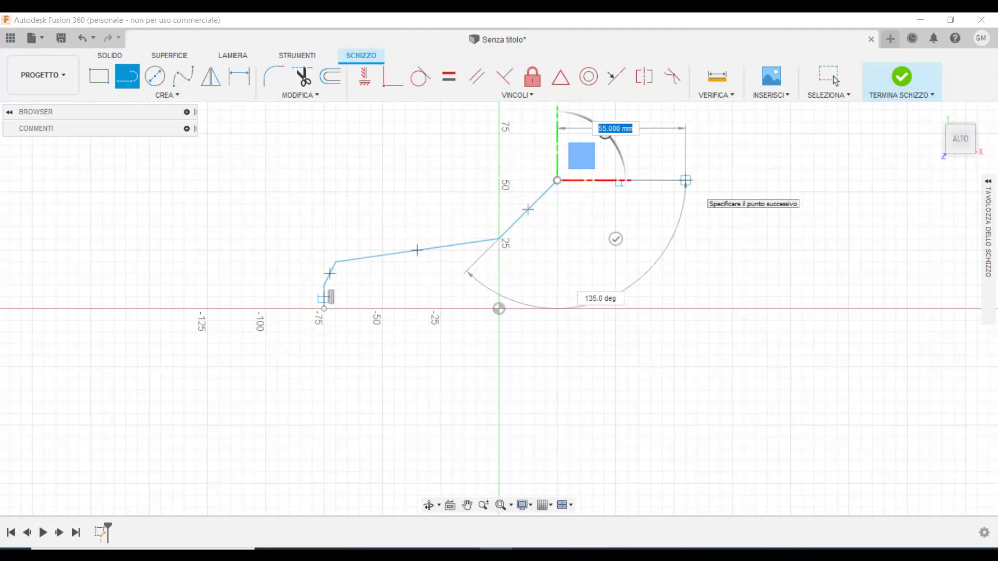
pyautogui.click(685, 180)
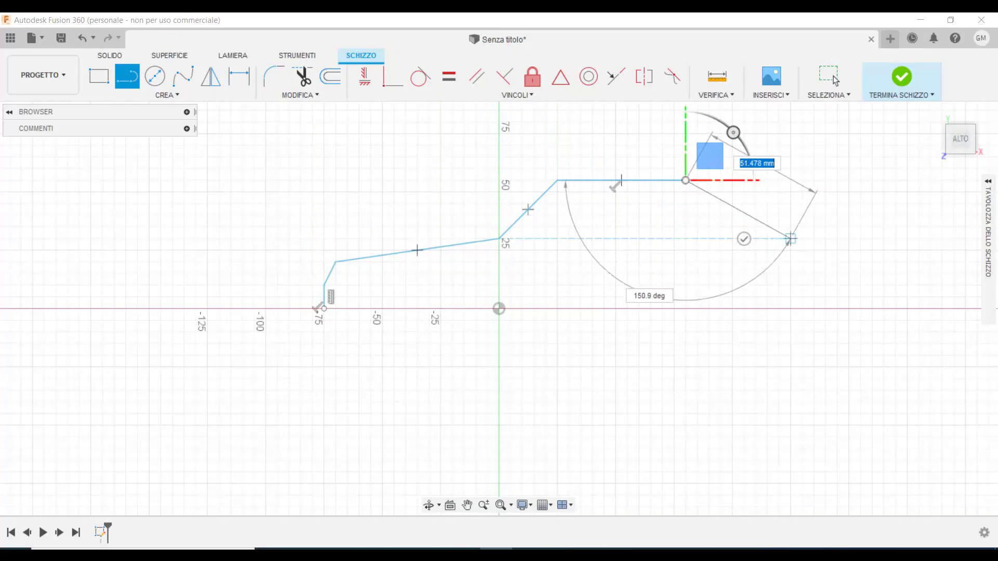
pyautogui.click(790, 239)
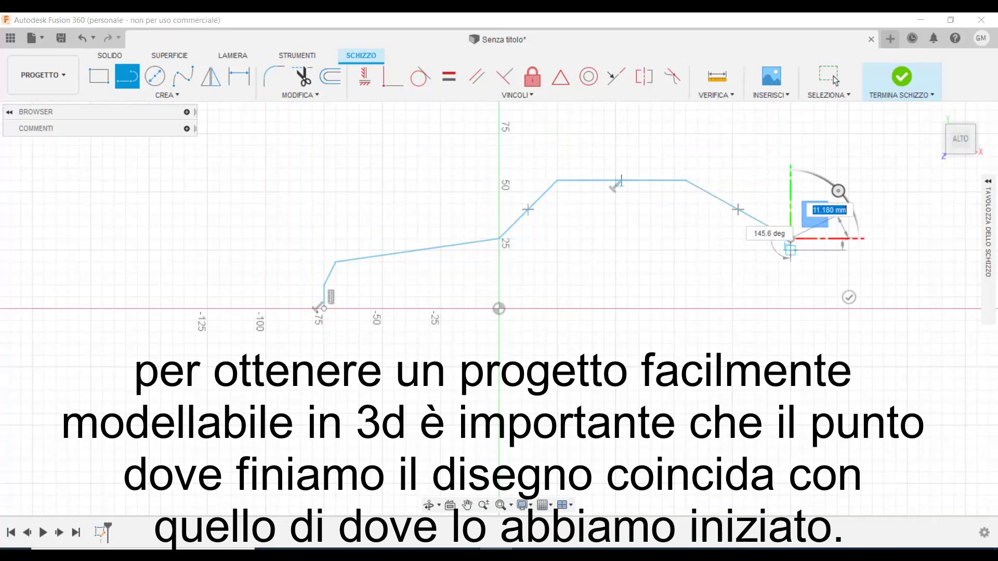
# Close the car outline with two short tail lines and a horizontal base line back to the starting point, and finish the sketch
pyautogui.click(801, 274)
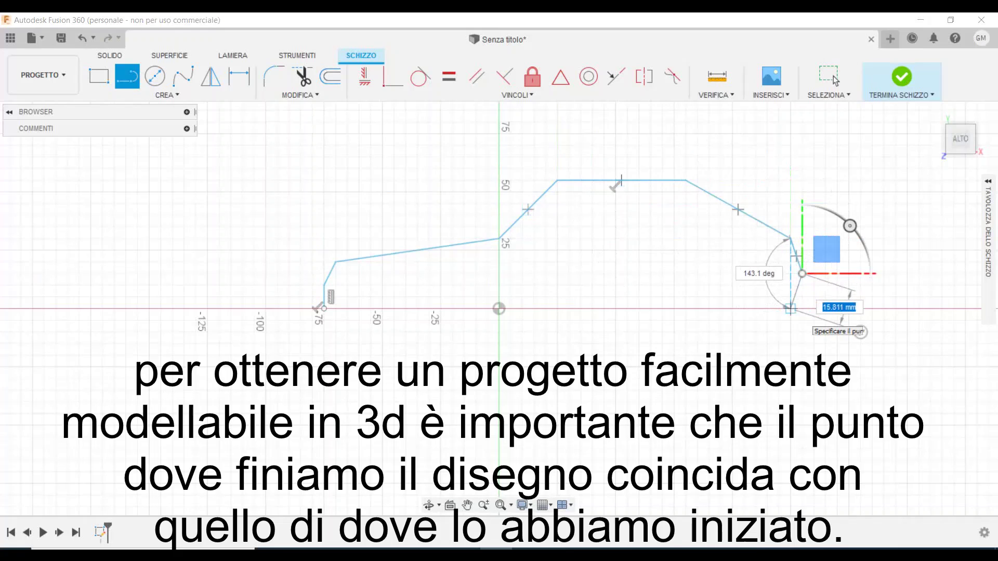
pyautogui.click(790, 308)
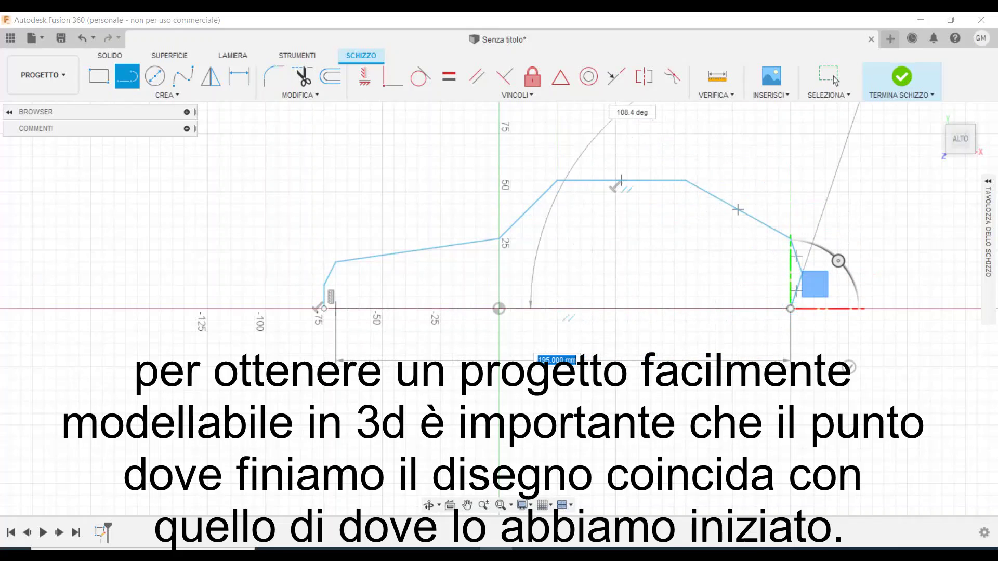
pyautogui.click(323, 308)
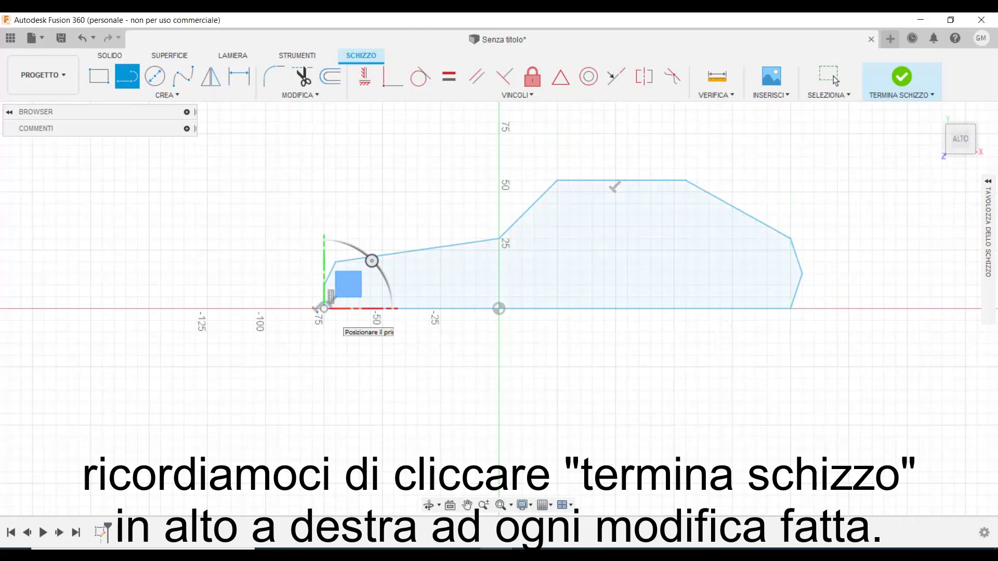
pyautogui.click(902, 78)
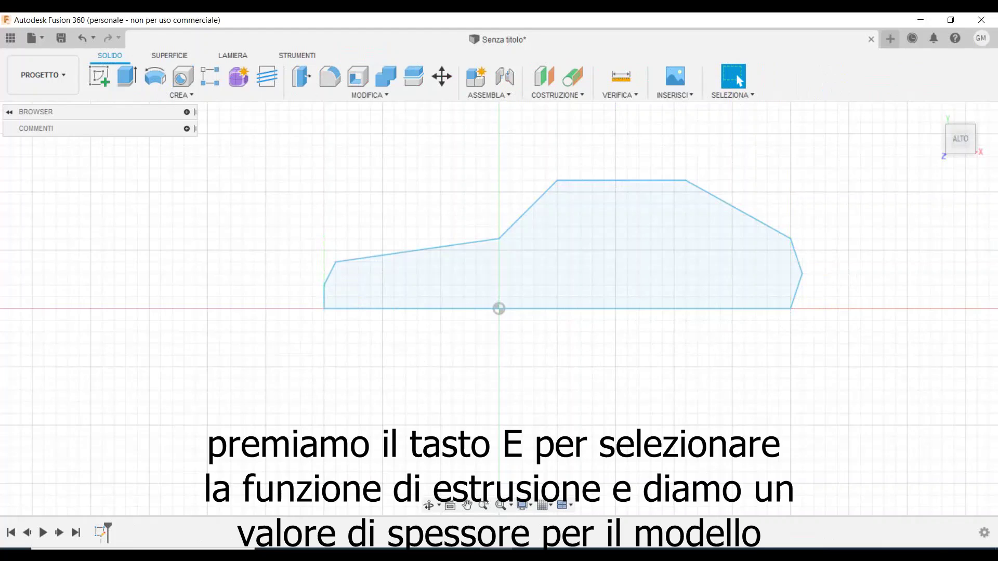
# Extrude the closed car profile 60 mm as a new body
pyautogui.write('e')
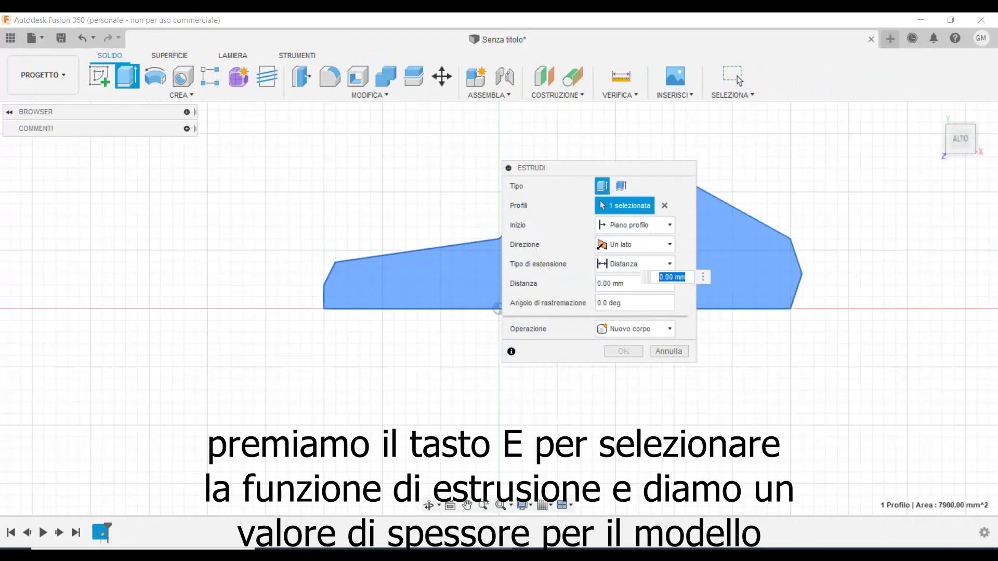
pyautogui.write('60mm')
pyautogui.press('Return')
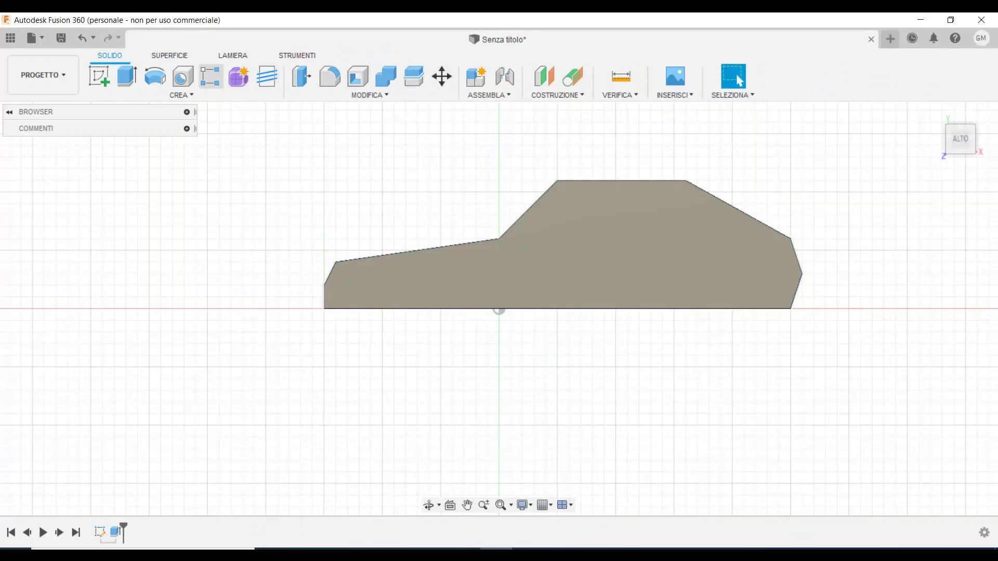
# On the car's side face, sketch front and rear wheel circles of 30 mm diameter centred on the bottom edge, and finish the sketch
pyautogui.click(98, 77)
pyautogui.click(533, 278)
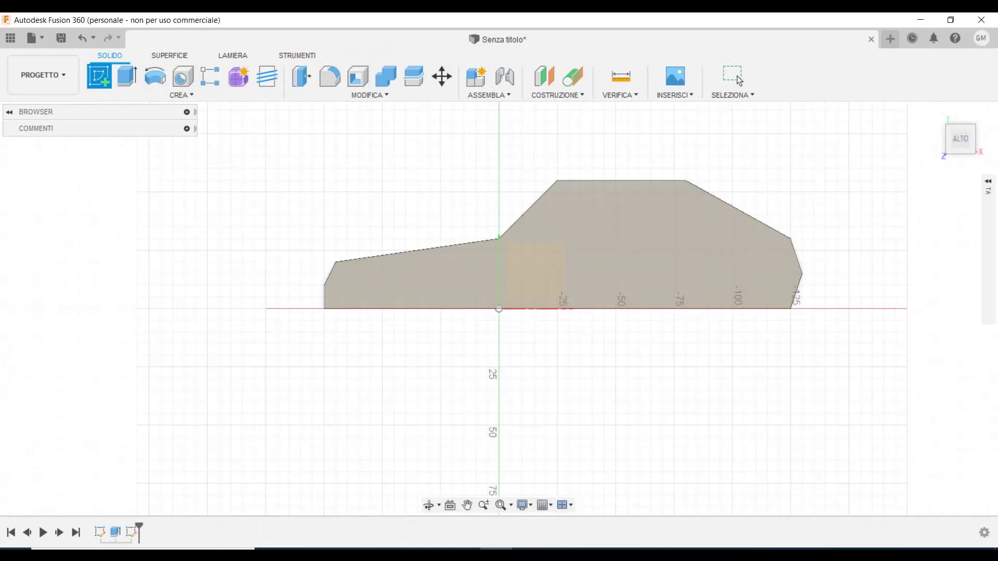
pyautogui.press('c')
pyautogui.click(499, 308)
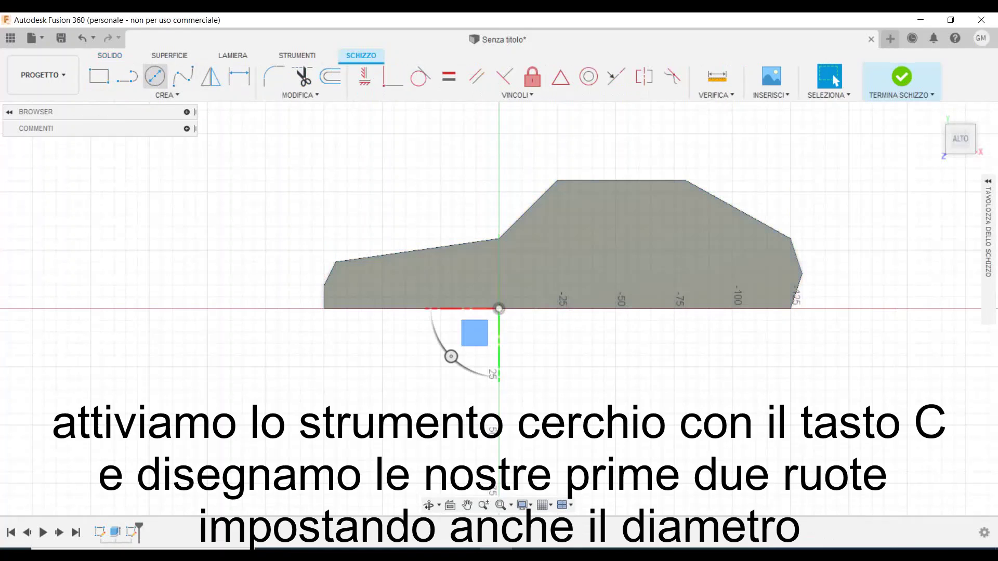
pyautogui.click(382, 308)
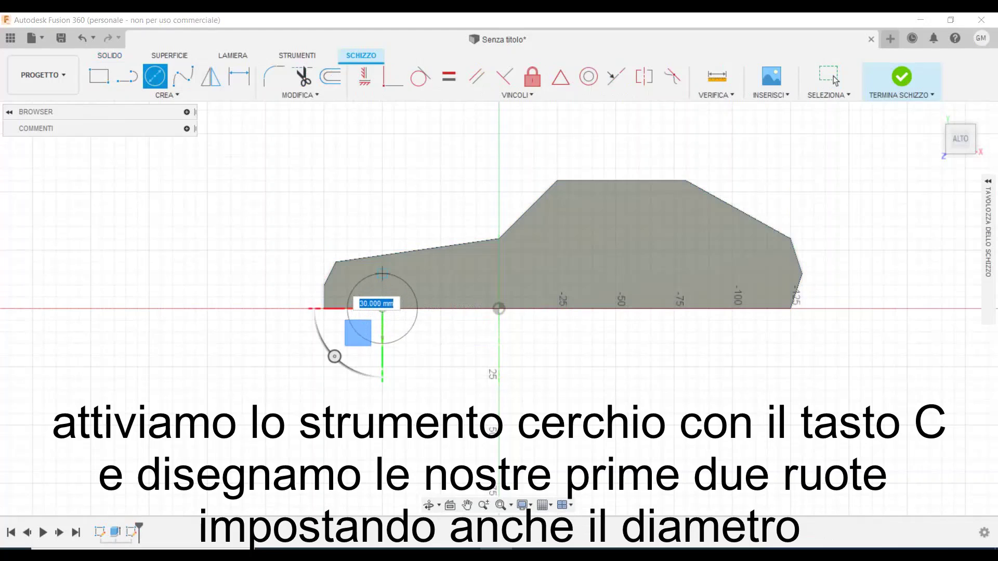
pyautogui.click(382, 274)
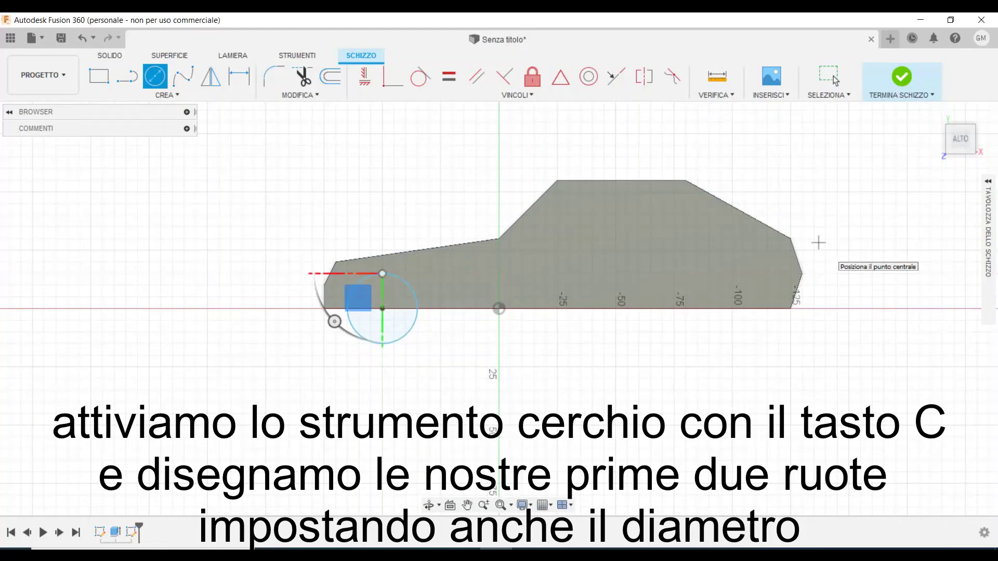
pyautogui.click(731, 309)
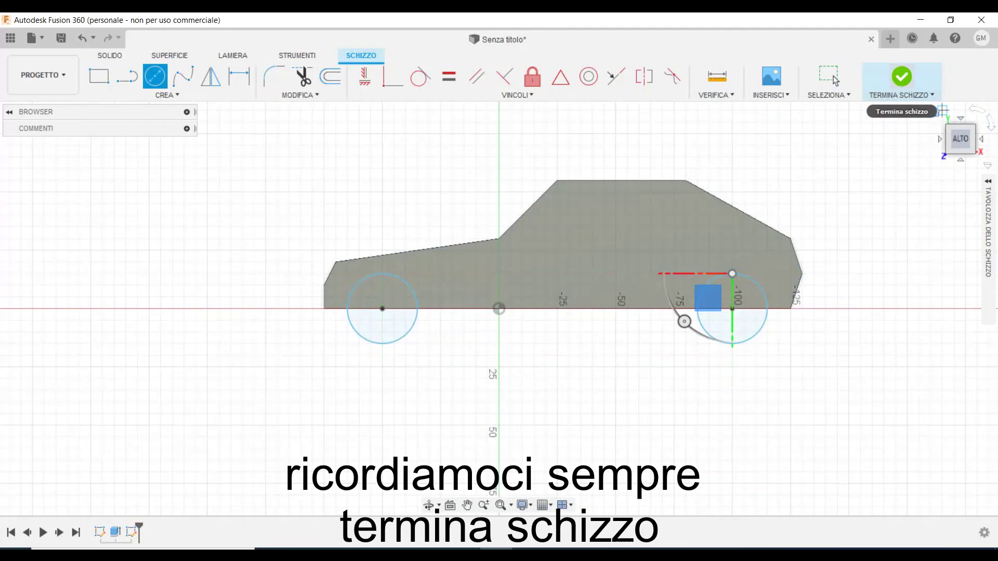
pyautogui.click(901, 76)
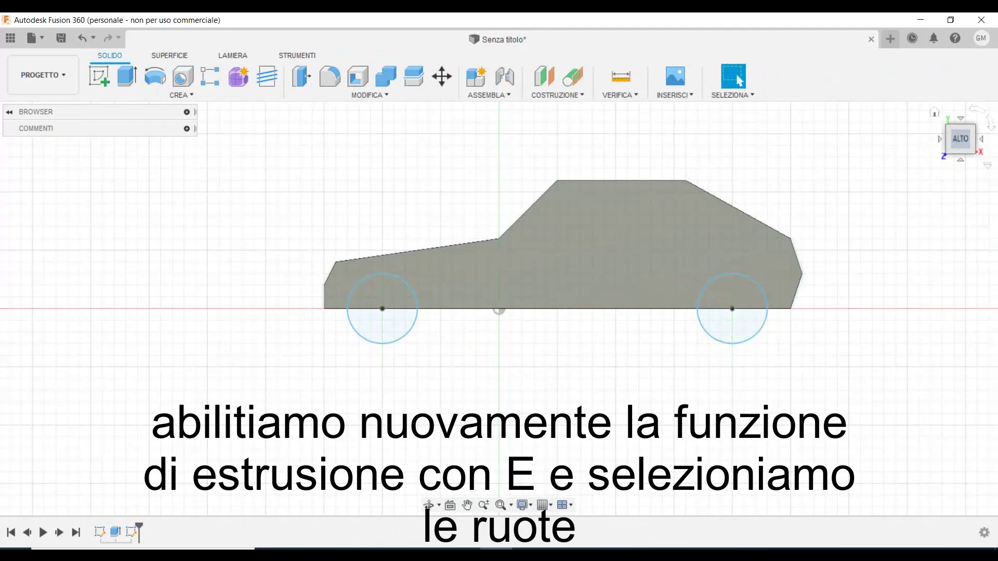
# Set up a two-sided extrusion of the front and rear wheel circles, including both halves of each circle
pyautogui.keyDown('shift'); pyautogui.moveTo(499, 308); pyautogui.dragTo(499, 291, button='middle'); pyautogui.keyUp('shift')
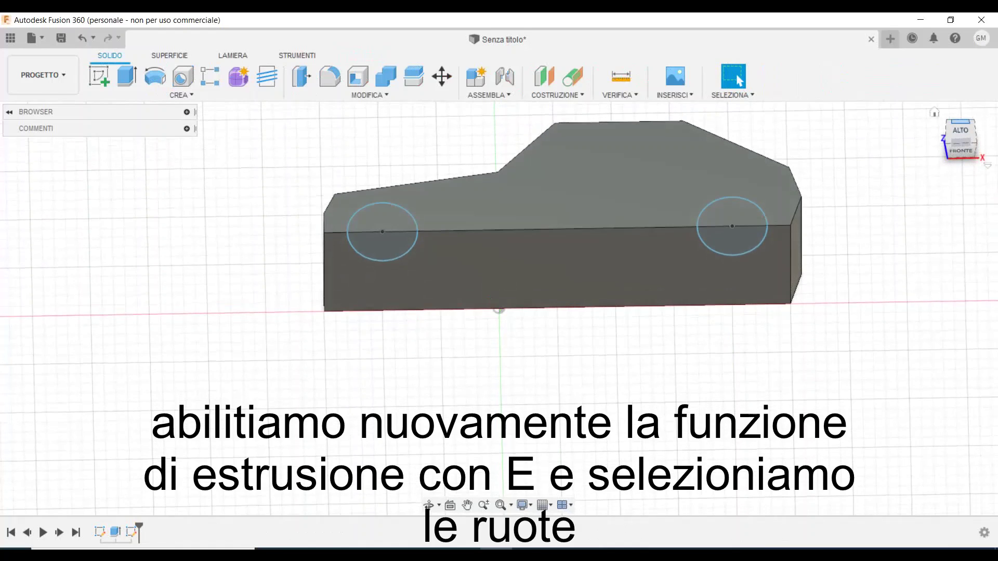
pyautogui.press('e')
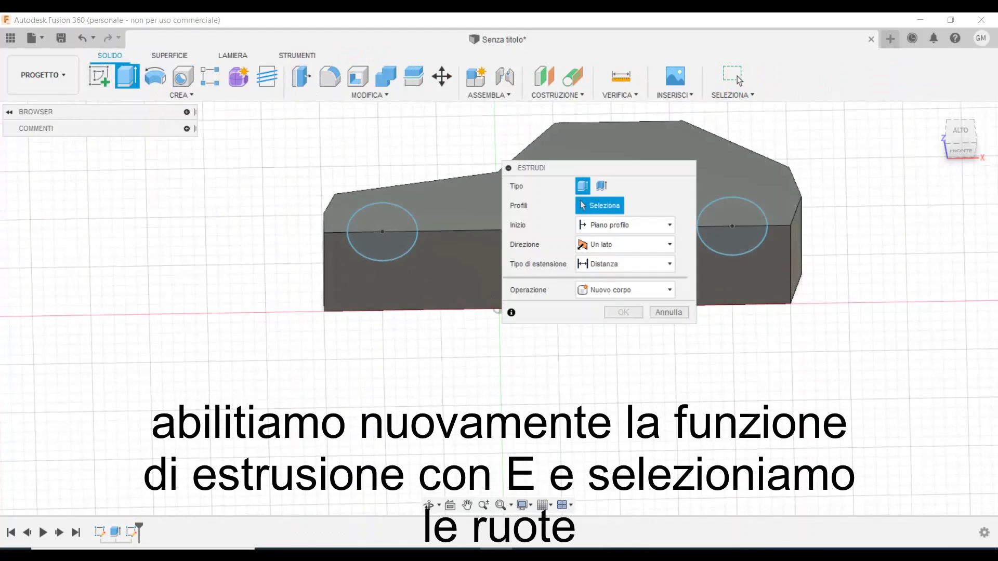
pyautogui.moveTo(535, 168); pyautogui.dragTo(110, 146)
pyautogui.click(393, 226)
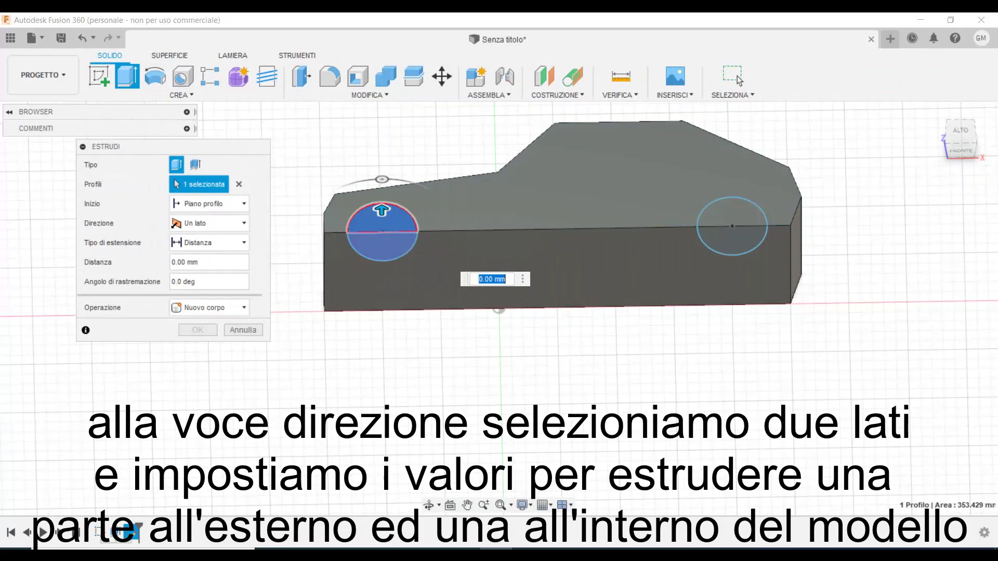
pyautogui.click(382, 247)
pyautogui.click(738, 213)
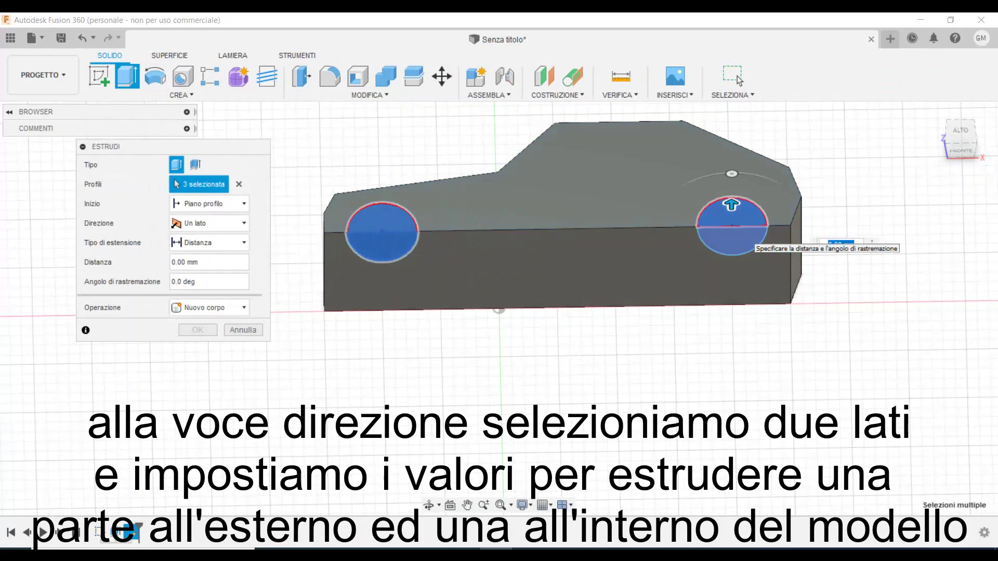
pyautogui.click(743, 240)
pyautogui.click(208, 223)
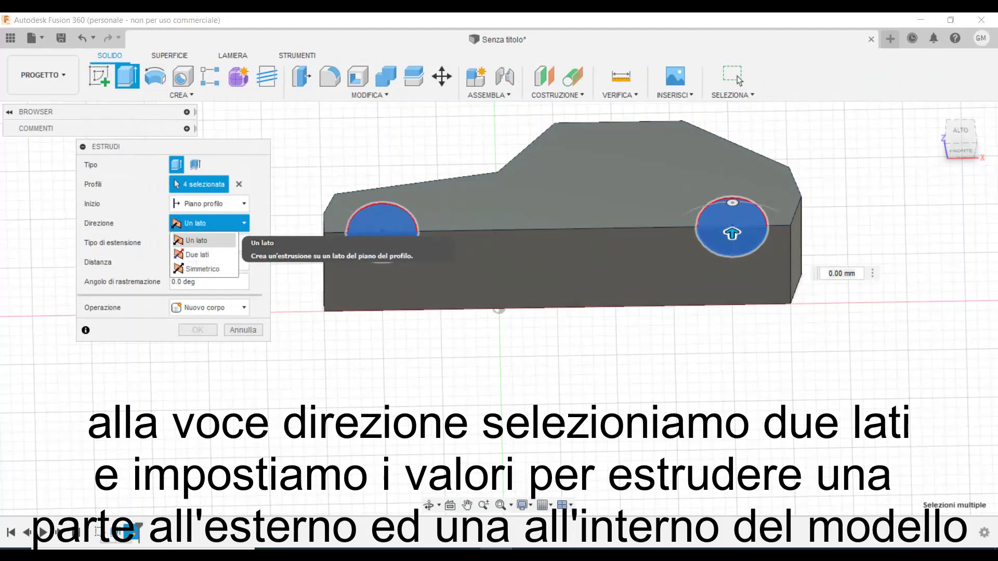
pyautogui.click(194, 258)
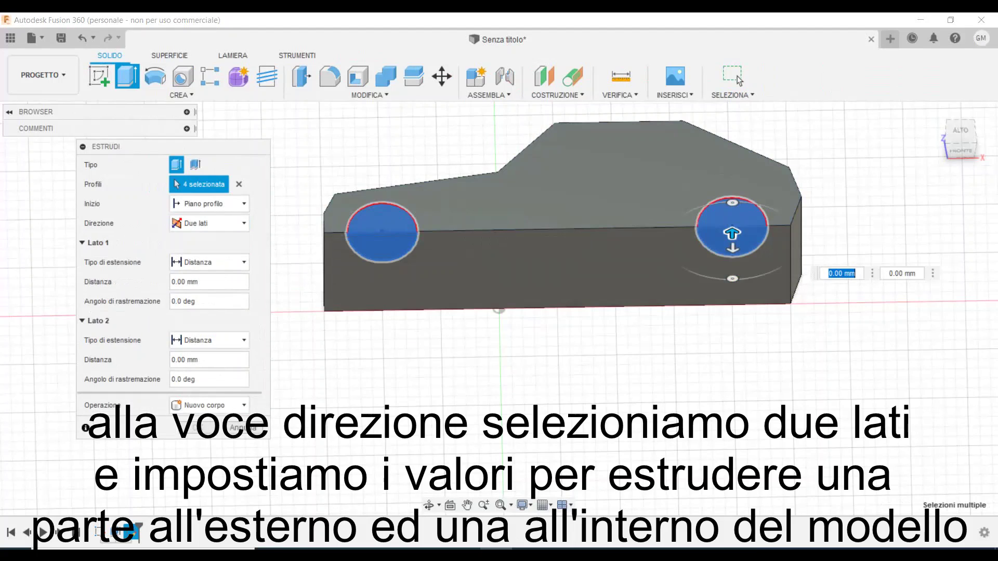
# Extrude the wheels 5 mm into the car body and 2 mm outward, creating them as new bodies
pyautogui.click(849, 273)
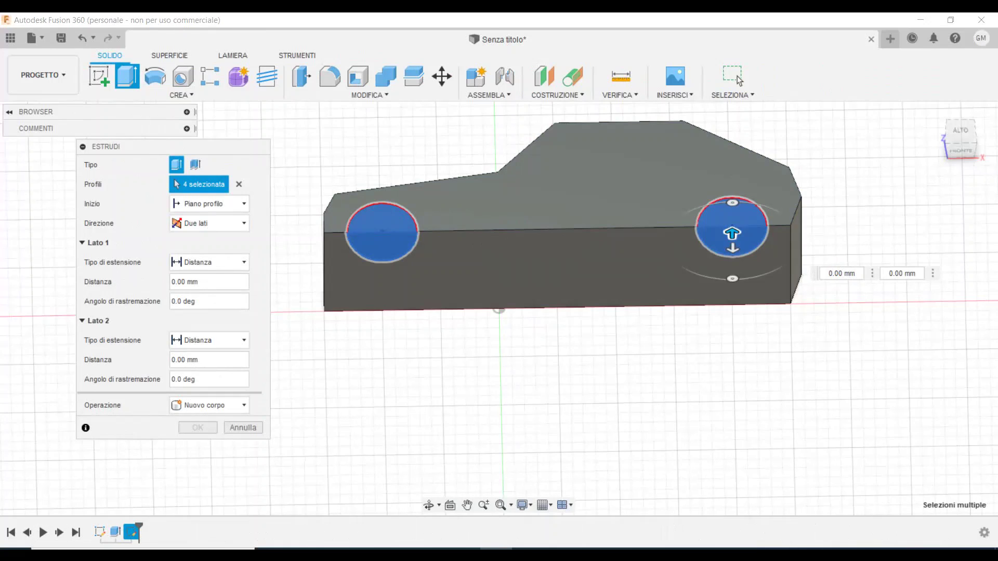
pyautogui.press('Return')
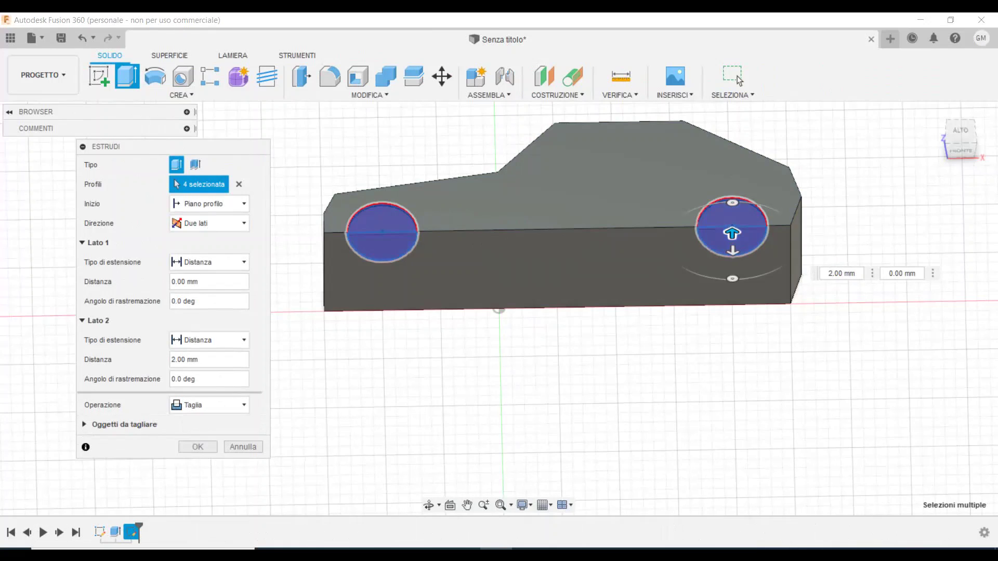
pyautogui.press('BackSpace')
pyautogui.write('5')
pyautogui.press('Return')
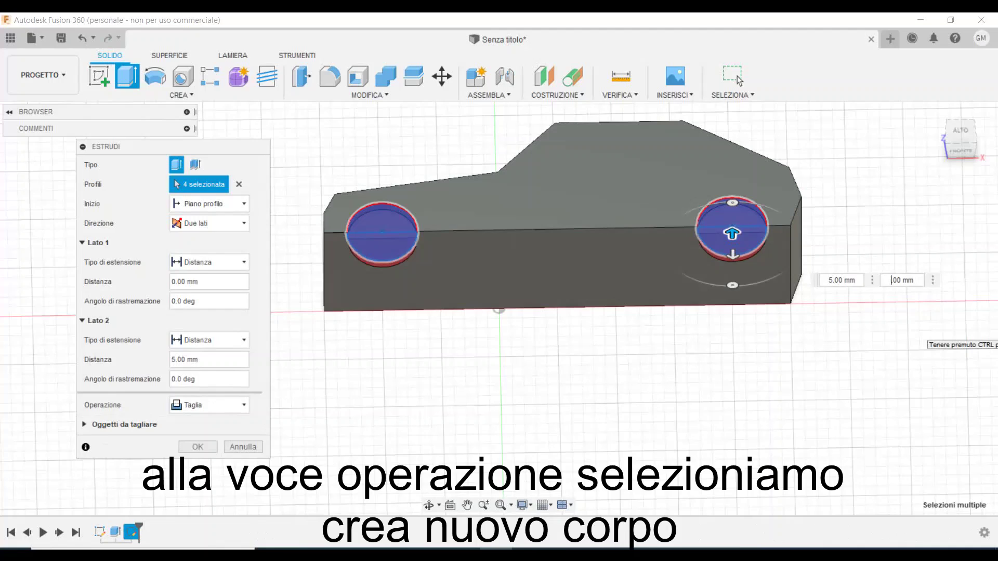
pyautogui.write('2.')
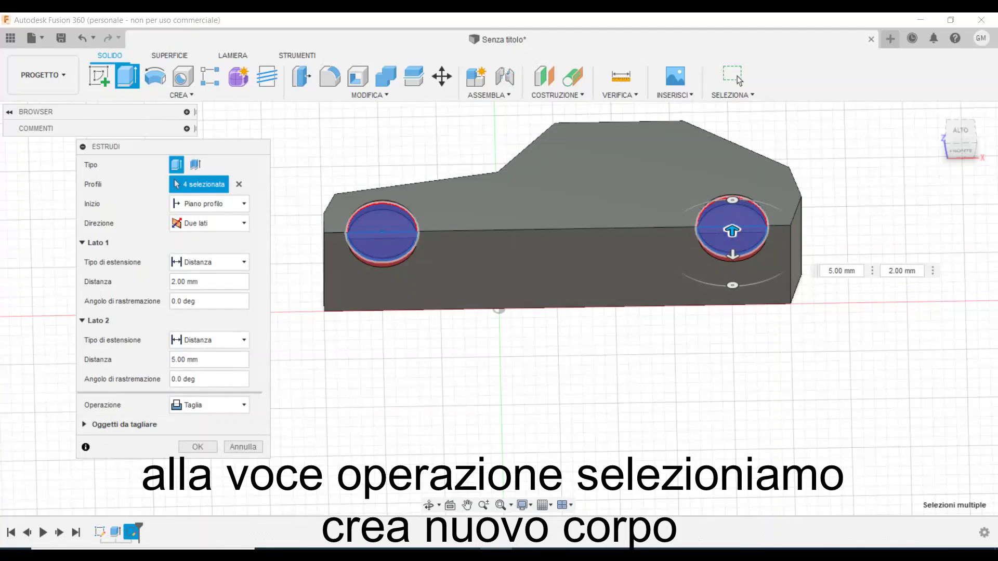
pyautogui.click(209, 405)
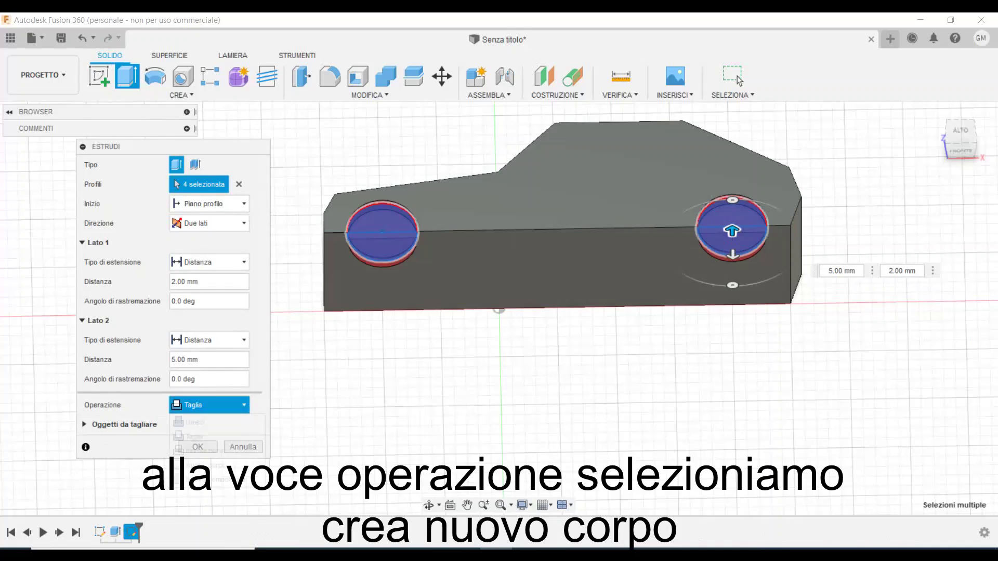
pyautogui.click(213, 465)
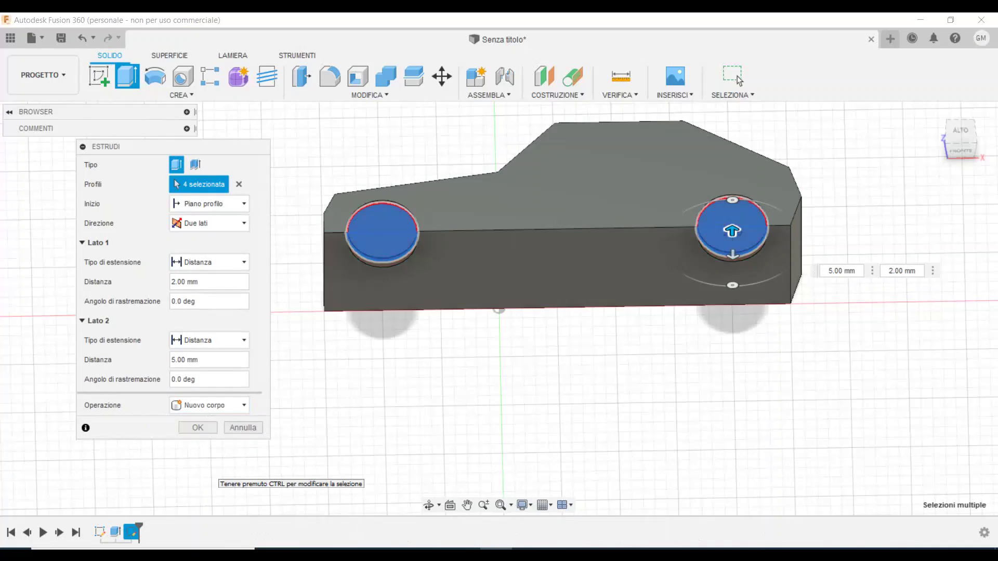
pyautogui.press('Return')
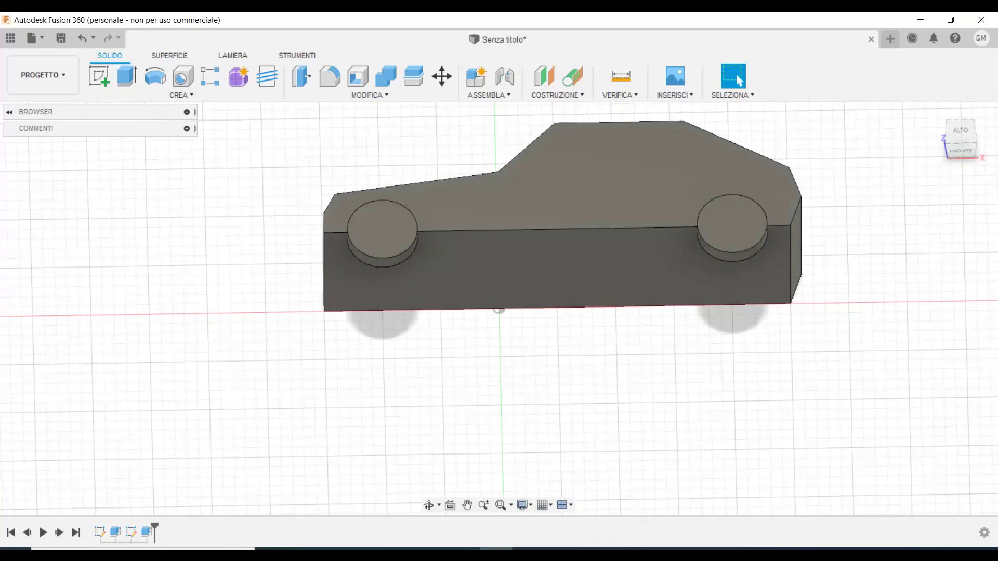
# Start a sketch on the car's opposite side face and draw a 30 mm diameter rear wheel circle centred on the bottom edge
pyautogui.click(960, 136)
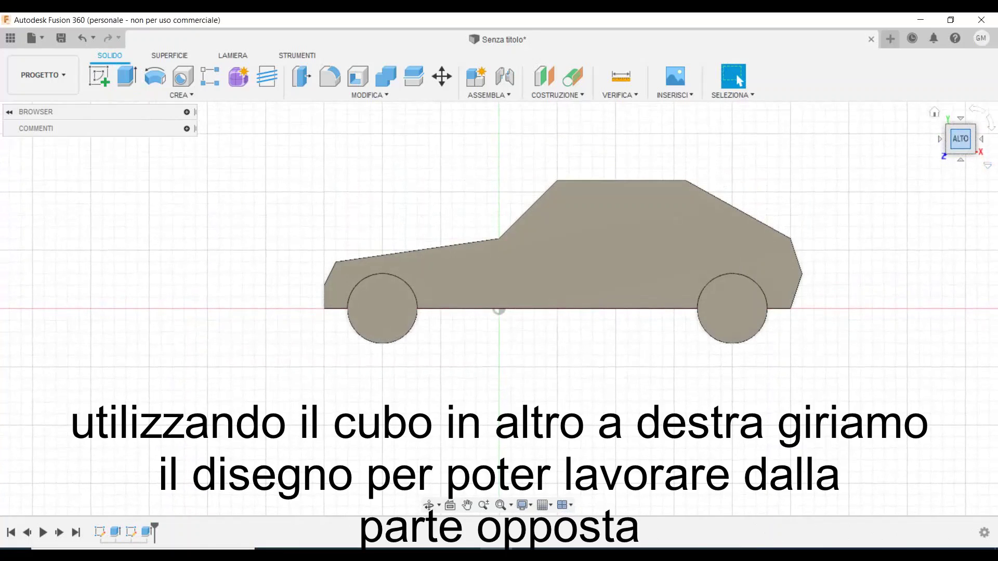
pyautogui.click(980, 139)
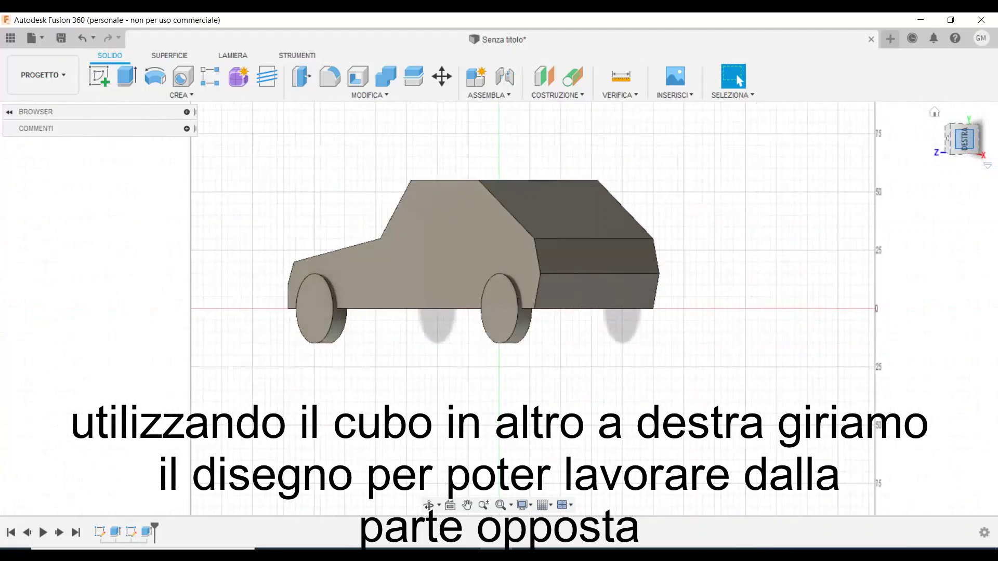
pyautogui.click(980, 138)
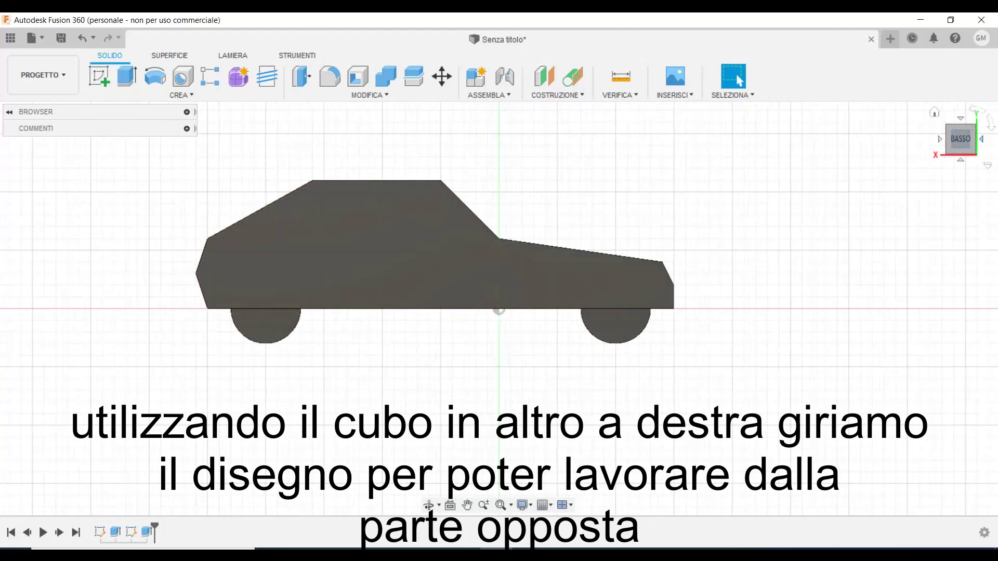
pyautogui.click(99, 76)
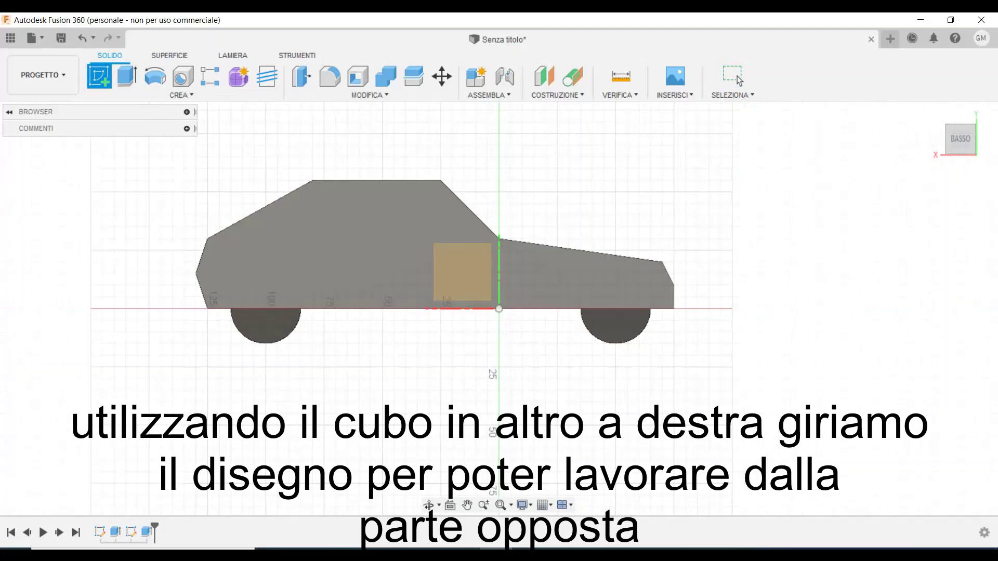
pyautogui.click(291, 240)
pyautogui.click(155, 77)
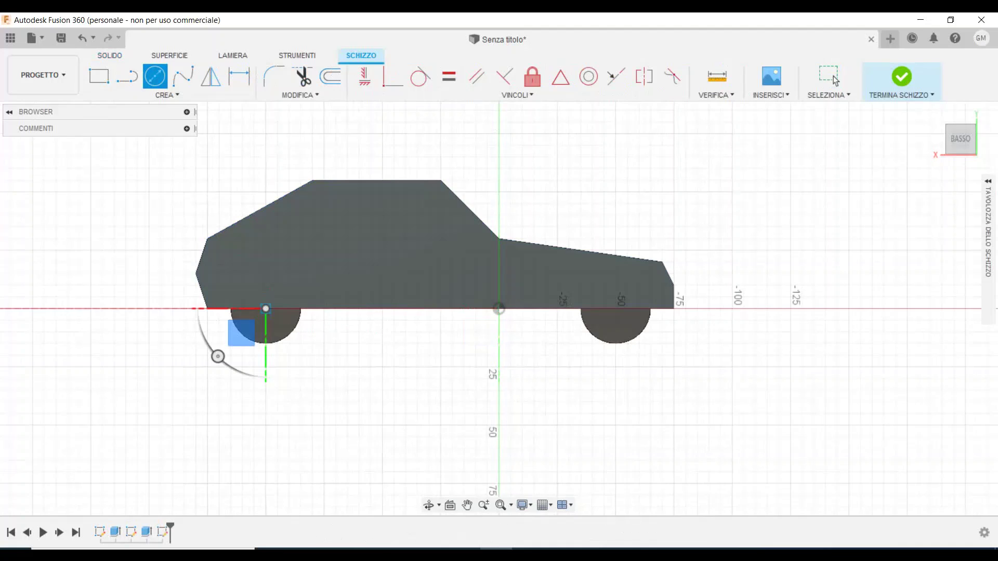
pyautogui.click(266, 308)
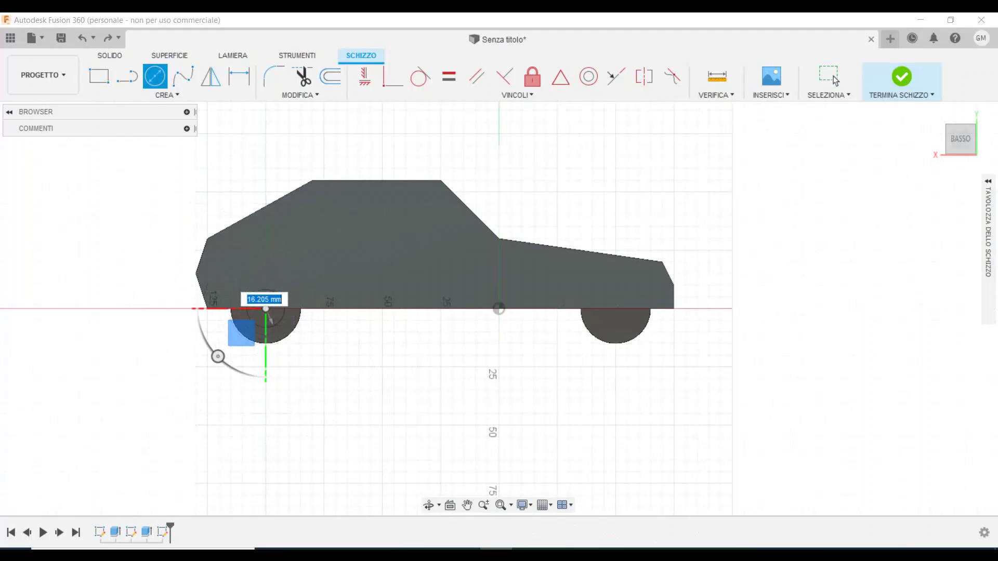
pyautogui.write('30mm')
pyautogui.press('Tab')
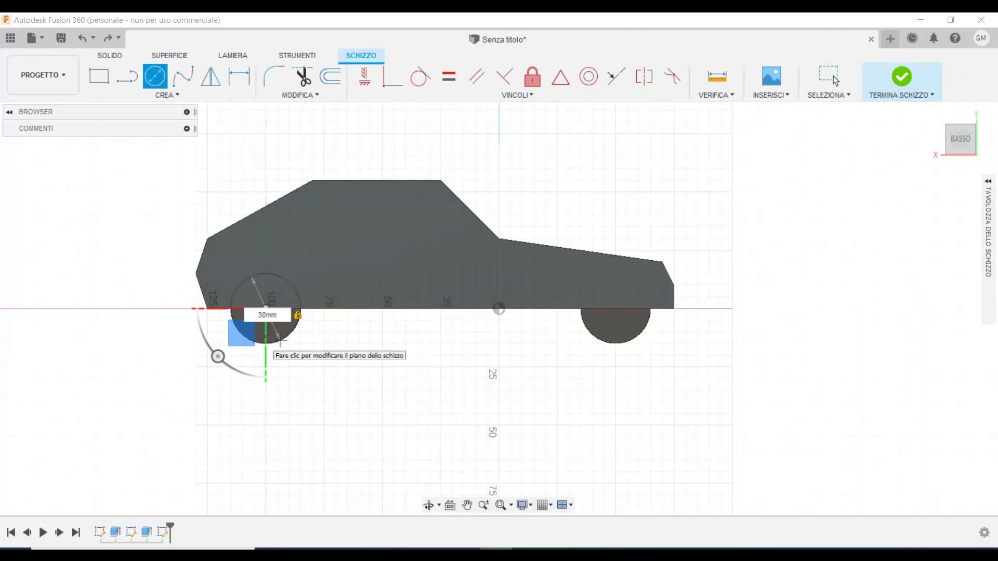
pyautogui.press('Return')
pyautogui.press('Escape')
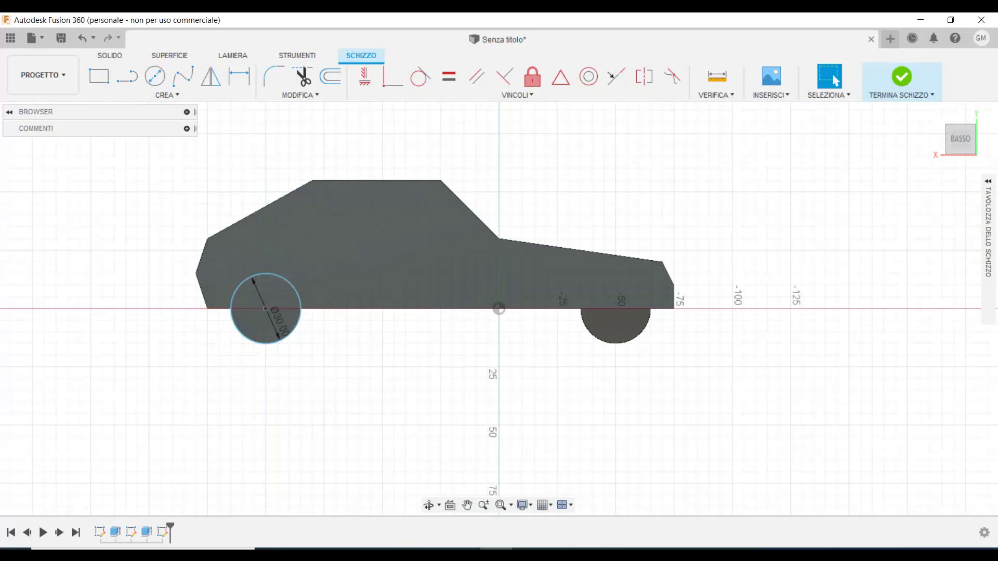
# Draw a 30 mm diameter front wheel circle centred on the bottom edge, aligned with the existing front wheel, and finish the sketch
pyautogui.press('c')
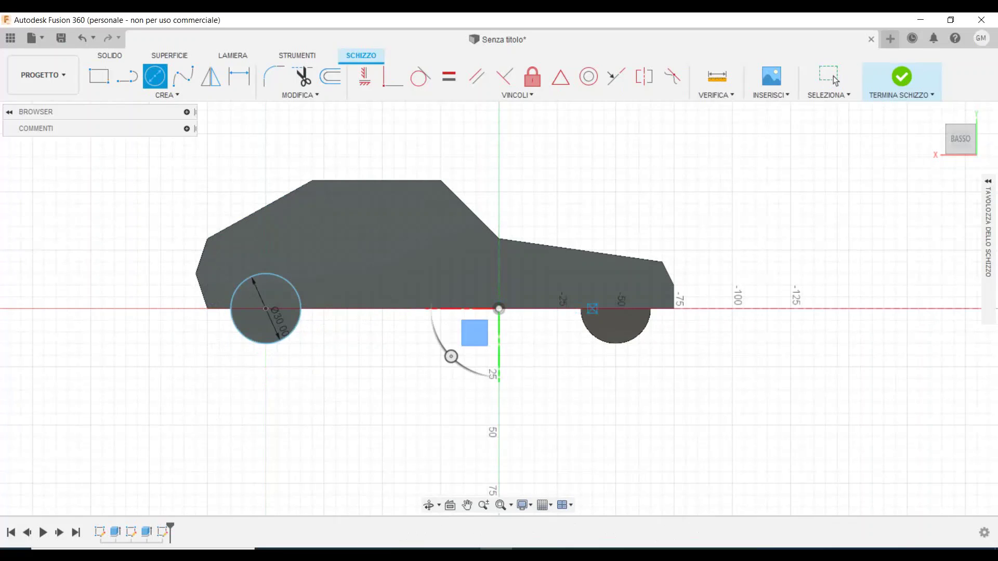
pyautogui.click(615, 308)
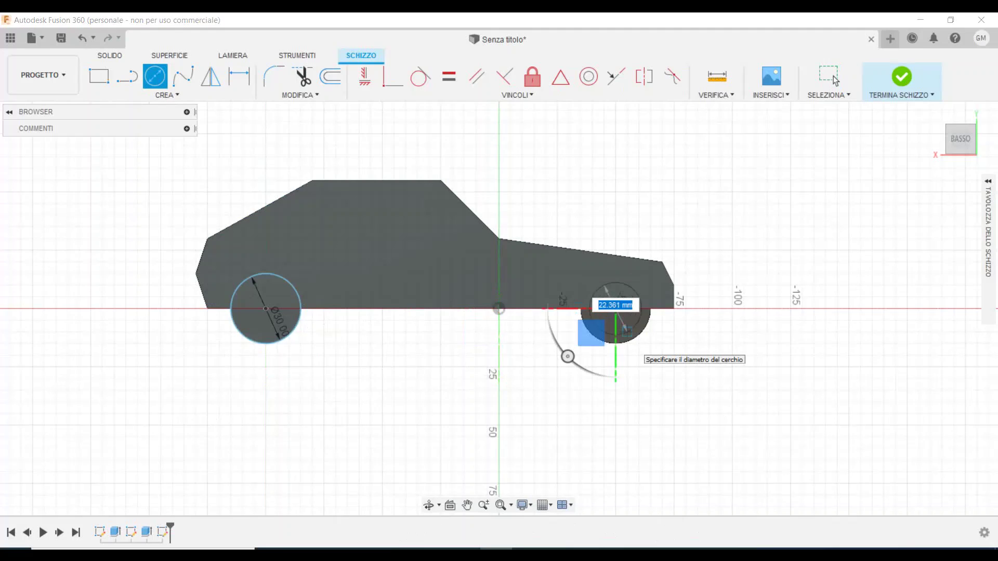
pyautogui.write('3')
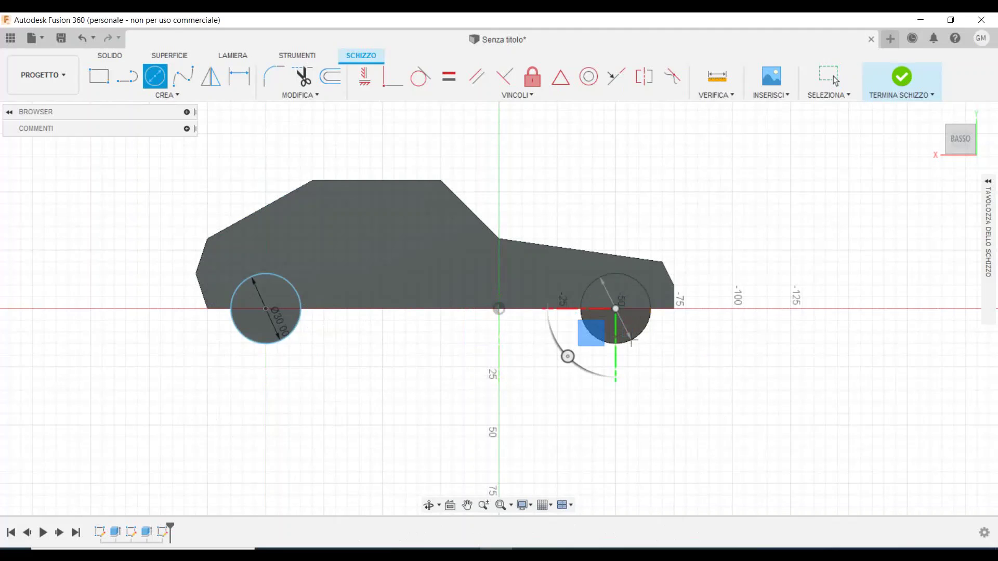
pyautogui.press('Return')
pyautogui.press('Escape')
pyautogui.click(901, 78)
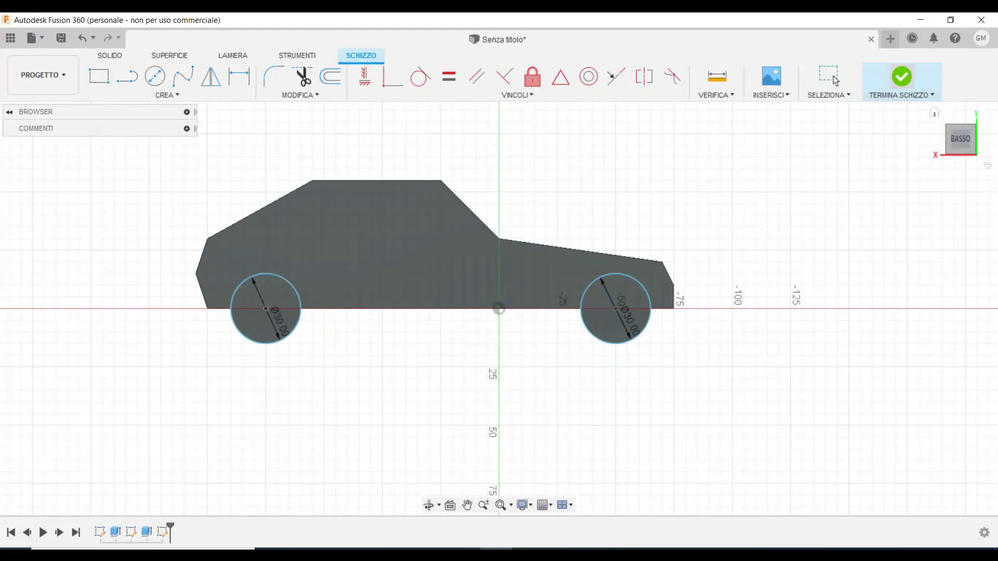
# Set up a two-sided extrusion of the new front and rear wheel circles, including both halves of each circle
pyautogui.moveTo(961, 139); pyautogui.dragTo(962, 118)
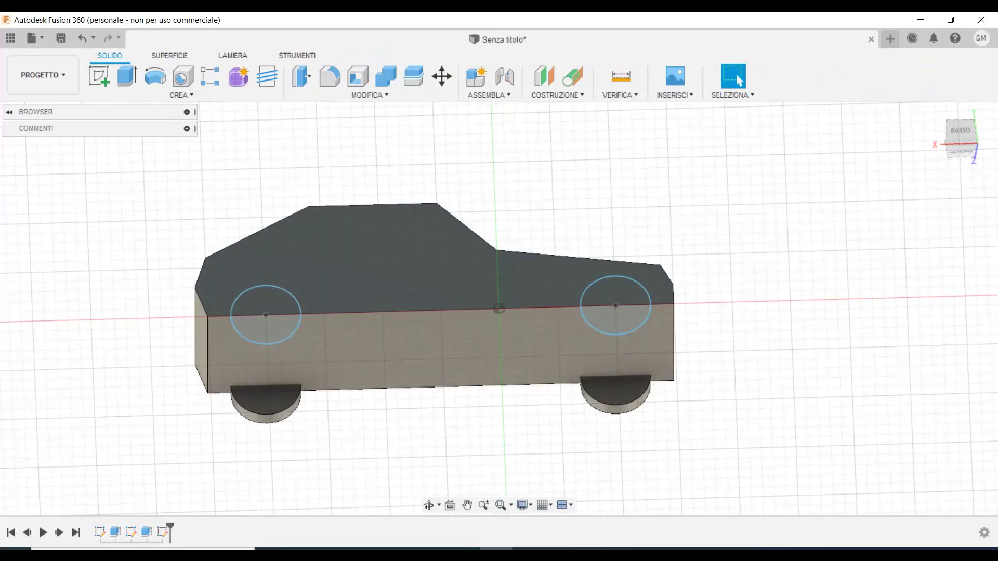
pyautogui.press('e')
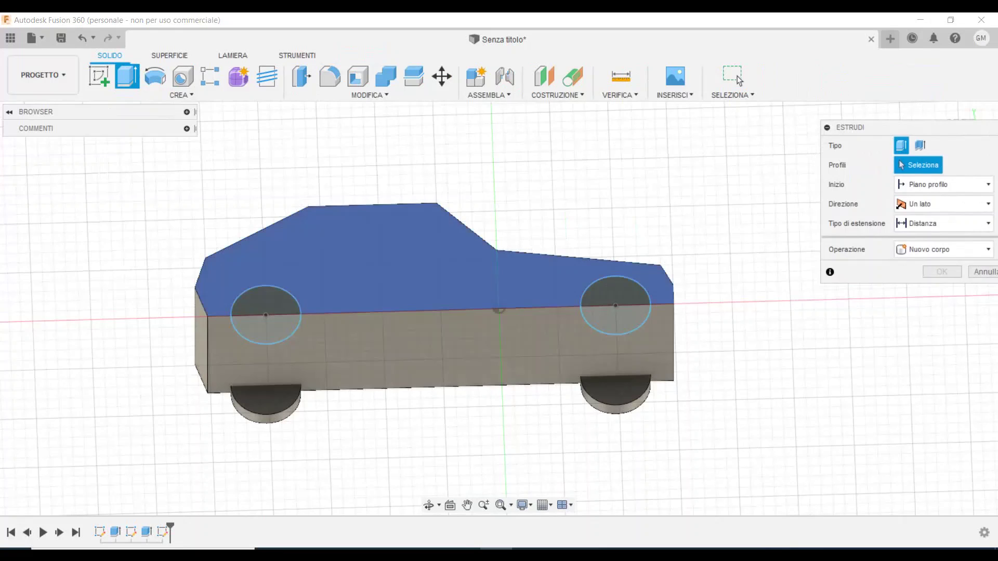
pyautogui.click(265, 301)
pyautogui.click(265, 330)
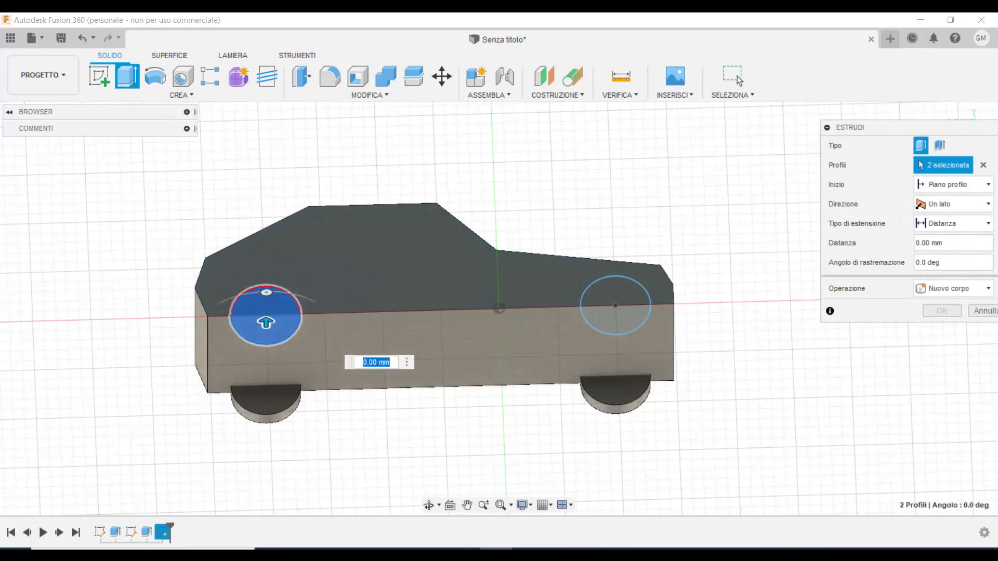
pyautogui.click(615, 291)
pyautogui.click(615, 321)
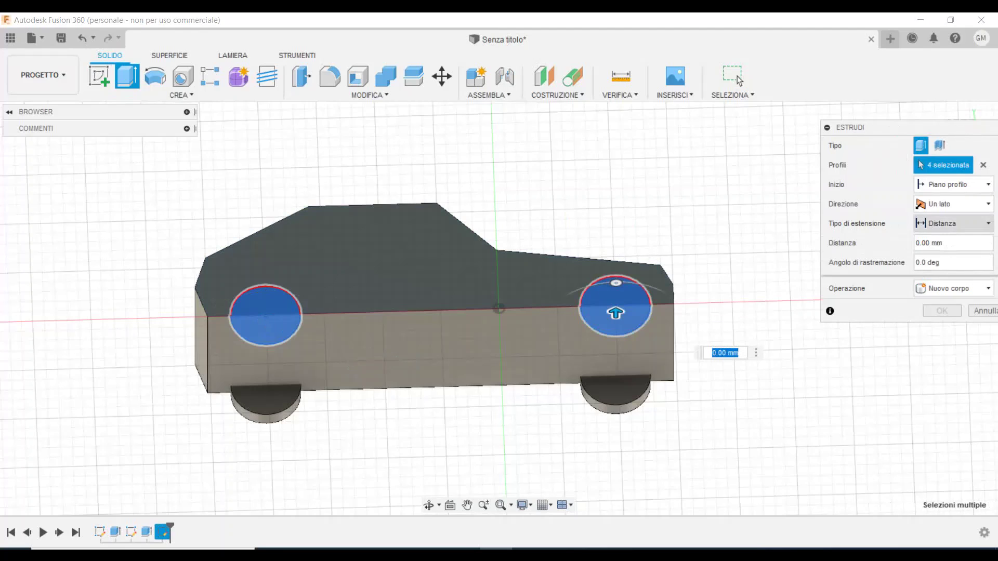
pyautogui.click(952, 204)
pyautogui.click(942, 236)
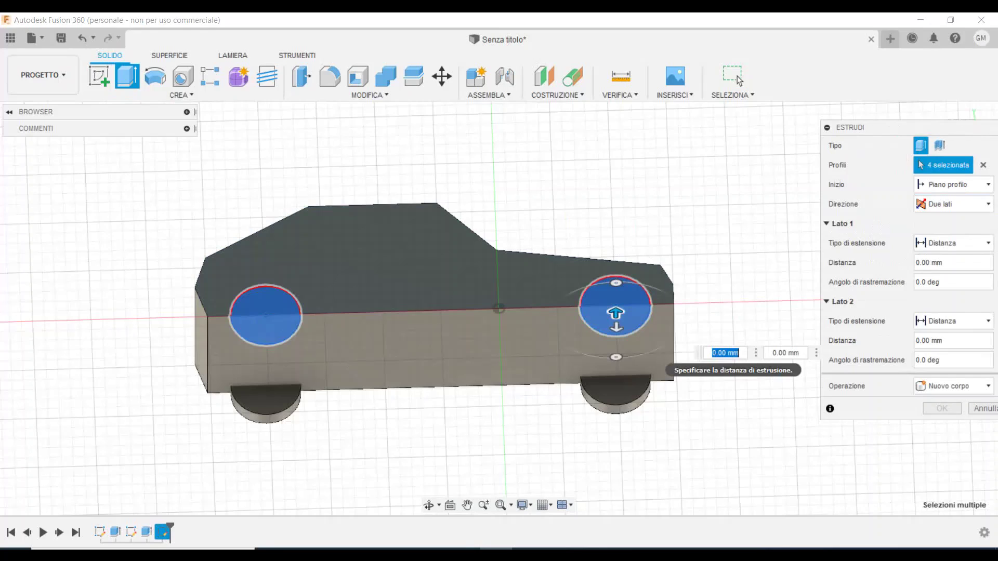
# Extrude the opposite-side wheels 2 mm outward and 5 mm into the car body, creating them as new bodies
pyautogui.click(712, 353)
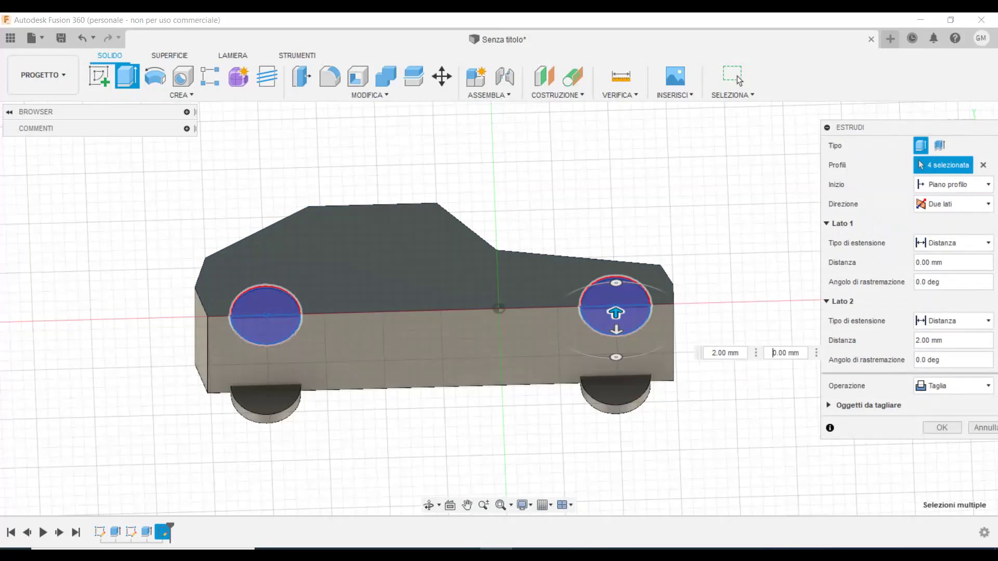
pyautogui.press('Return')
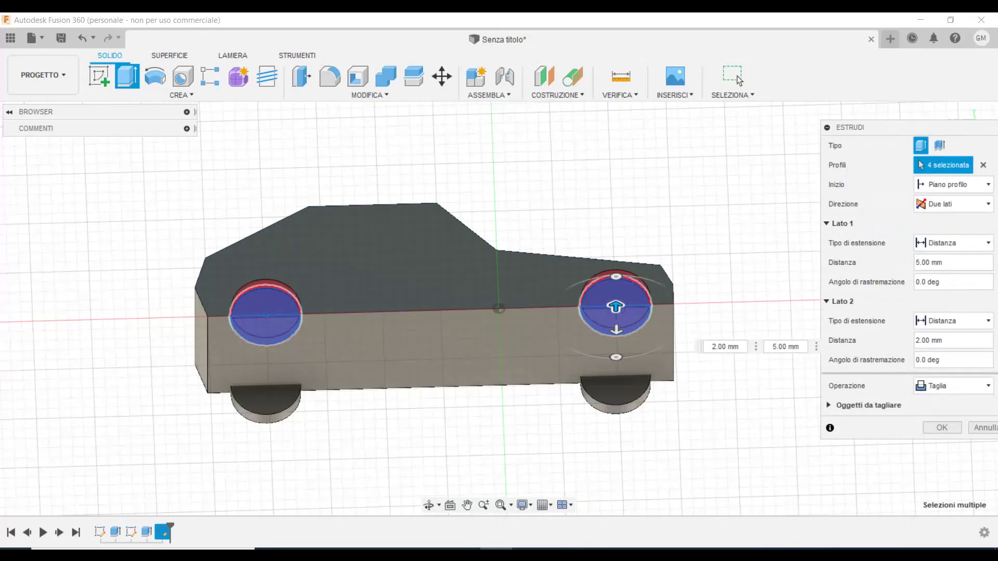
pyautogui.press('BackSpace')
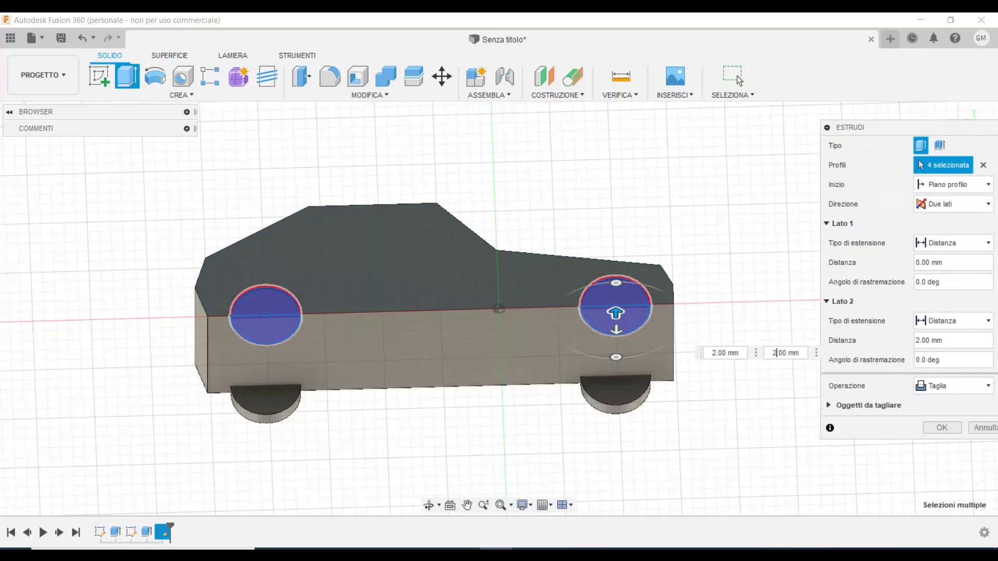
pyautogui.press('Return')
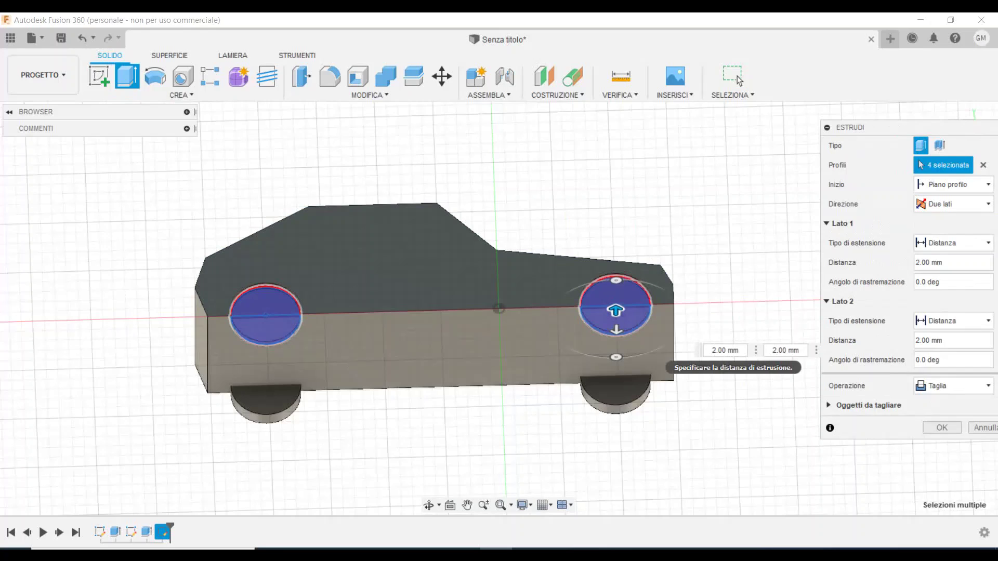
pyautogui.click(716, 350)
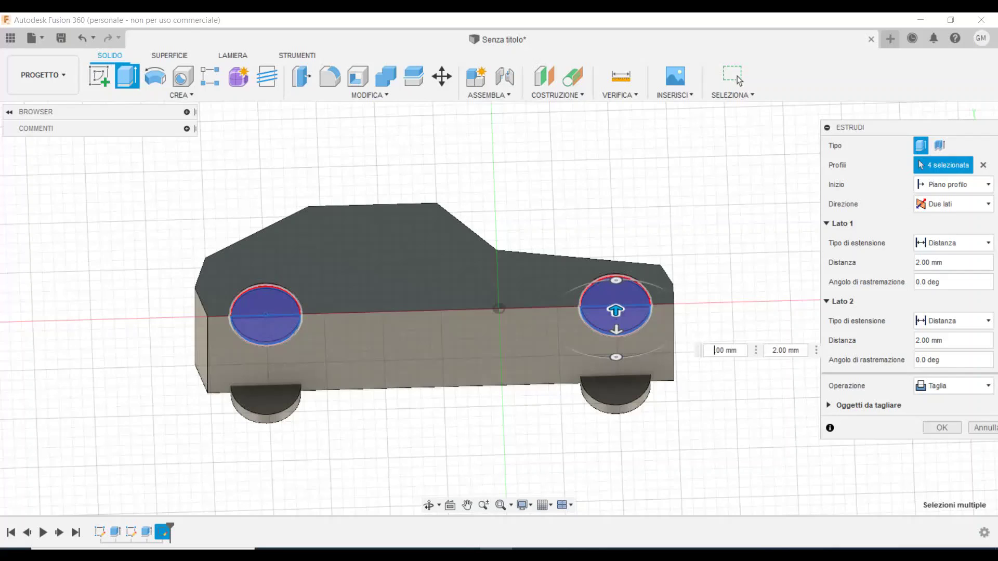
pyautogui.write('5.')
pyautogui.click(953, 386)
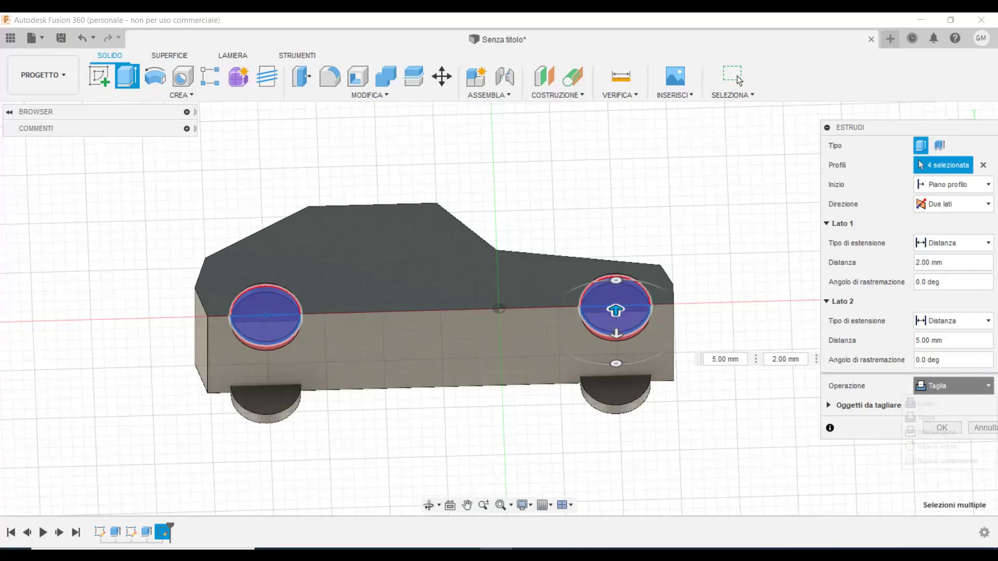
pyautogui.click(950, 446)
pyautogui.click(942, 409)
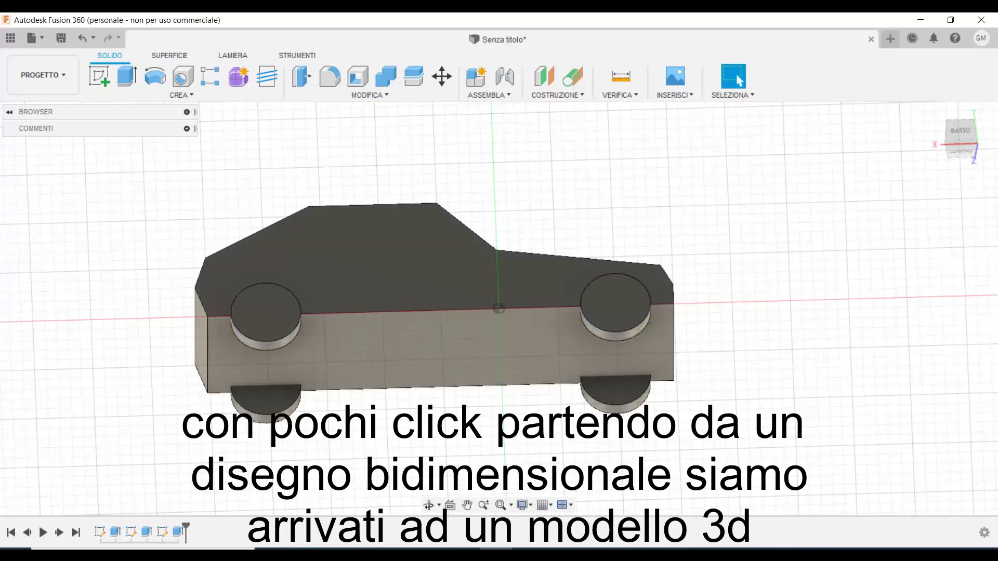
# Examine the car model from both sides, the front and the rear, and fit its side view to the window
pyautogui.click(960, 132)
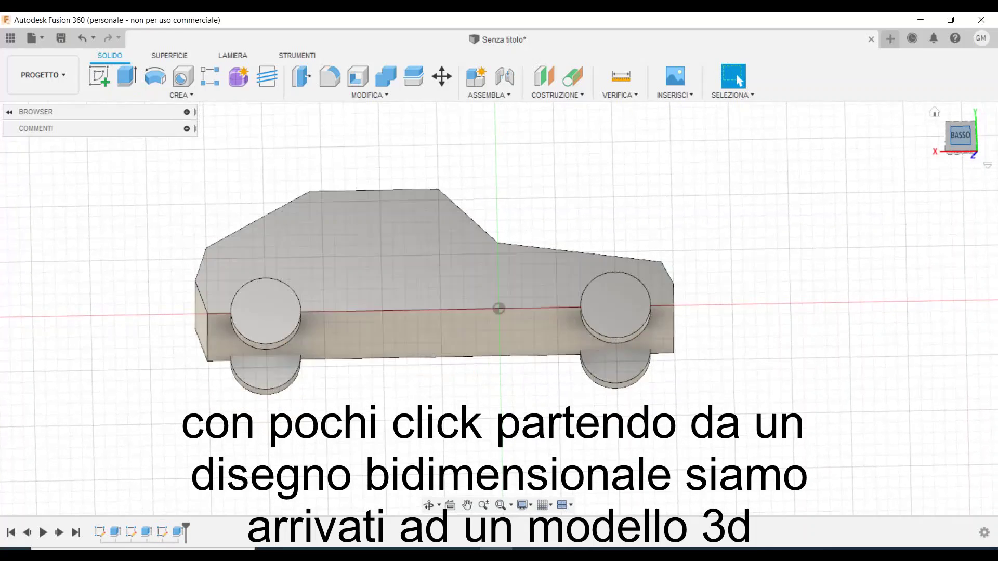
pyautogui.click(981, 139)
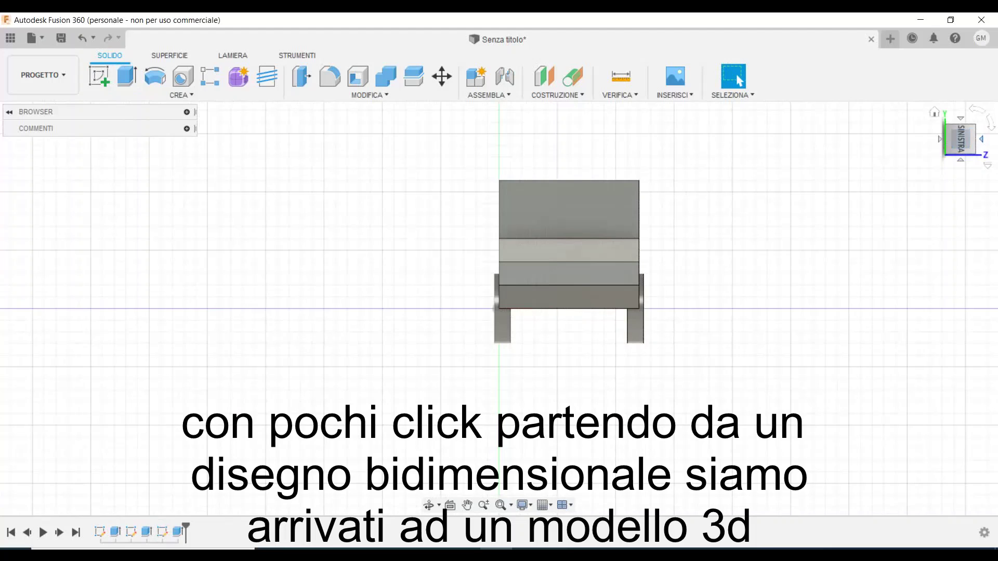
pyautogui.click(981, 139)
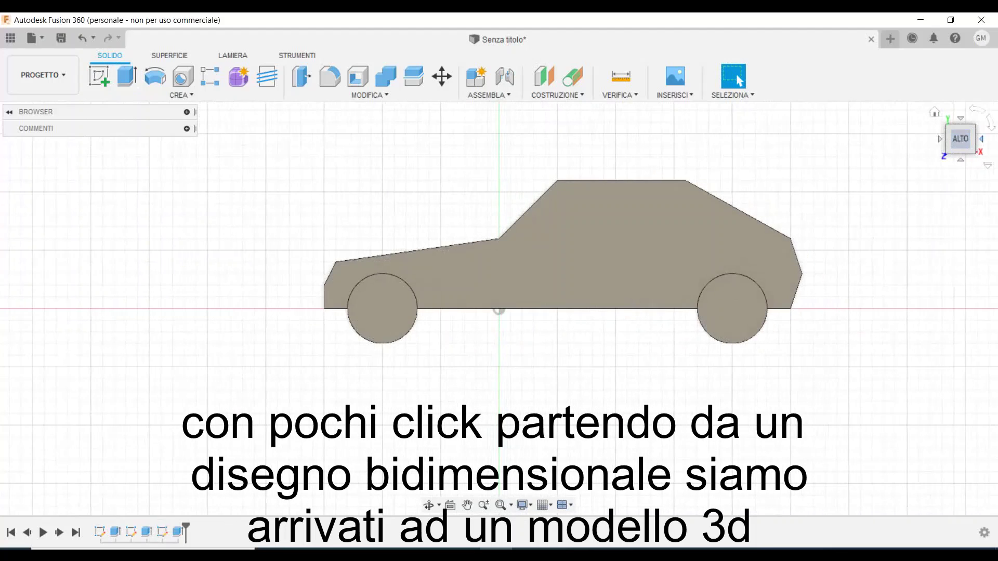
pyautogui.click(981, 139)
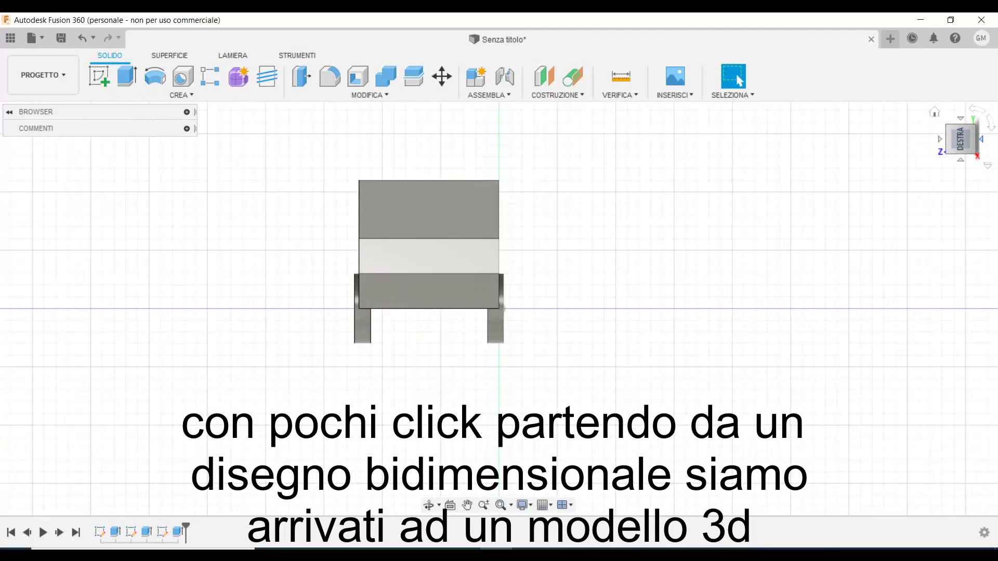
pyautogui.click(981, 138)
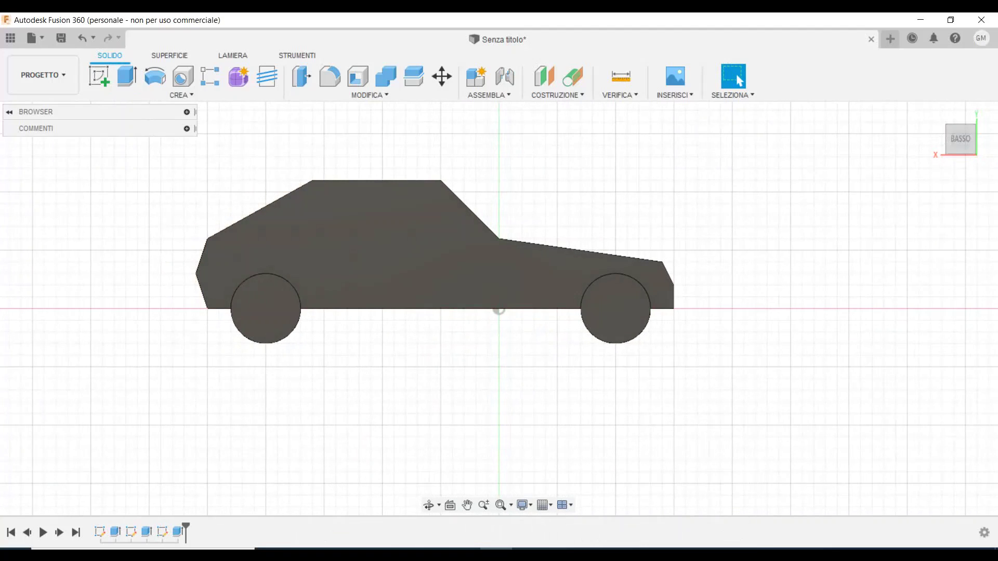
pyautogui.click(467, 505)
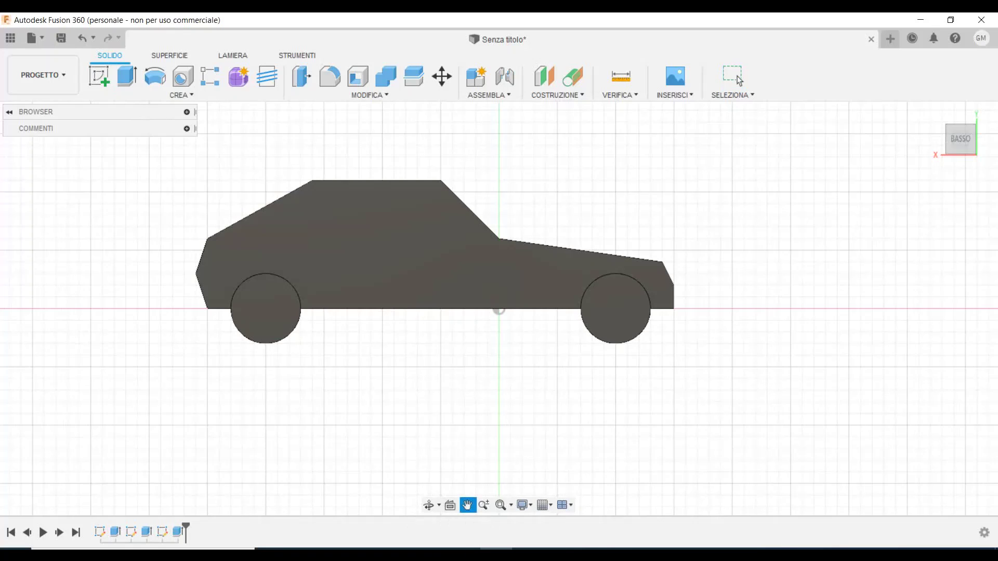
pyautogui.moveTo(468, 312); pyautogui.dragTo(596, 343)
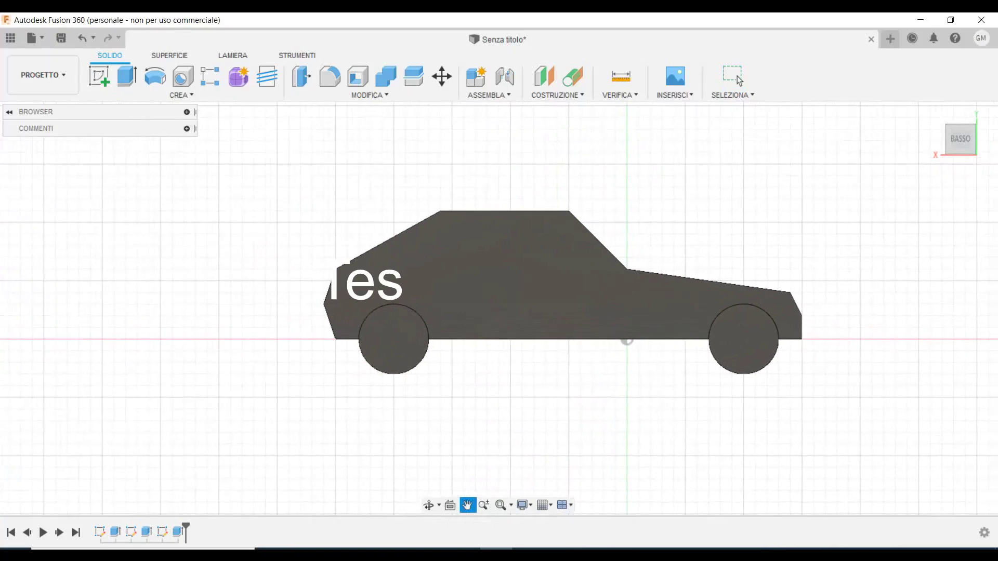
pyautogui.click(500, 505)
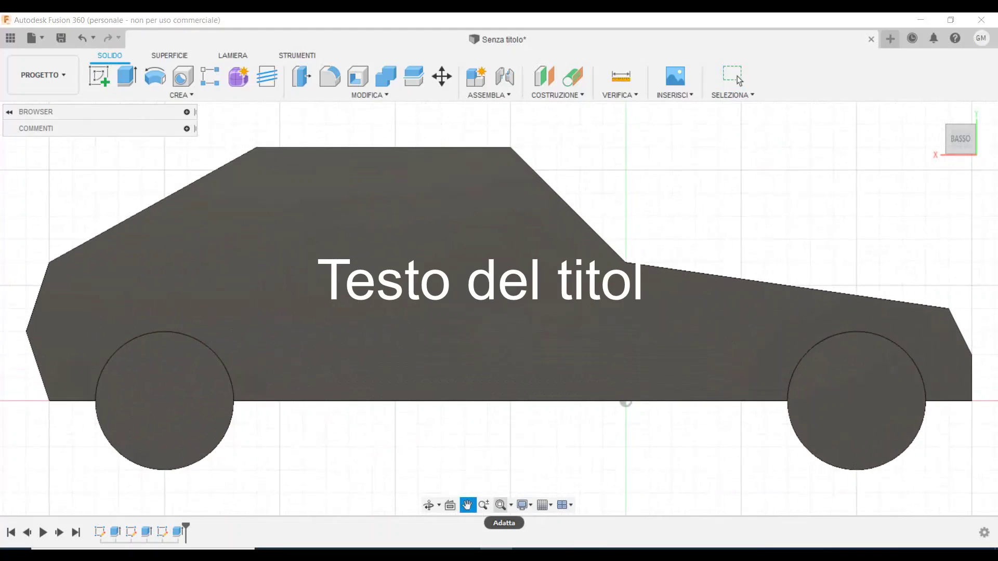
# Sketch a closed four-sided window outline on the car's side face, about 55 mm long on top and 110 mm along its base
pyautogui.click(99, 76)
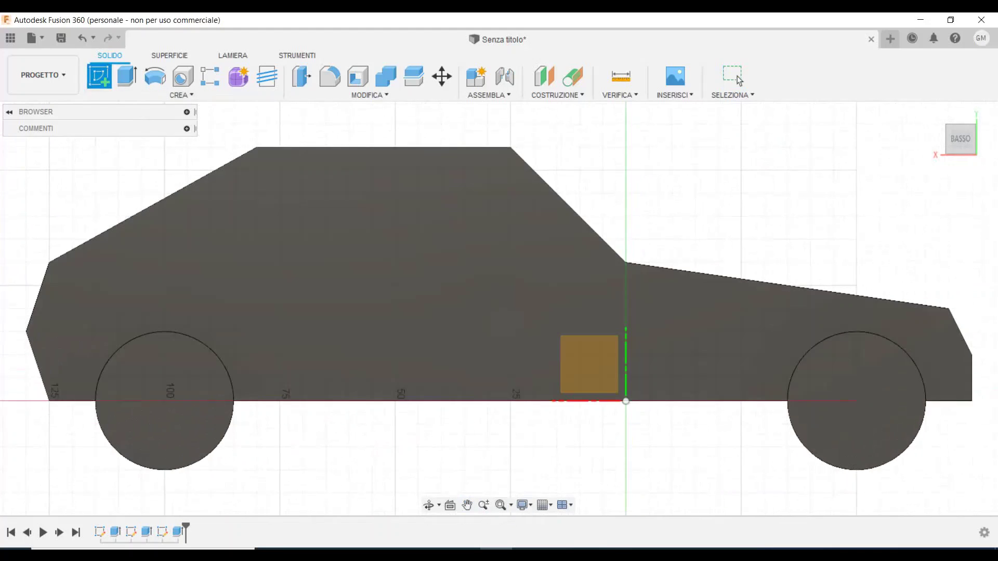
pyautogui.click(332, 260)
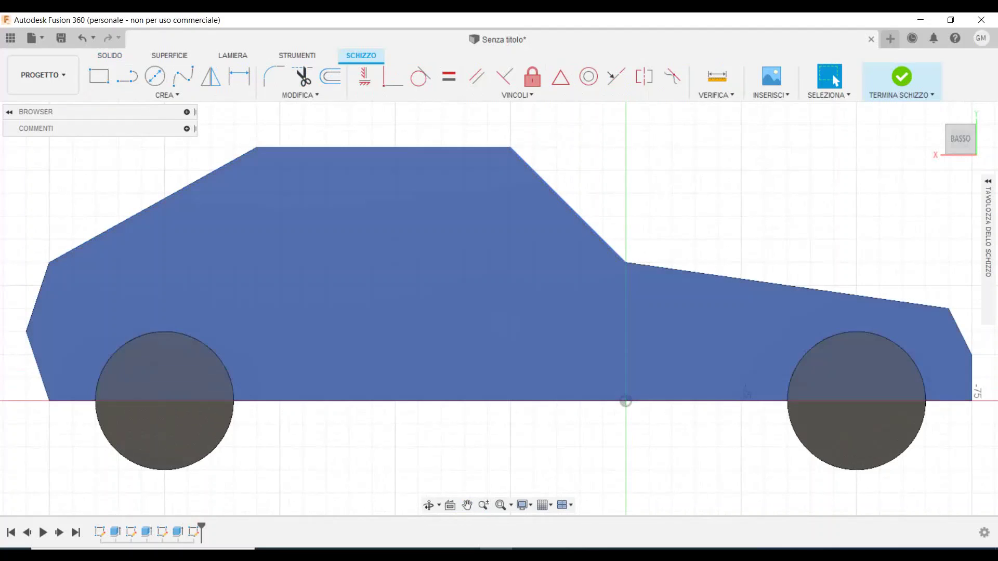
pyautogui.click(127, 76)
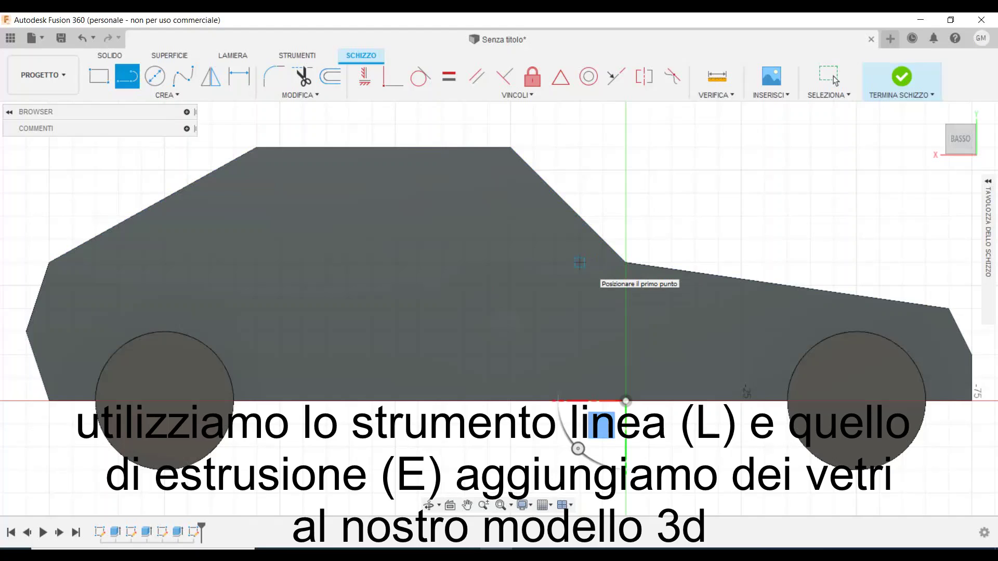
pyautogui.click(602, 263)
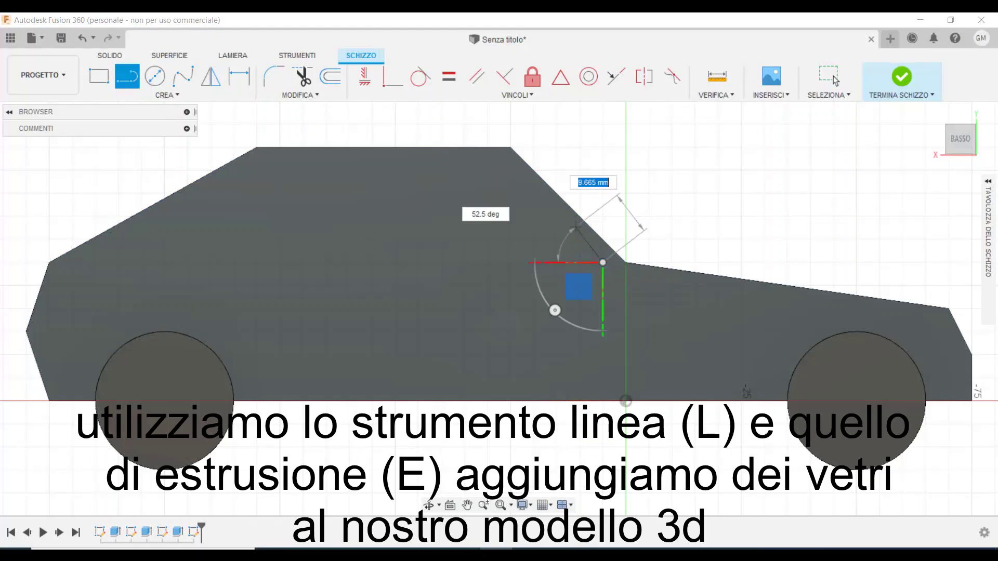
pyautogui.click(510, 170)
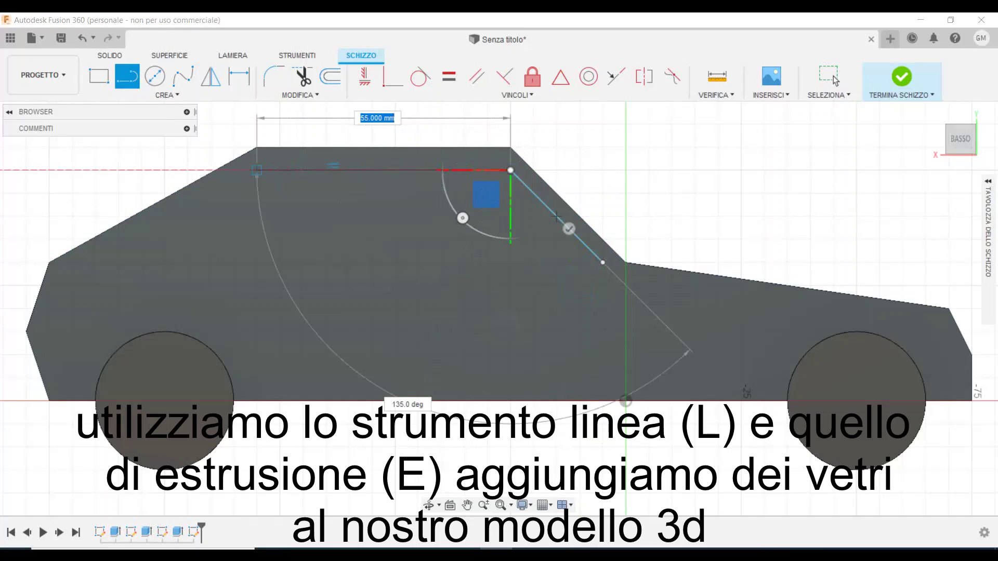
pyautogui.click(257, 170)
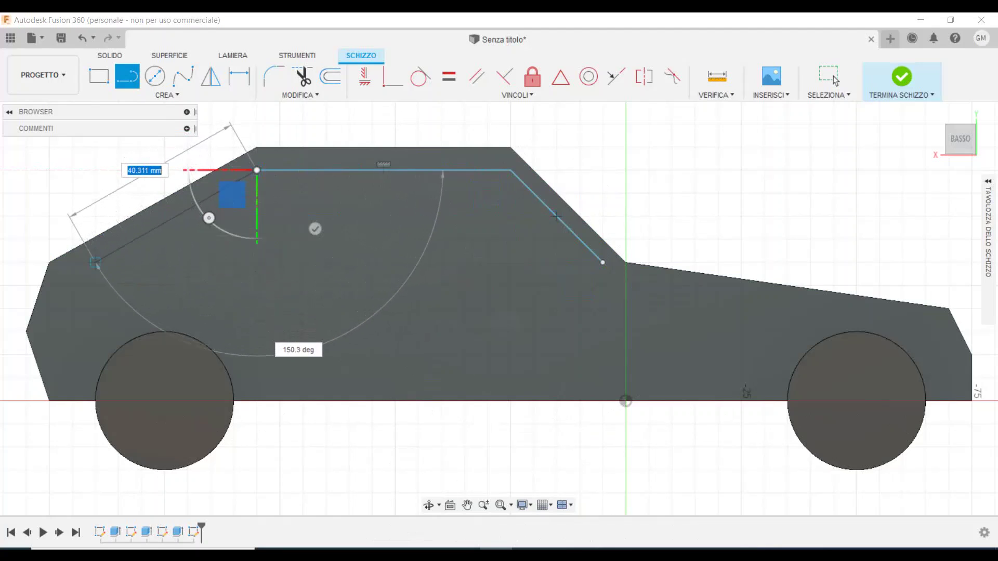
pyautogui.click(95, 262)
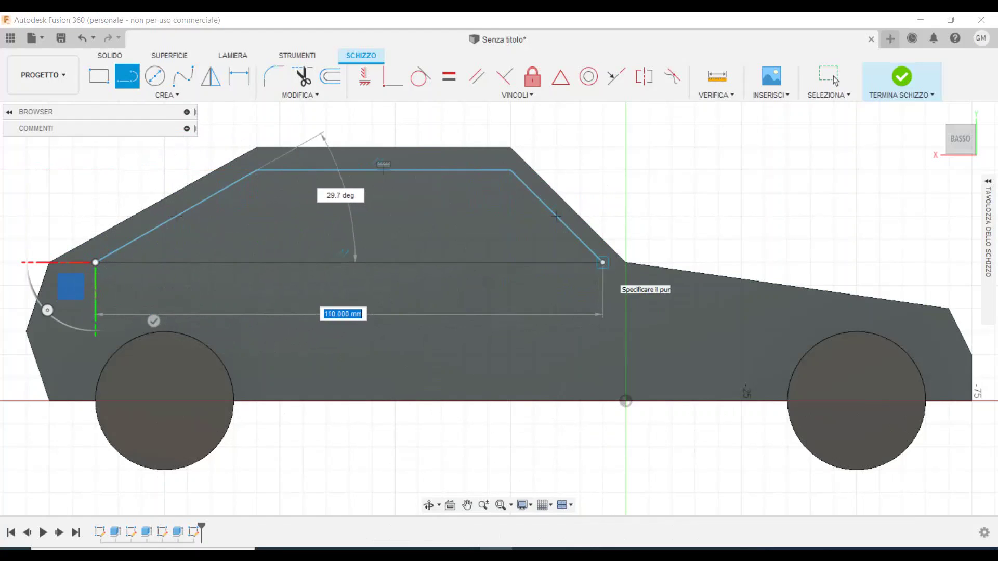
pyautogui.click(602, 263)
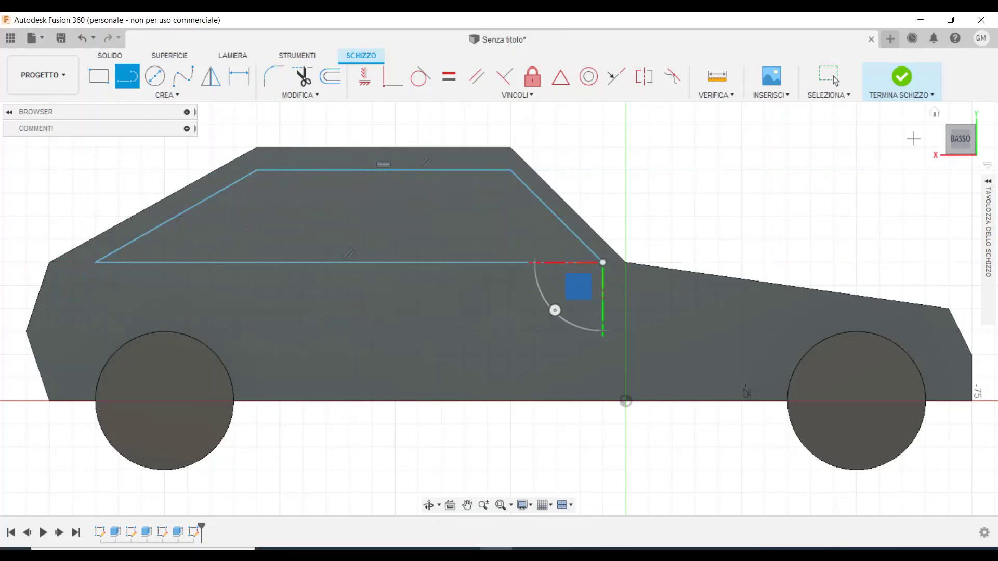
pyautogui.click(902, 77)
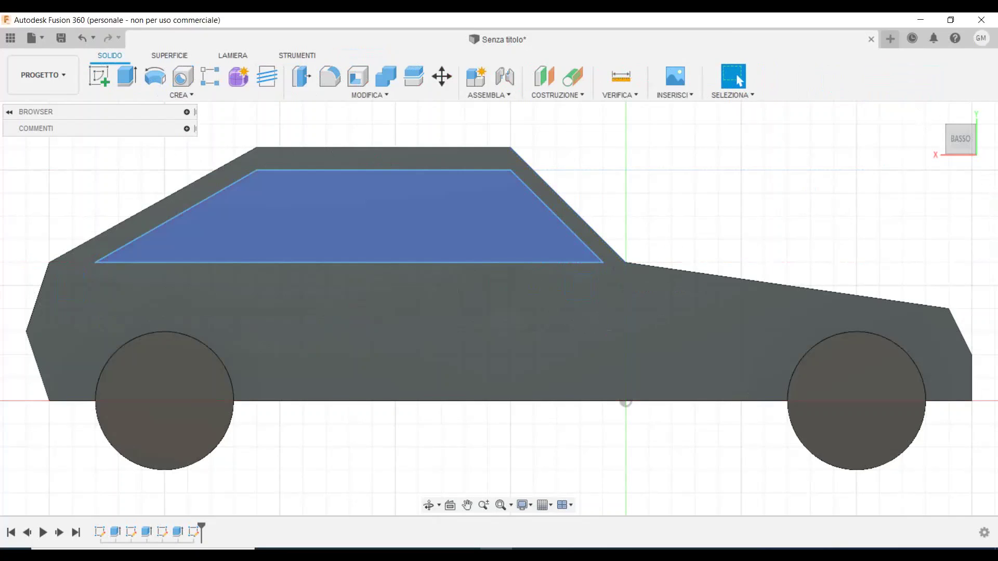
# Extrude the side window profile by -1 mm as a cut into the car body
pyautogui.click(384, 221)
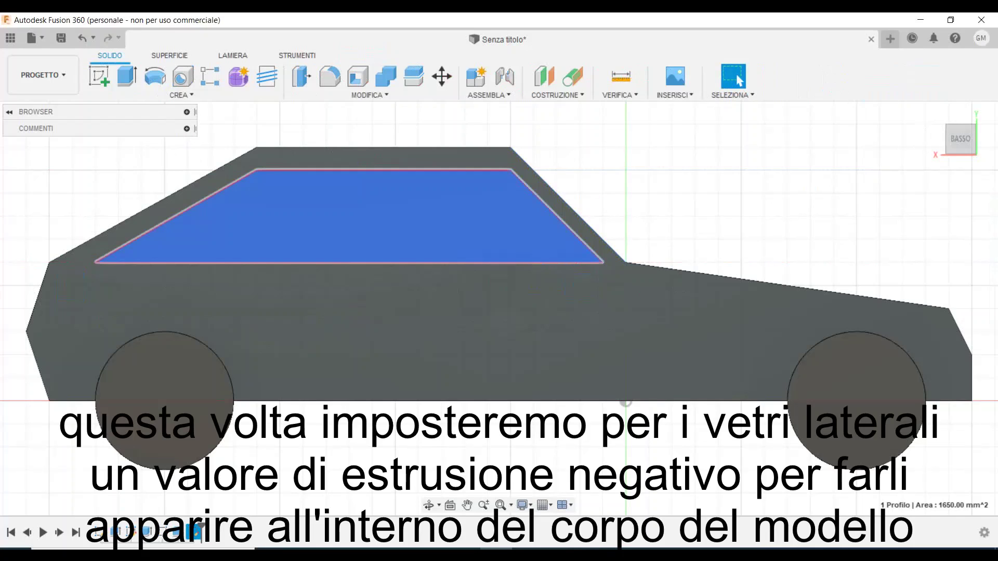
pyautogui.press('e')
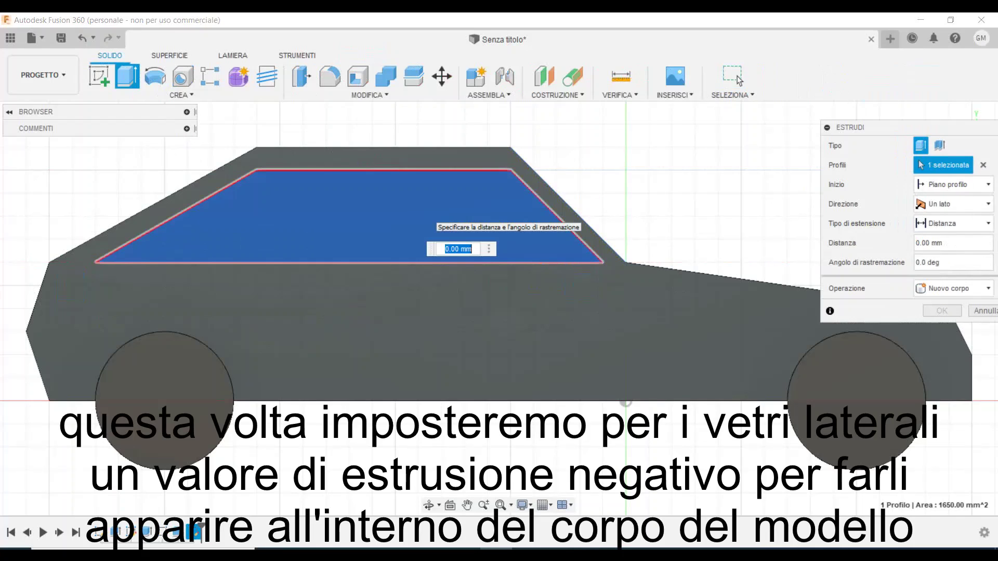
pyautogui.press('BackSpace')
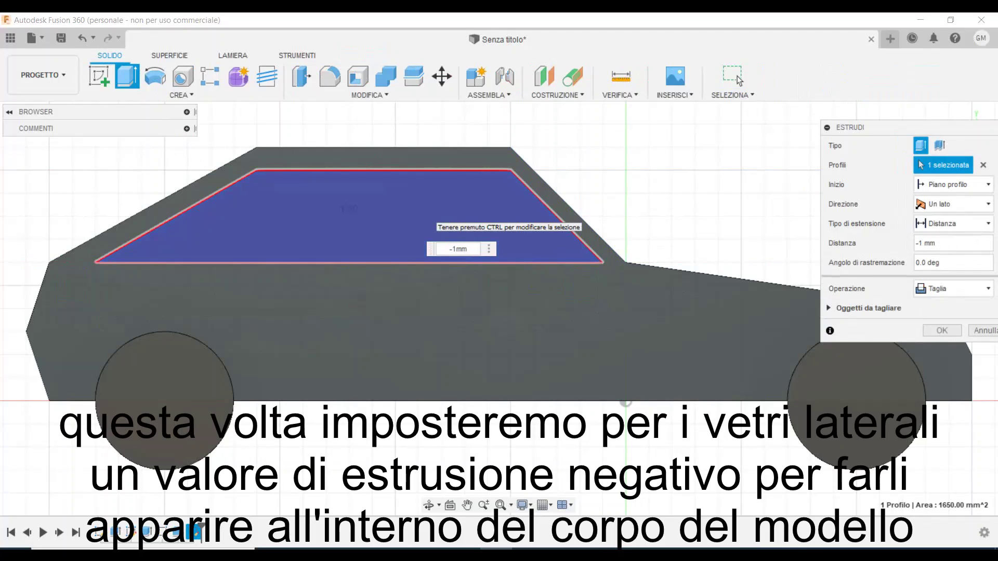
pyautogui.press('Return')
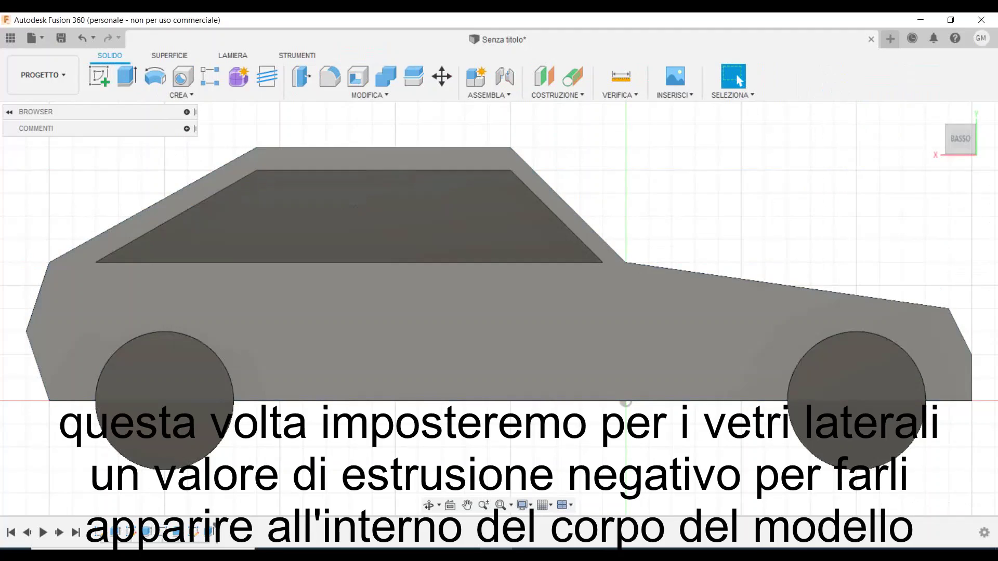
# On the opposite side face, start a window sketch with a sloping edge parallel to the windscreen and a horizontal edge just below the roof
pyautogui.click(980, 138)
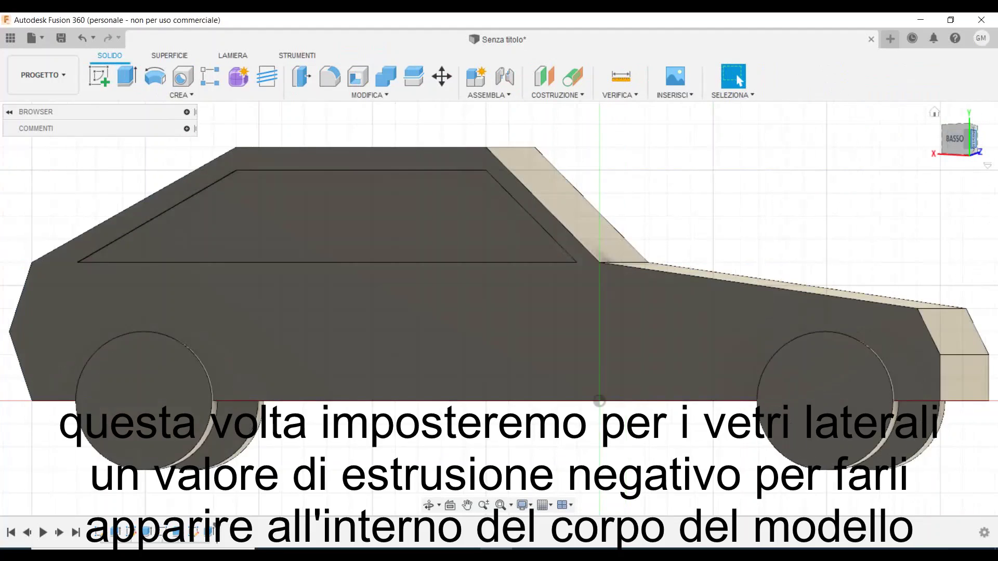
pyautogui.click(980, 139)
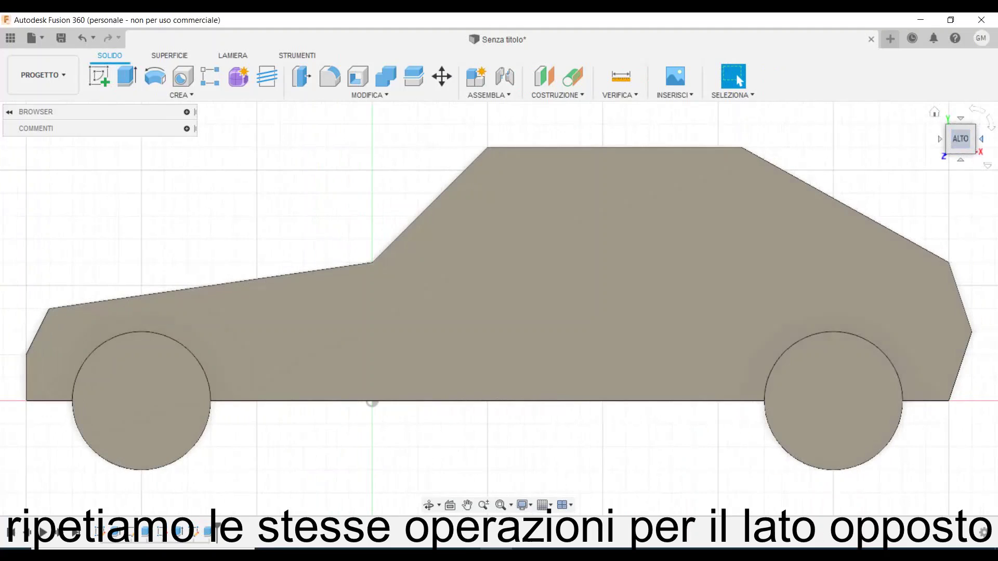
pyautogui.click(99, 76)
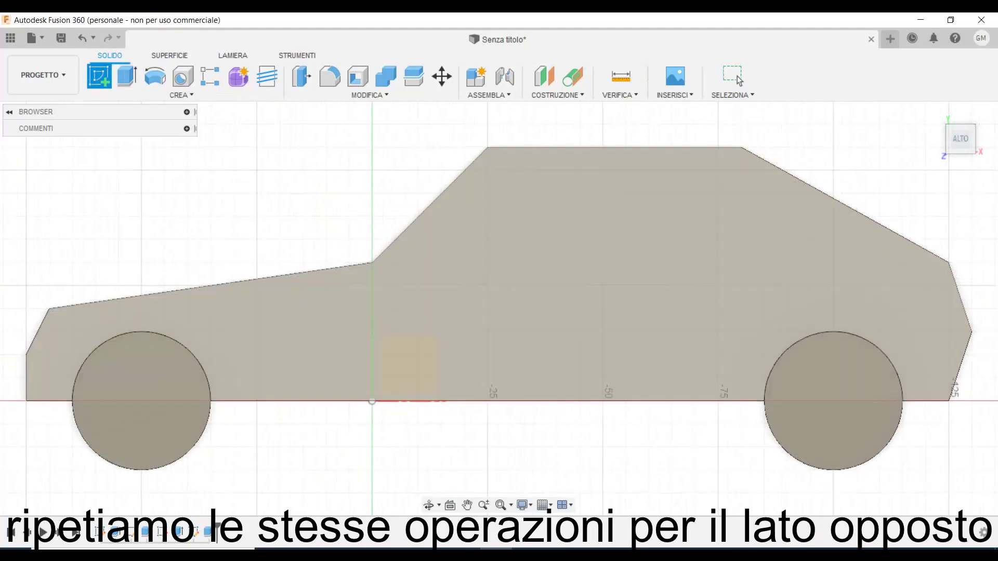
pyautogui.click(408, 363)
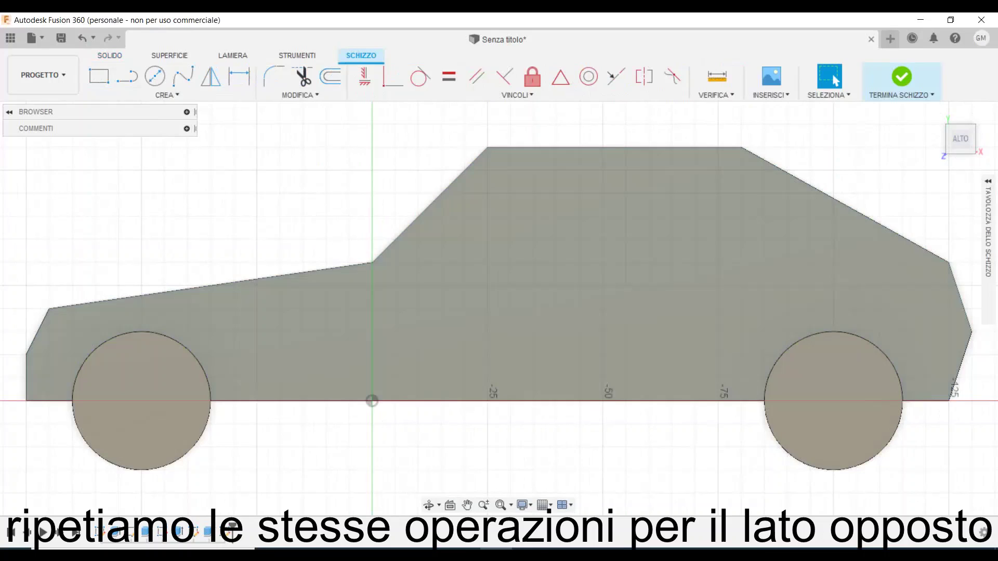
pyautogui.click(127, 76)
pyautogui.click(371, 400)
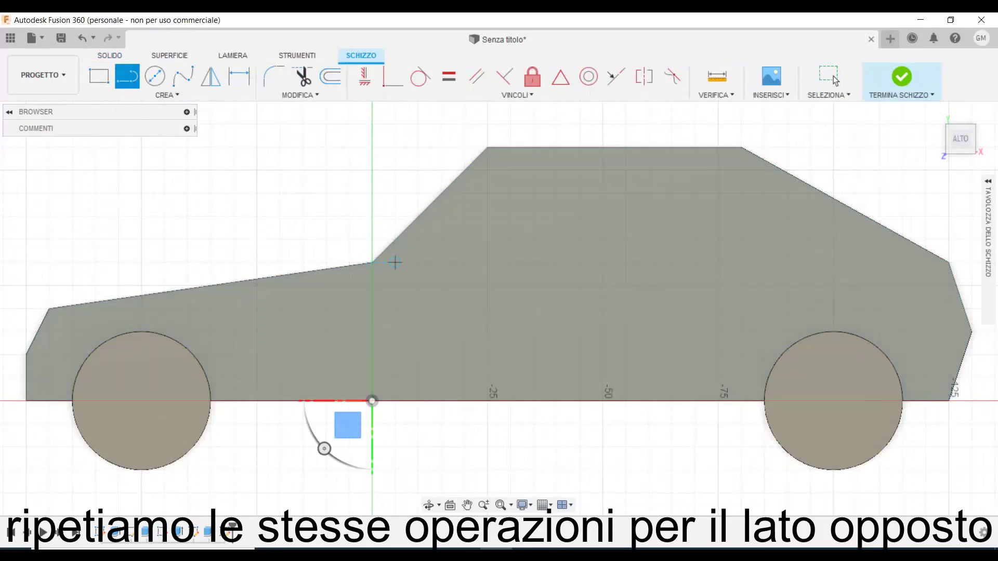
pyautogui.click(395, 262)
pyautogui.click(487, 170)
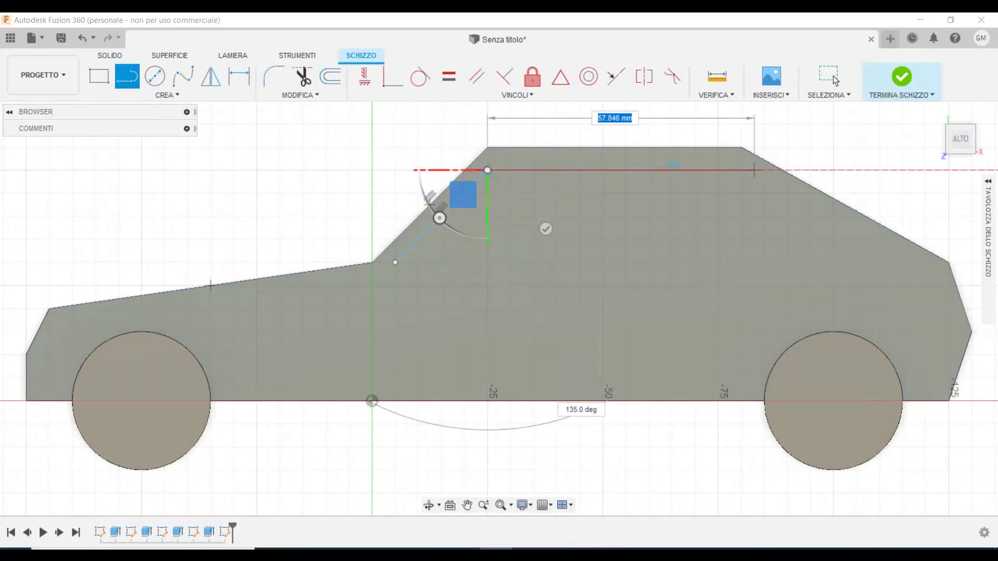
pyautogui.click(735, 170)
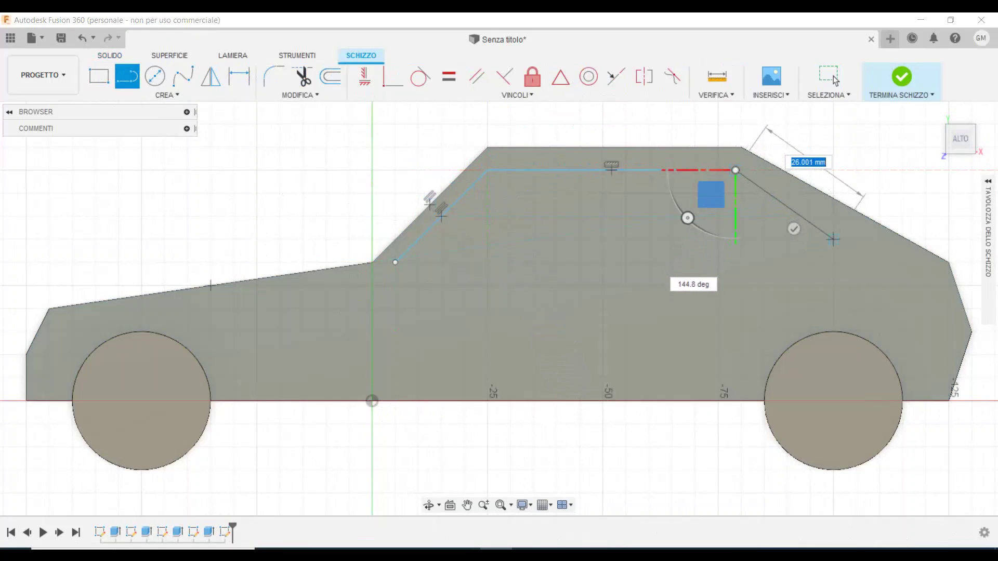
# Complete the window outline with a sloping rear edge and a horizontal base about 109 mm long, and finish the sketch
pyautogui.click(865, 239)
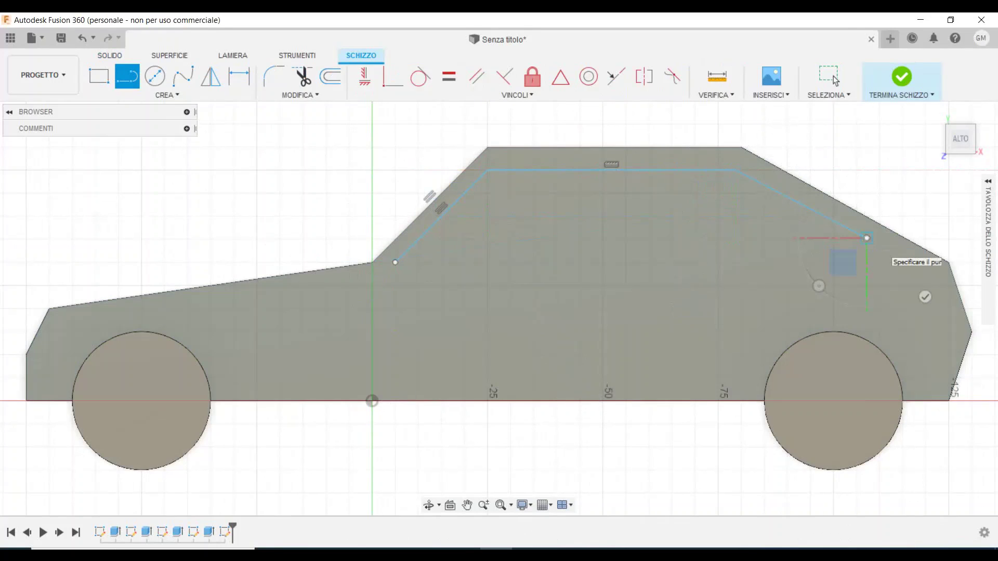
pyautogui.press('Escape')
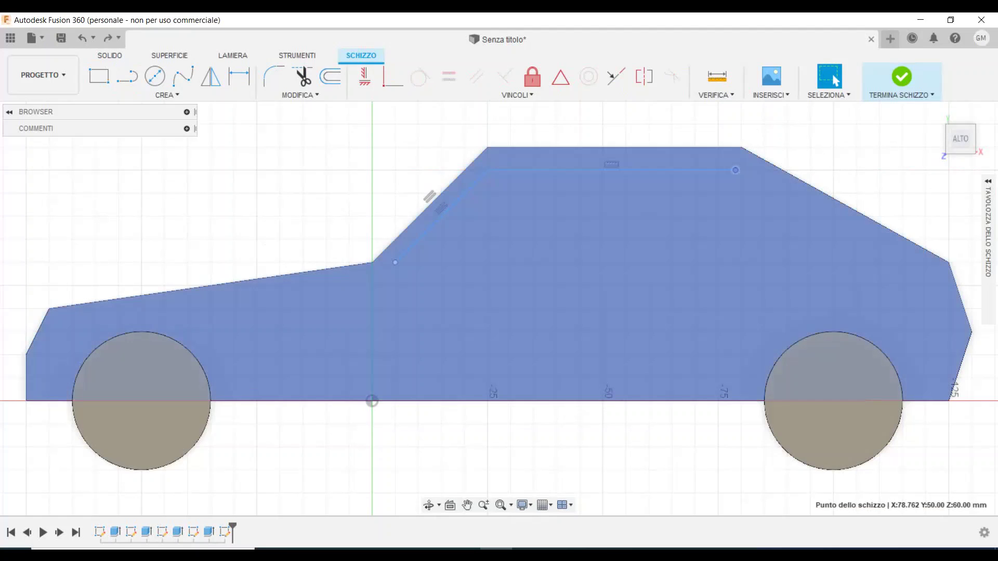
pyautogui.click(155, 77)
pyautogui.click(127, 77)
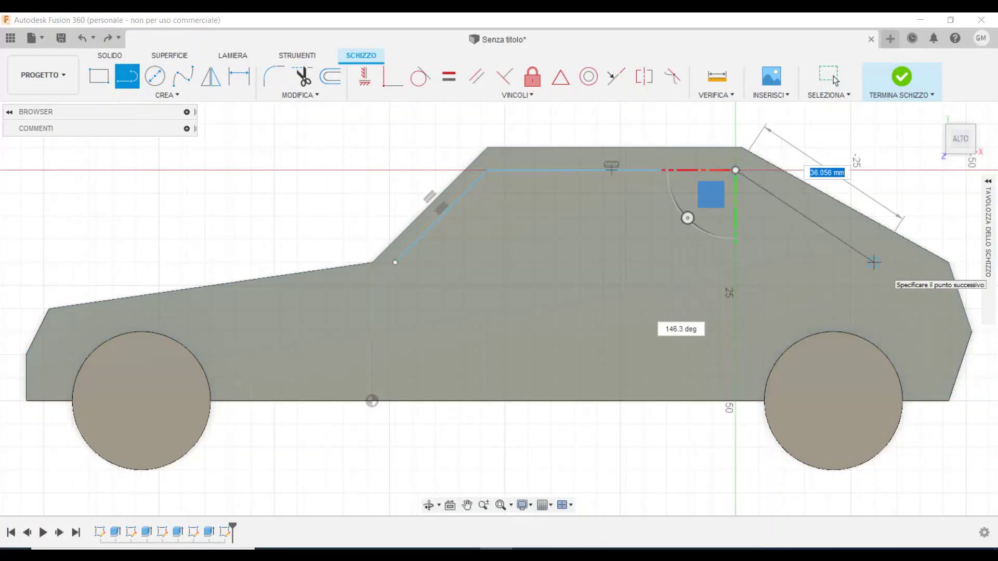
pyautogui.click(896, 262)
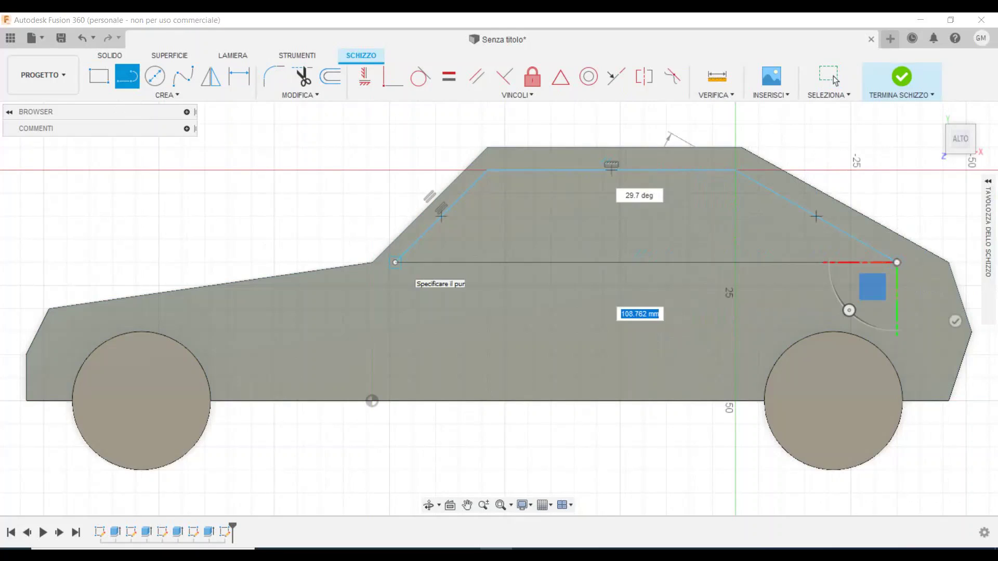
pyautogui.click(395, 263)
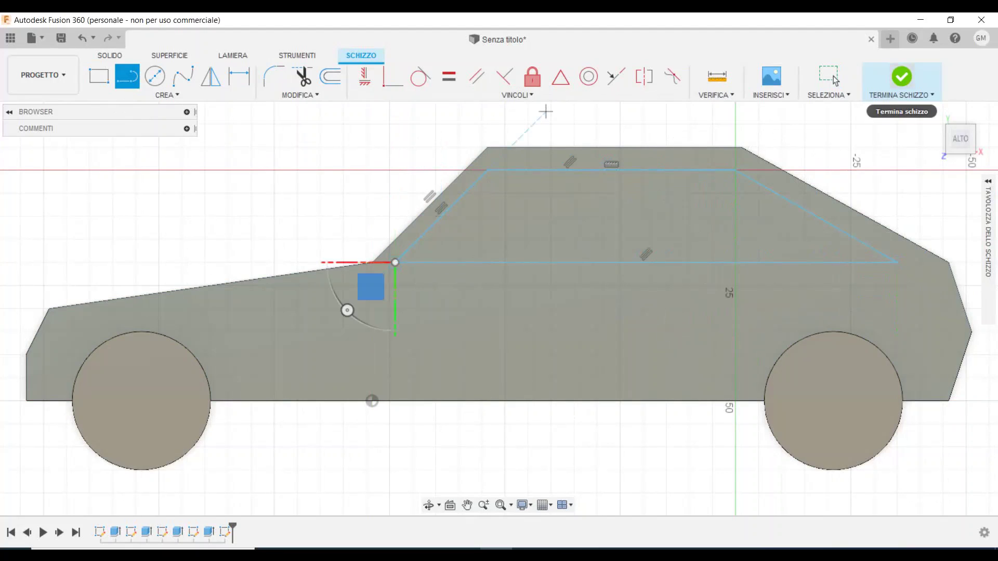
pyautogui.click(901, 77)
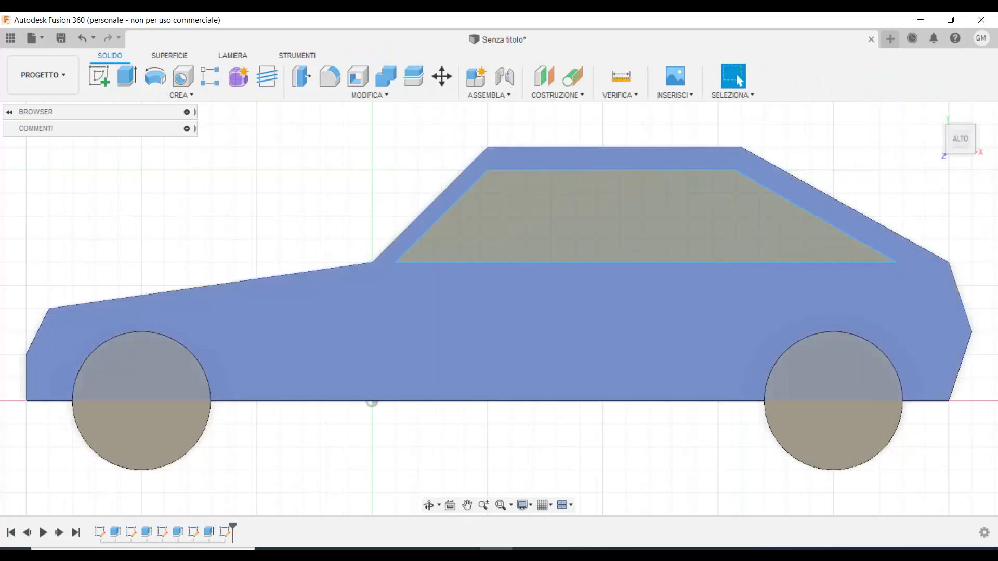
# Cut the opposite side window into the car body with a -1 mm extrusion of its profile
pyautogui.click(644, 219)
pyautogui.press('e')
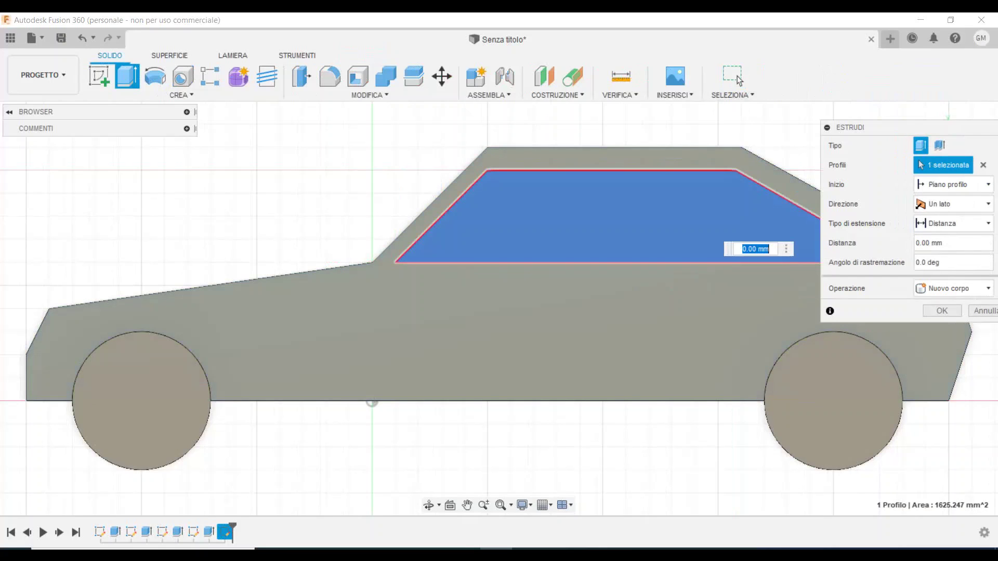
pyautogui.press('Home')
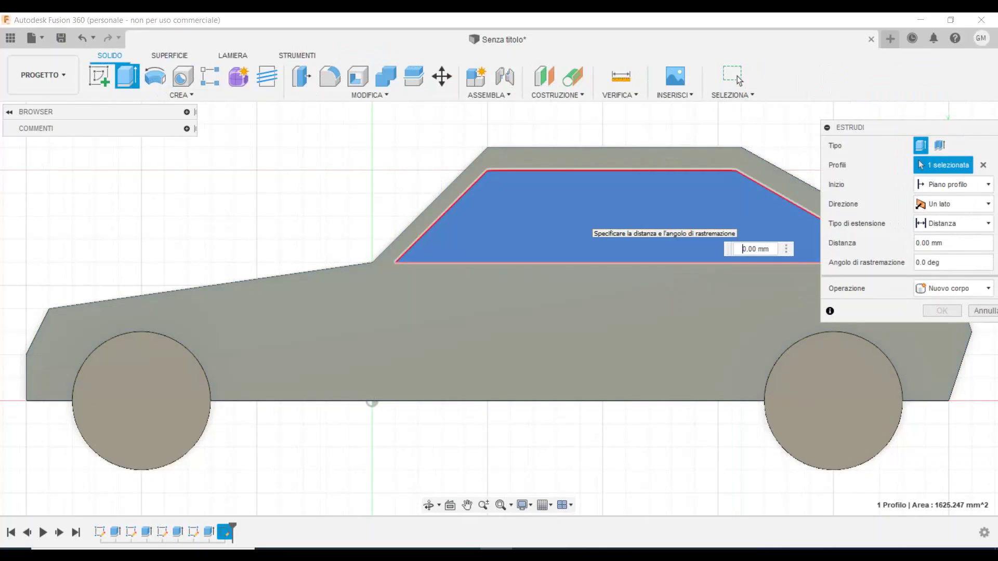
pyautogui.press('Return')
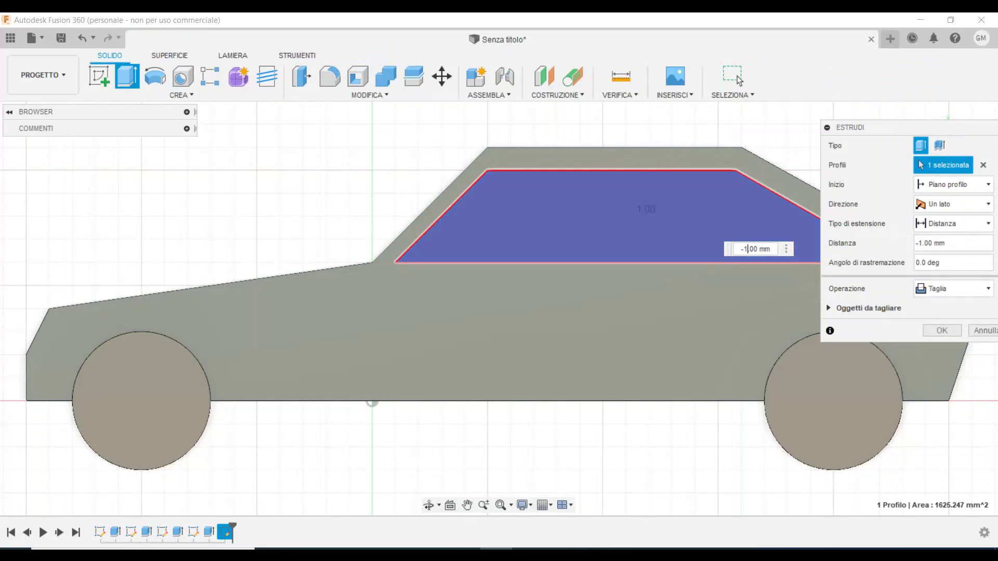
pyautogui.press('Return')
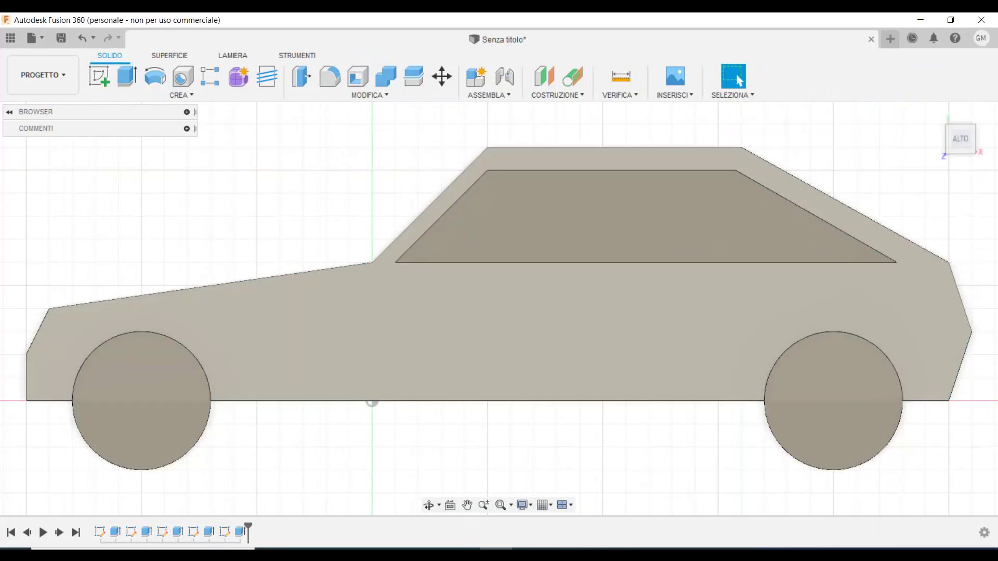
# On the sloping rear window face, sketch a rectangle about 58 mm wide and 44 mm high, inset from the edges, and finish the sketch
pyautogui.keyDown('shift'); pyautogui.moveTo(499, 309); pyautogui.dragTo(500, 363, button='middle'); pyautogui.keyUp('shift')
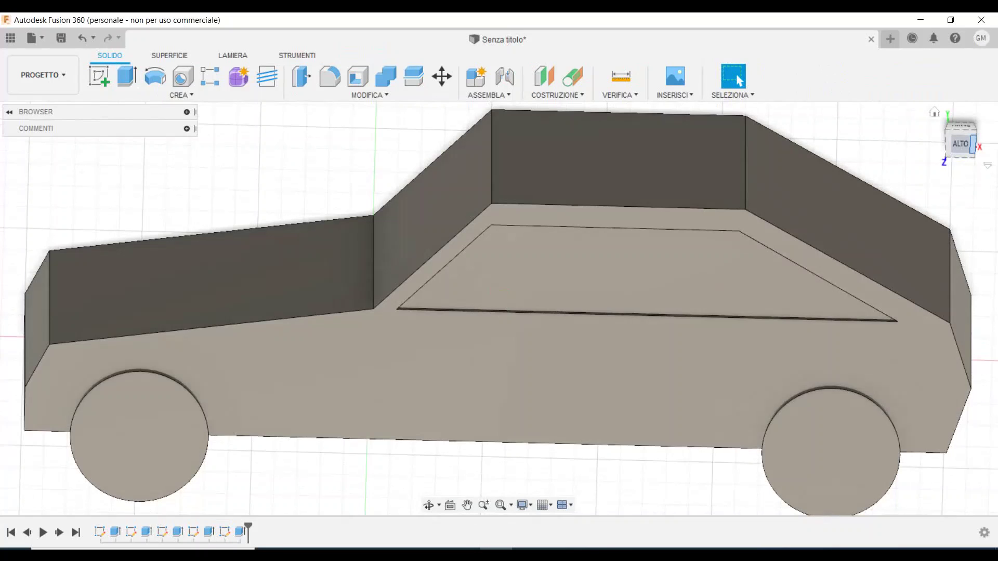
pyautogui.click(973, 144)
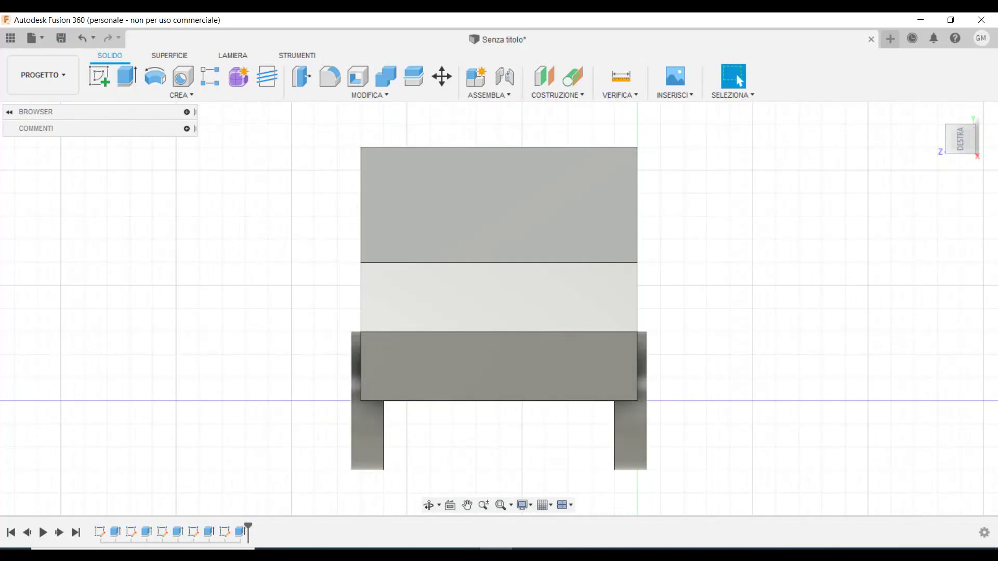
pyautogui.press('r')
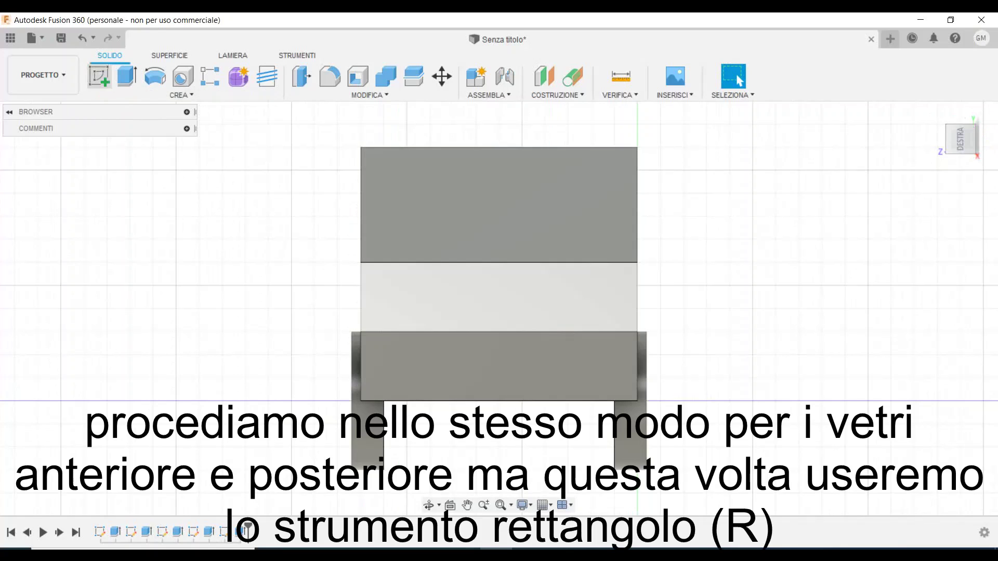
pyautogui.click(488, 193)
pyautogui.scroll(-2, 488, 194)
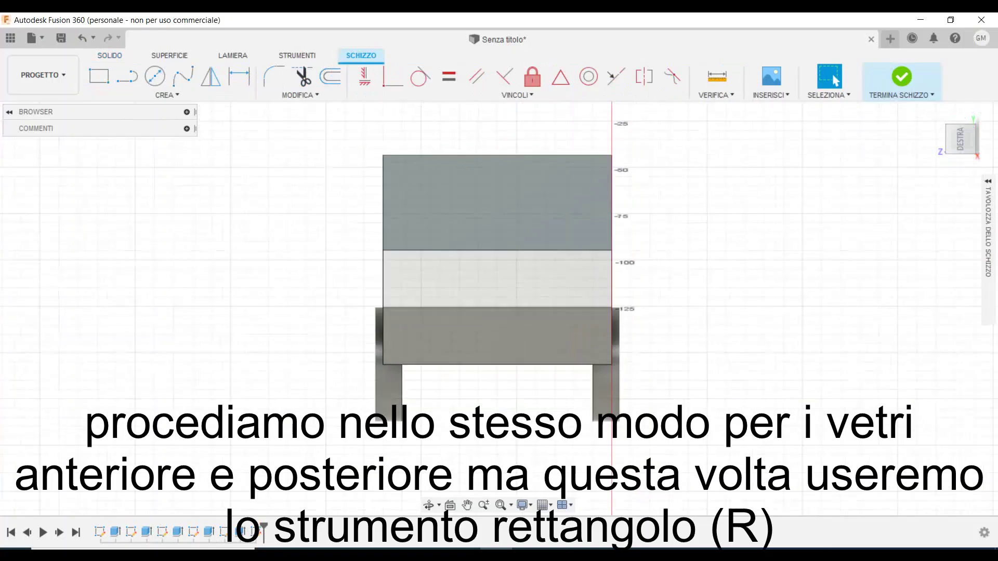
pyautogui.scroll(1, 489, 193)
pyautogui.scroll(3, 488, 194)
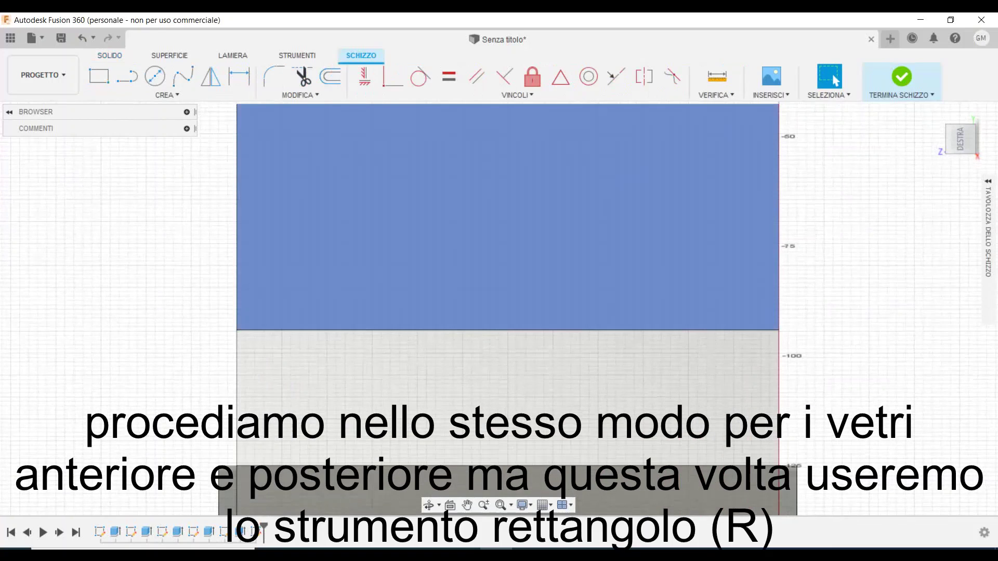
pyautogui.scroll(-1, 406, 188)
pyautogui.press('r')
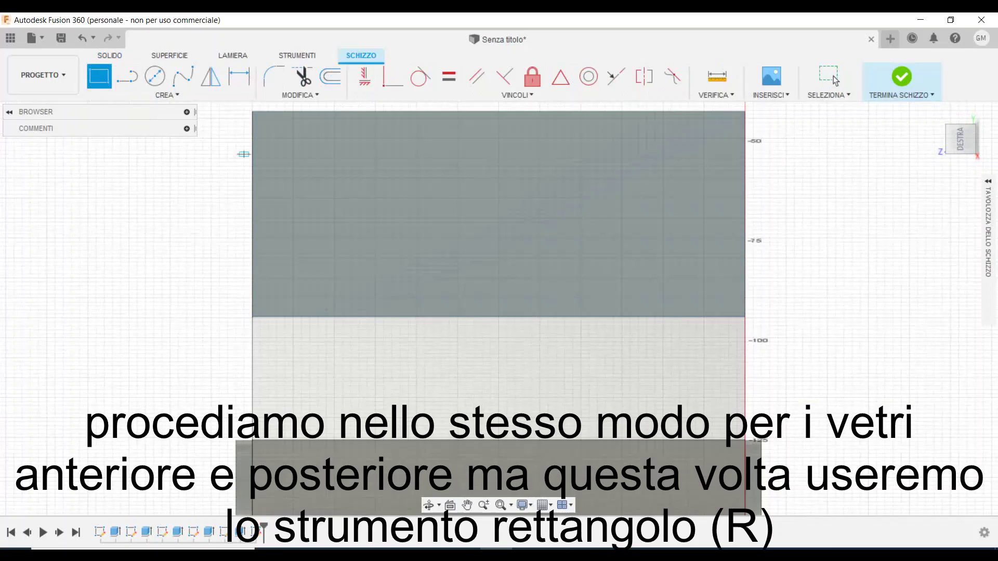
pyautogui.click(260, 122)
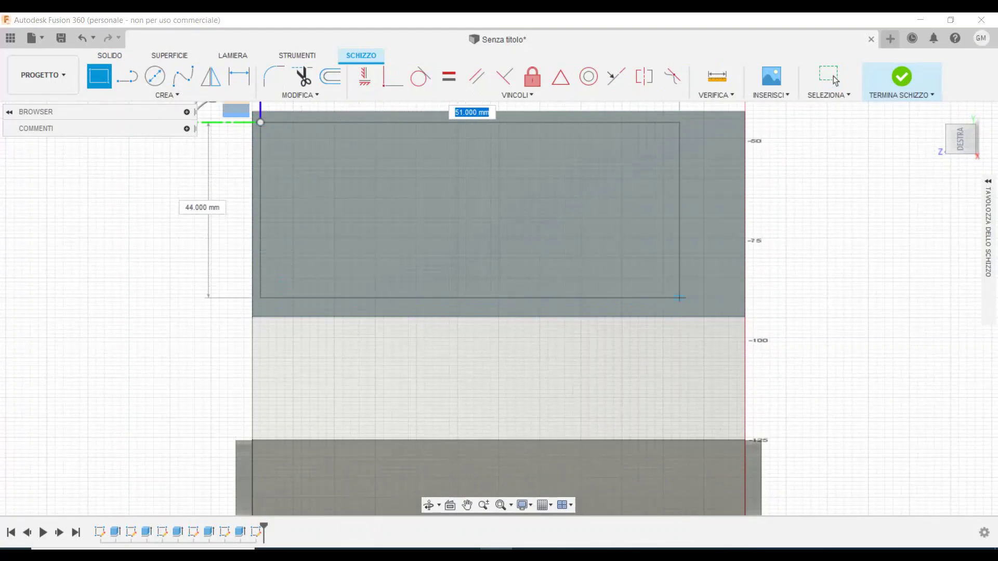
pyautogui.click(736, 297)
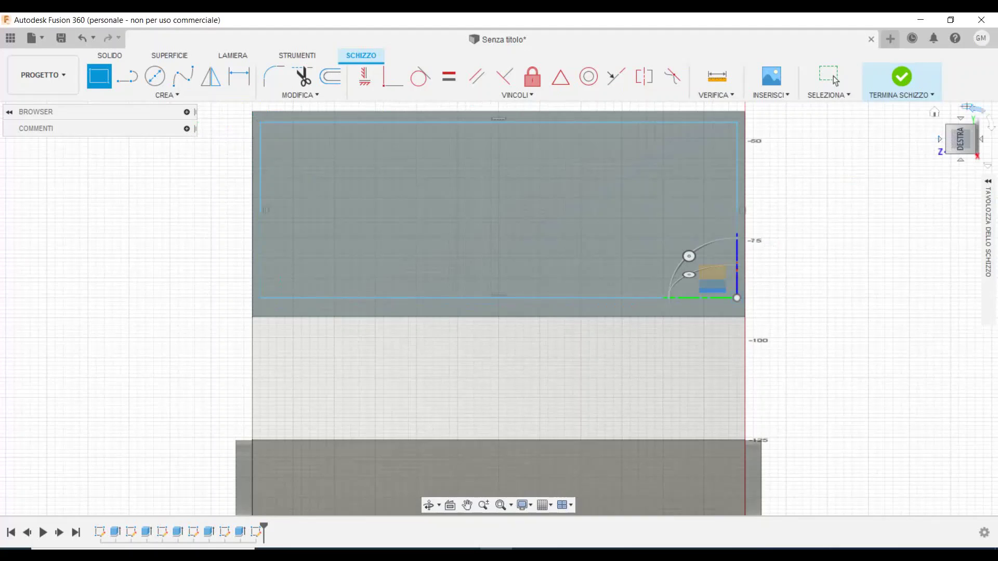
pyautogui.click(901, 78)
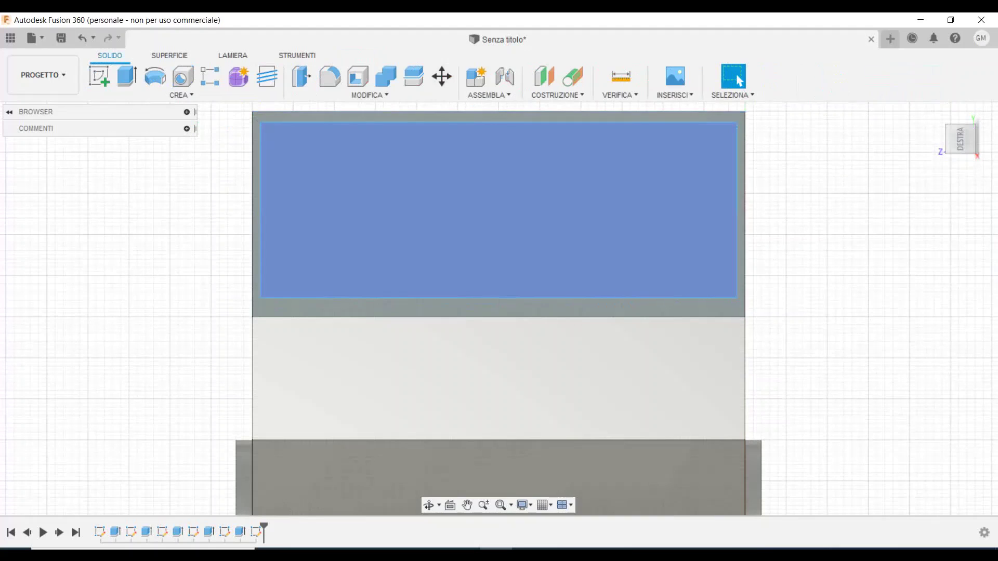
# Cut the rear window into the car body by extruding its rectangular profile -1 mm
pyautogui.click(452, 202)
pyautogui.press('e')
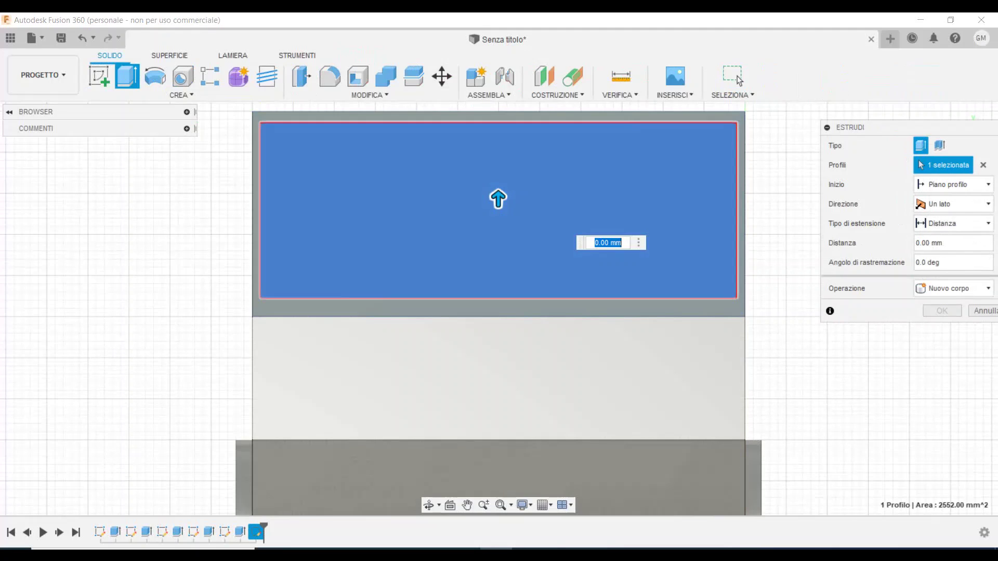
pyautogui.click(916, 242)
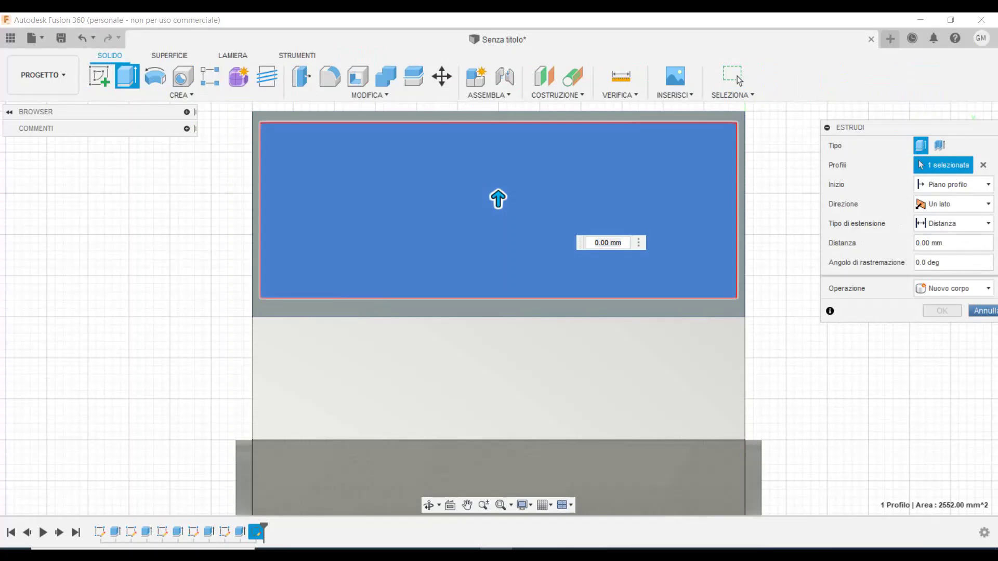
pyautogui.write('-1')
pyautogui.press('Return')
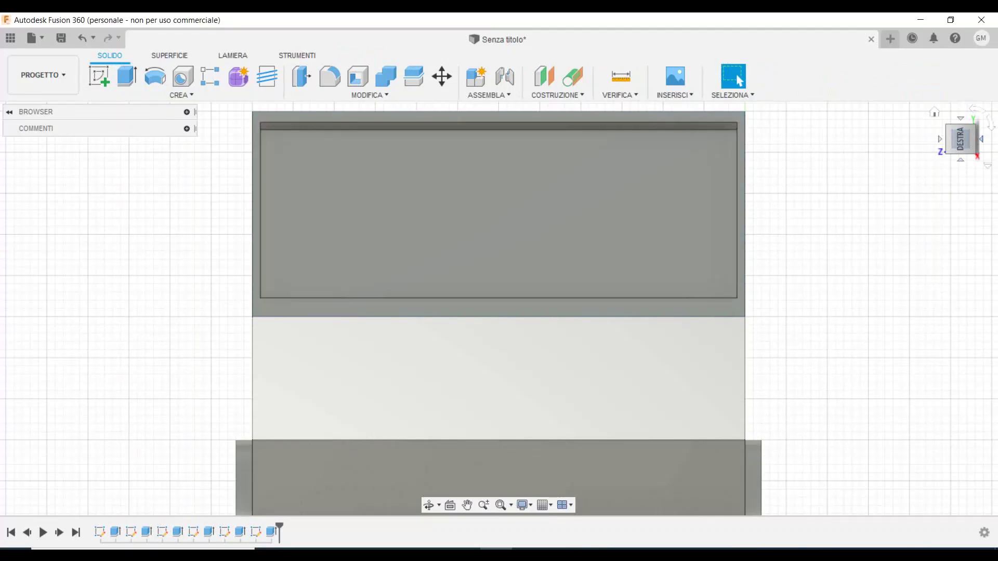
# Sketch a rectangle on the sloping windscreen face, inset from its edges, and finish the sketch
pyautogui.click(981, 139)
pyautogui.click(981, 139)
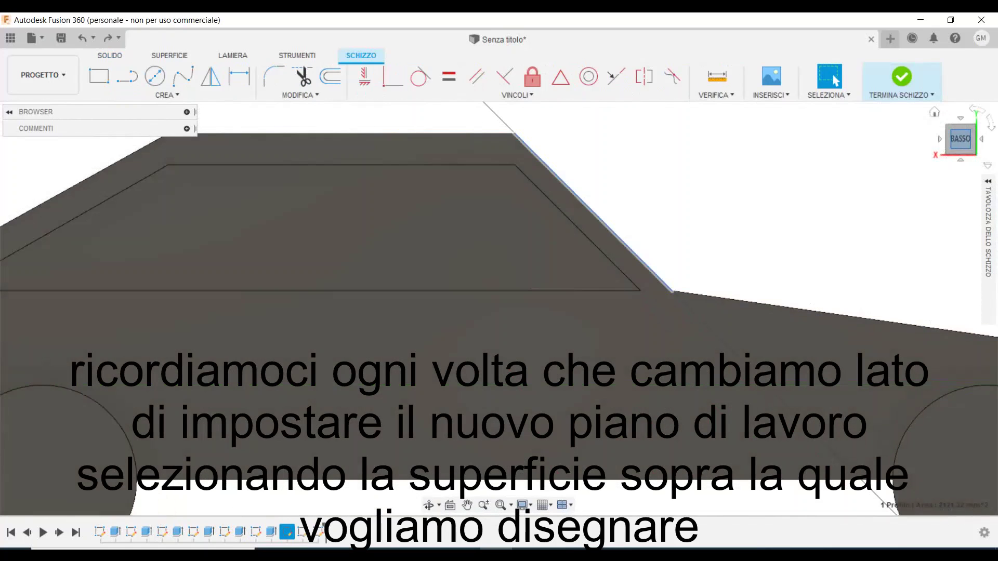
pyautogui.moveTo(960, 139)
pyautogui.mouseDown()
pyautogui.moveTo(971, 139)
pyautogui.moveTo(958, 147)
pyautogui.mouseUp()
pyautogui.click(959, 139)
pyautogui.moveTo(960, 139); pyautogui.dragTo(959, 139)
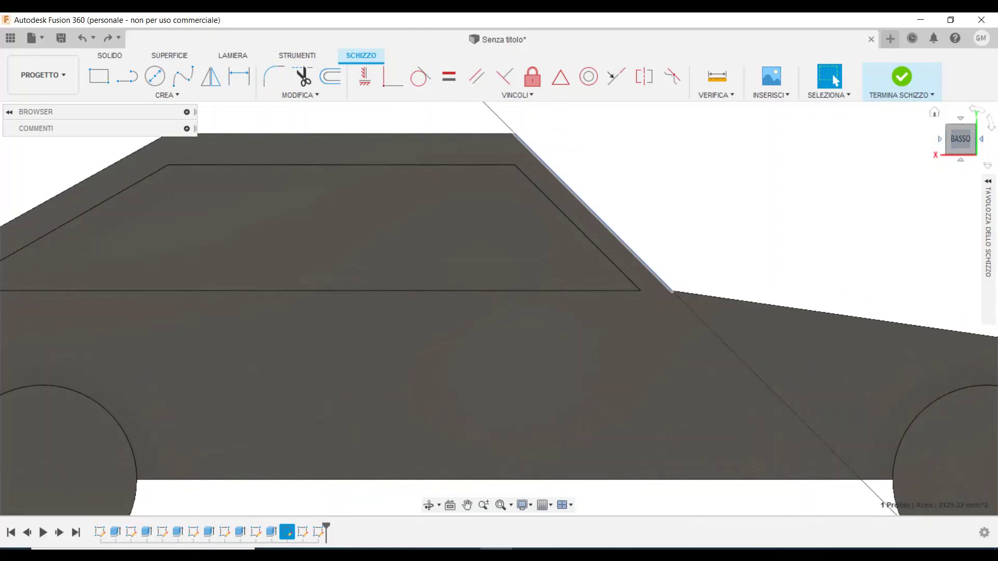
pyautogui.click(977, 138)
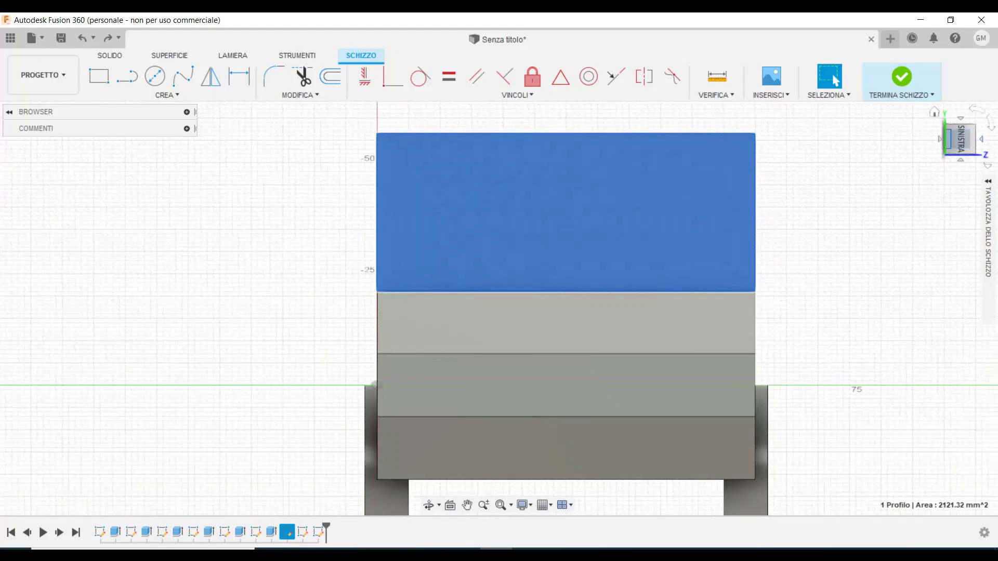
pyautogui.click(948, 139)
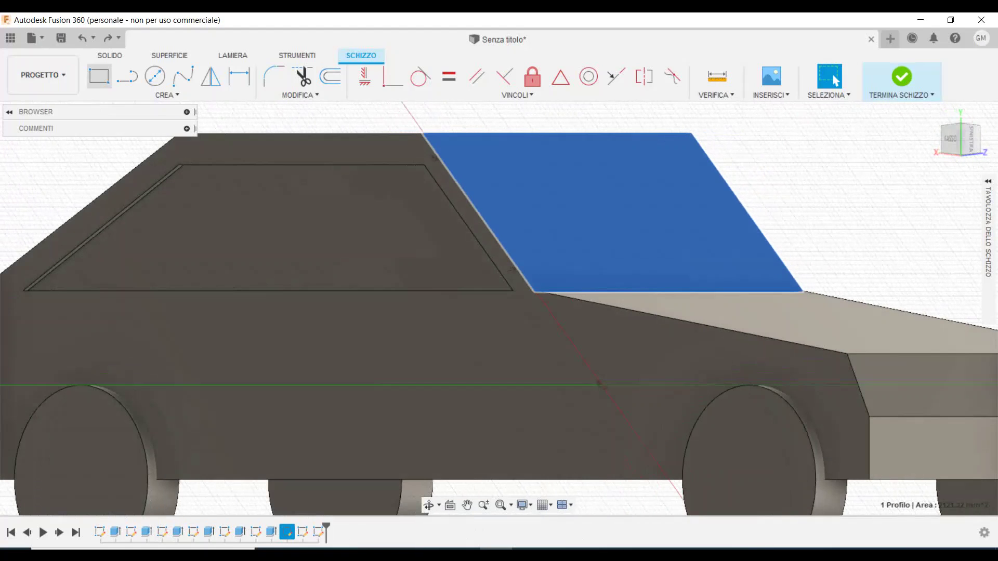
pyautogui.click(99, 76)
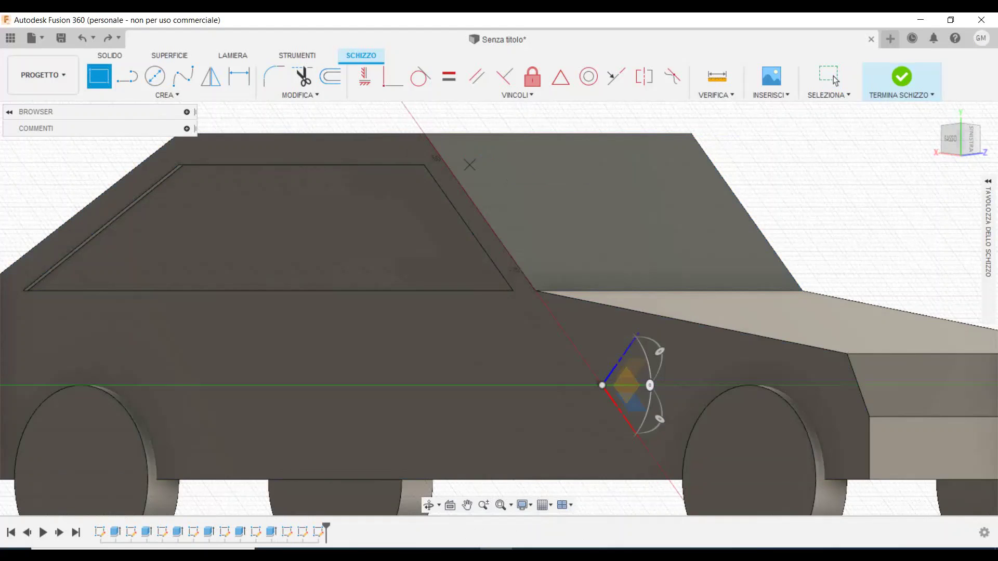
pyautogui.click(456, 154)
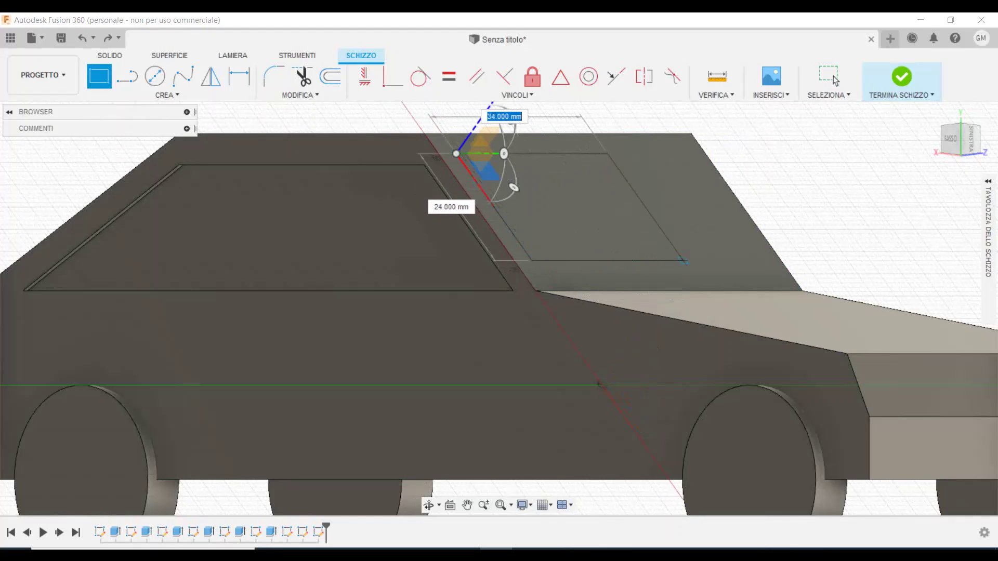
pyautogui.click(779, 278)
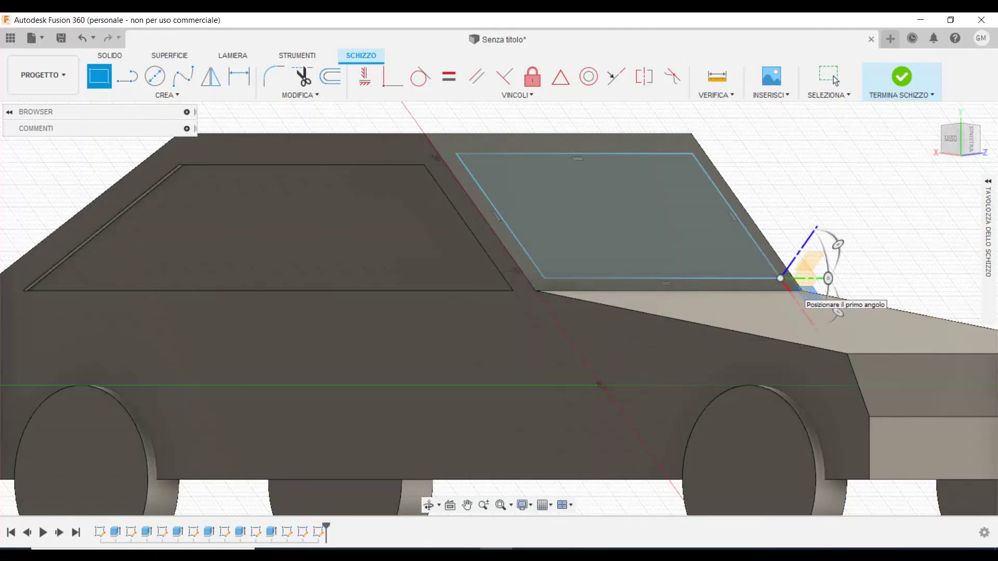
pyautogui.click(901, 78)
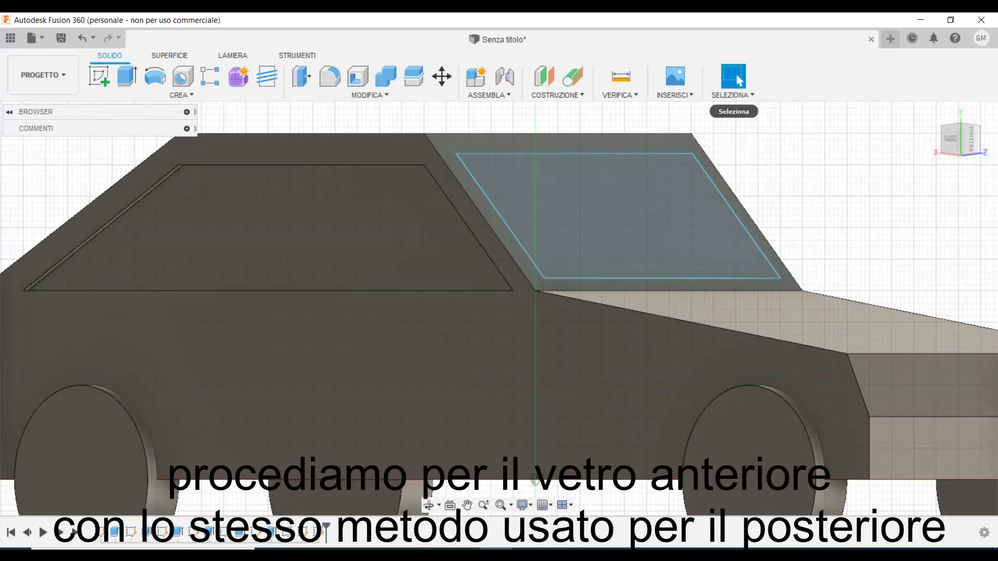
# Cut the windscreen into the car body by extruding its rectangular profile -1 mm
pyautogui.click(649, 171)
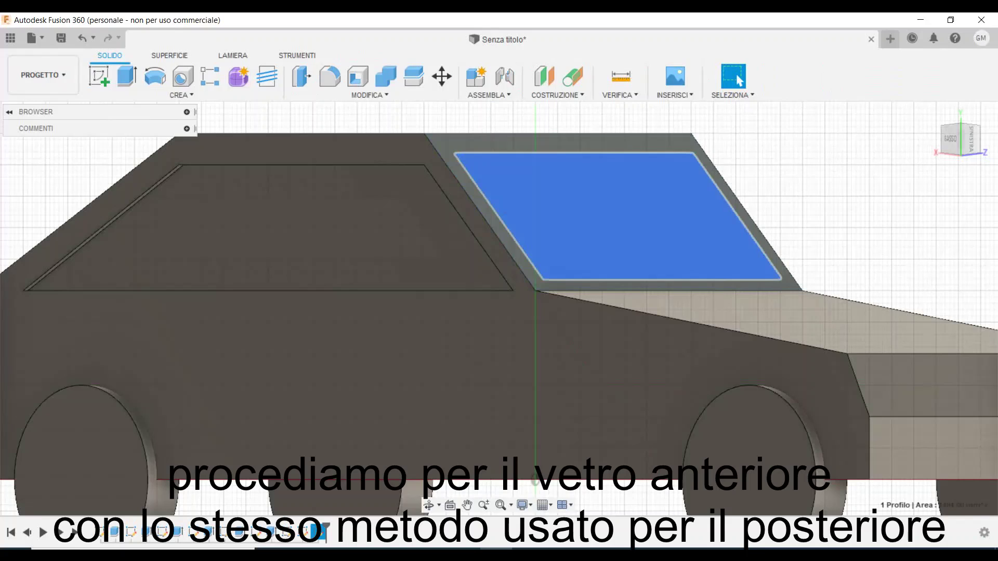
pyautogui.press('e')
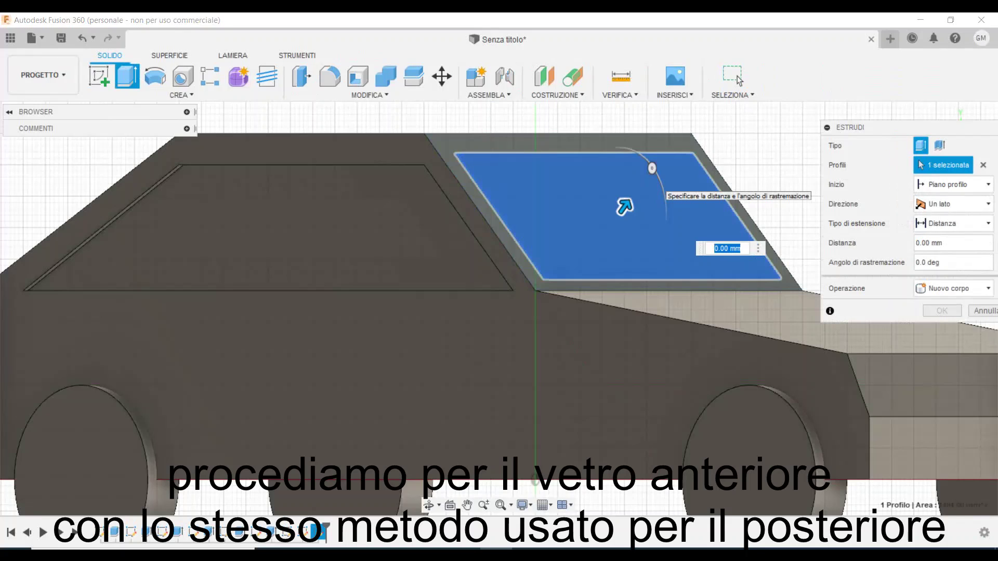
pyautogui.press('BackSpace')
pyautogui.write('-2m')
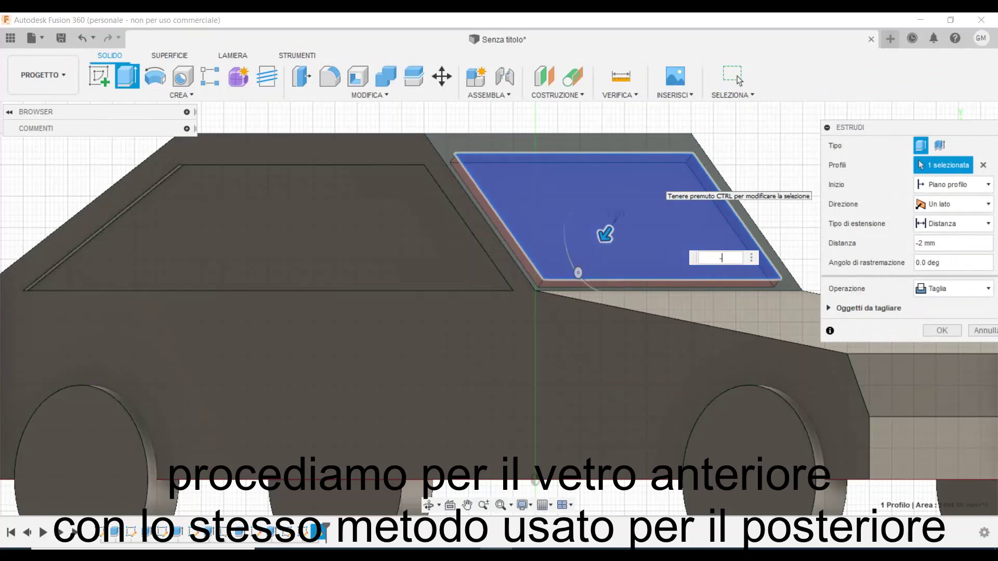
pyautogui.write('-1mm')
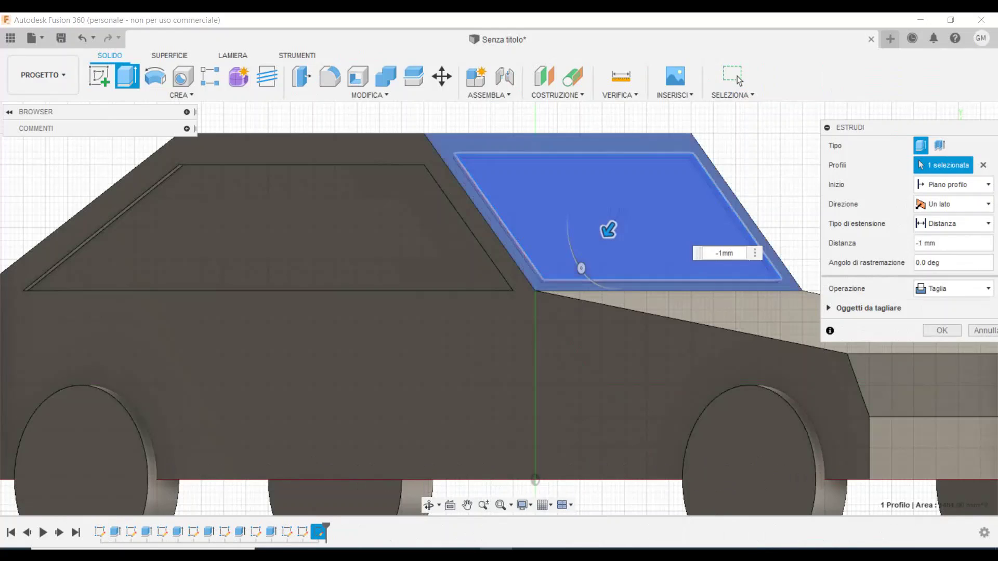
pyautogui.press('Return')
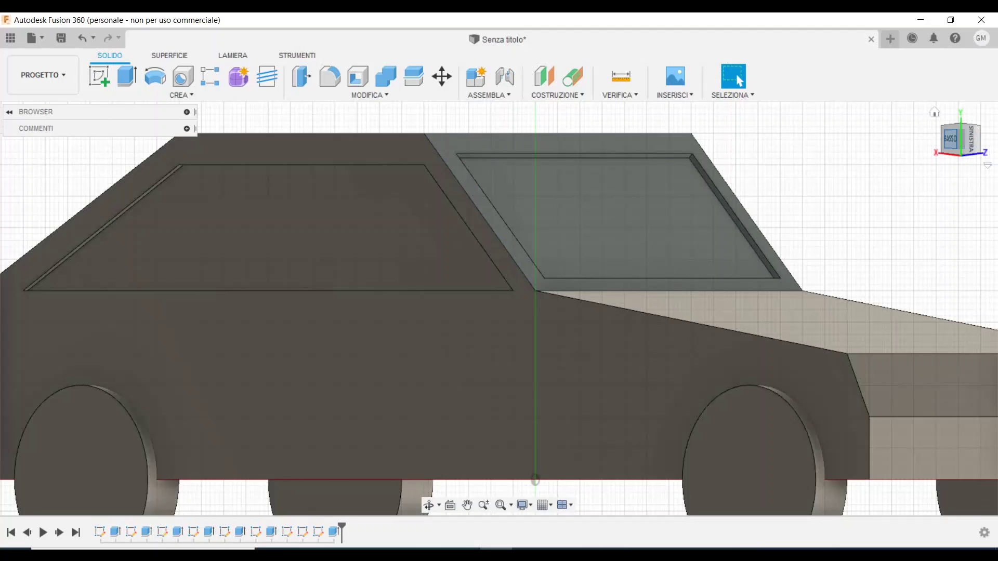
# On the lowest front face, sketch a headlight circle about 8 mm in diameter near one end, and finish the sketch
pyautogui.click(950, 138)
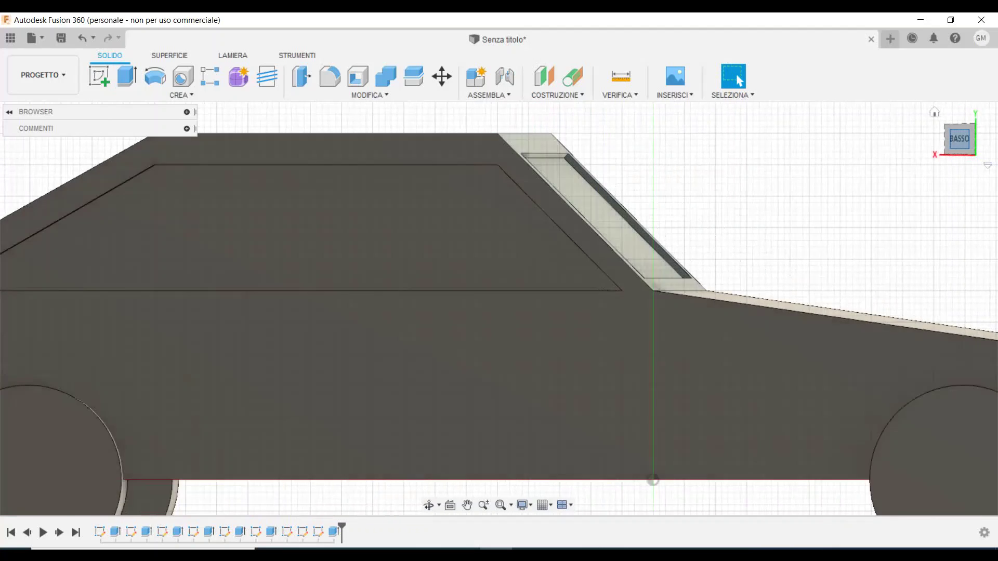
pyautogui.click(981, 138)
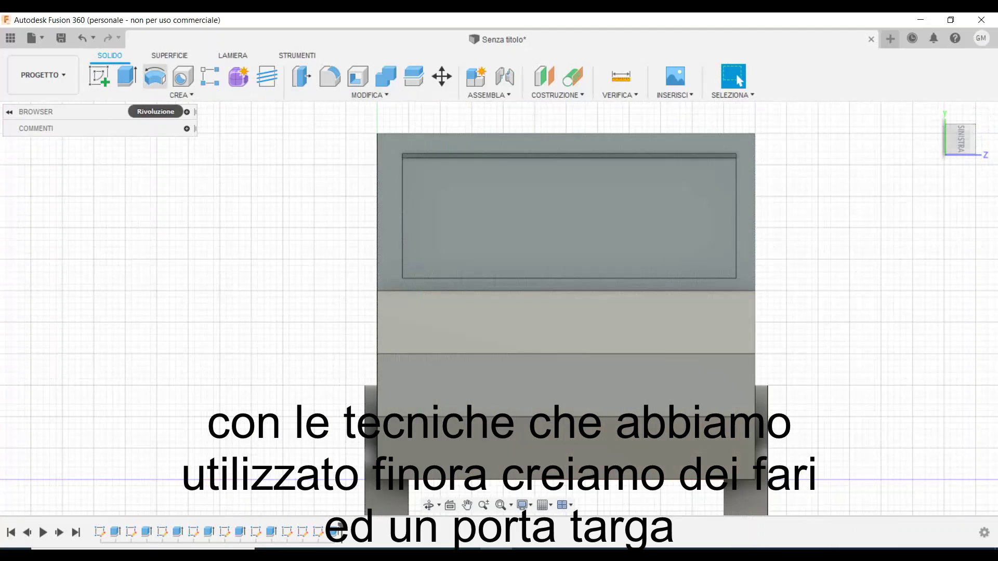
pyautogui.click(99, 77)
pyautogui.click(419, 449)
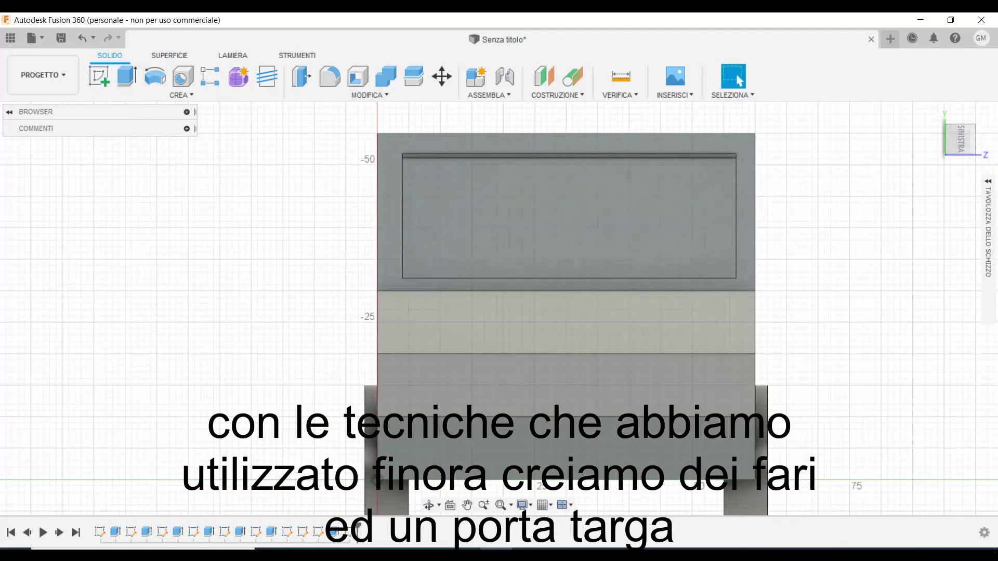
pyautogui.click(154, 76)
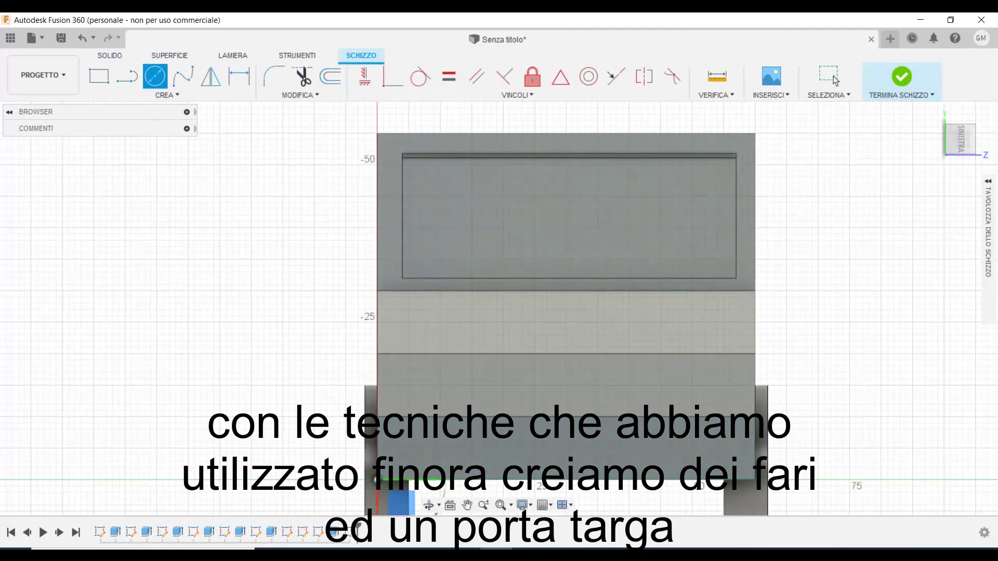
pyautogui.click(409, 448)
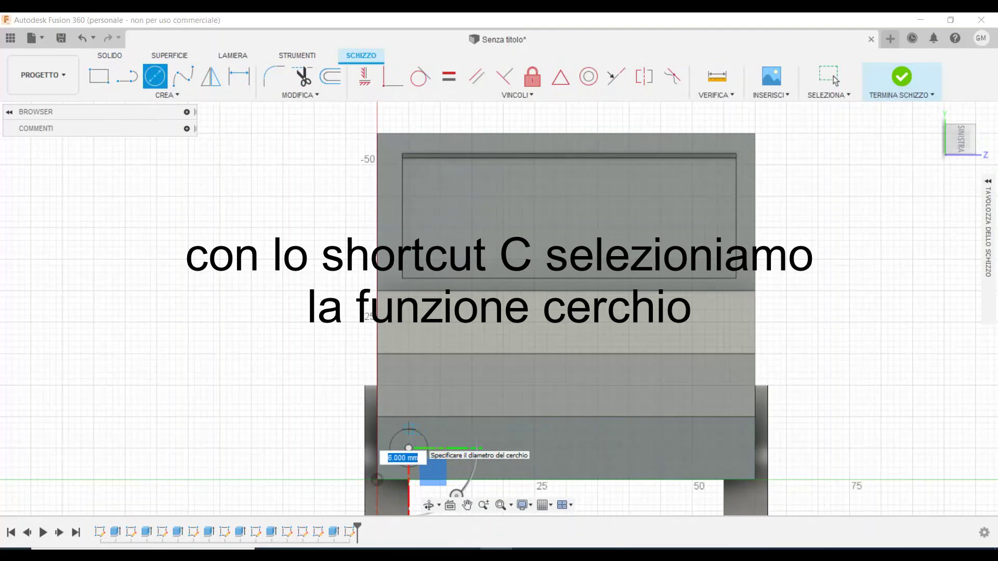
pyautogui.click(408, 423)
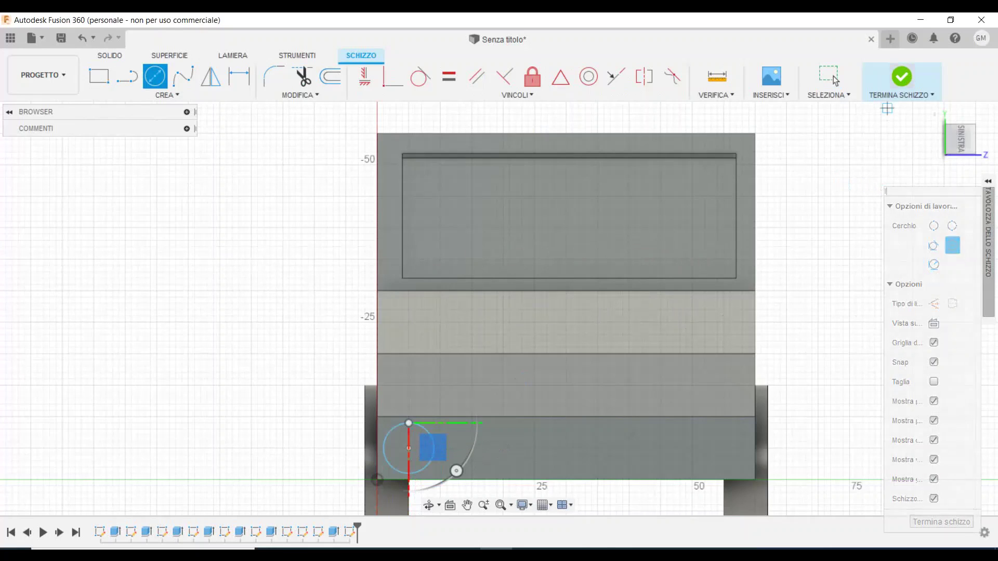
pyautogui.press('Escape')
pyautogui.click(902, 78)
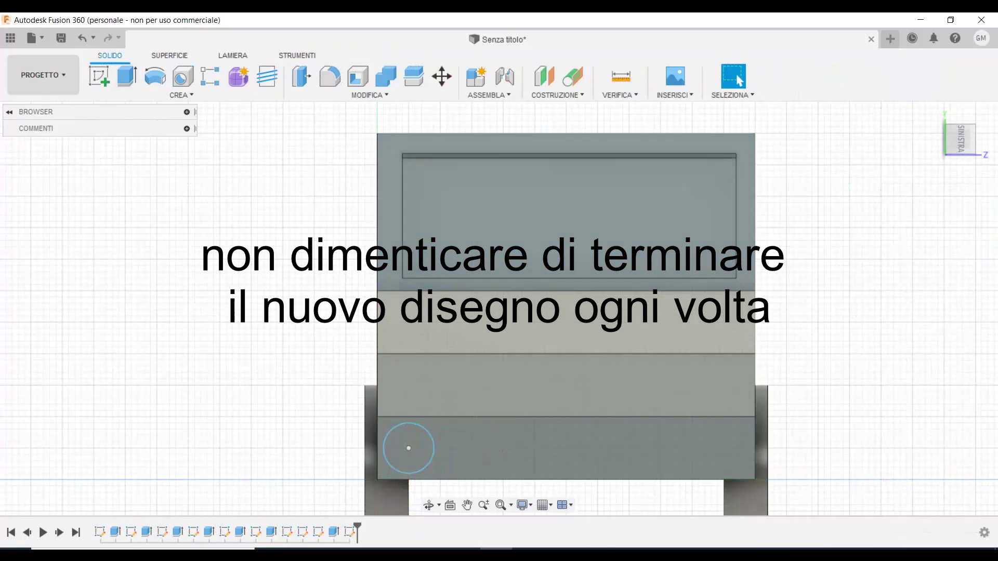
# On the lowest front face, sketch a second headlight circle about 8 mm in diameter near the opposite end, and finish the sketch
pyautogui.click(99, 76)
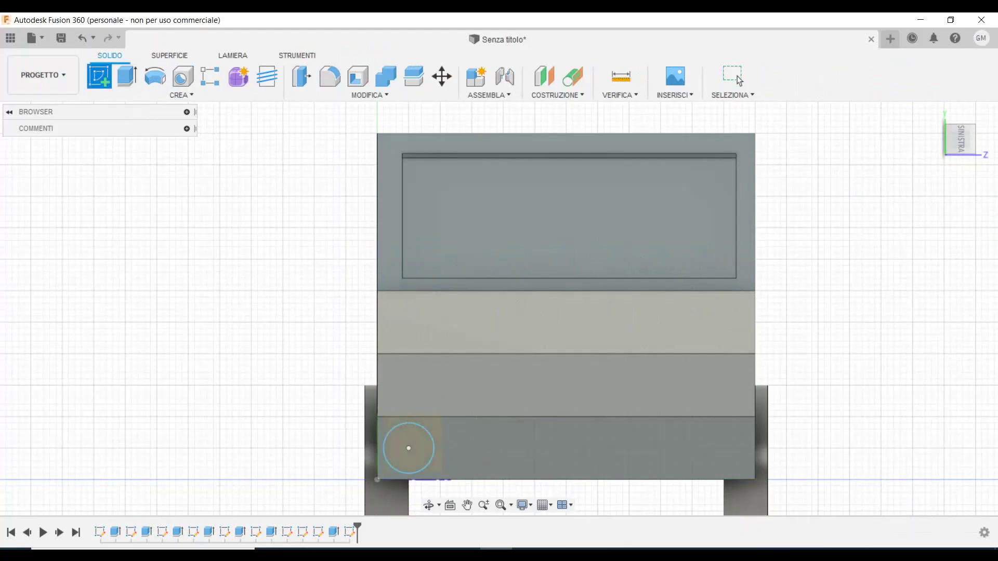
pyautogui.click(540, 448)
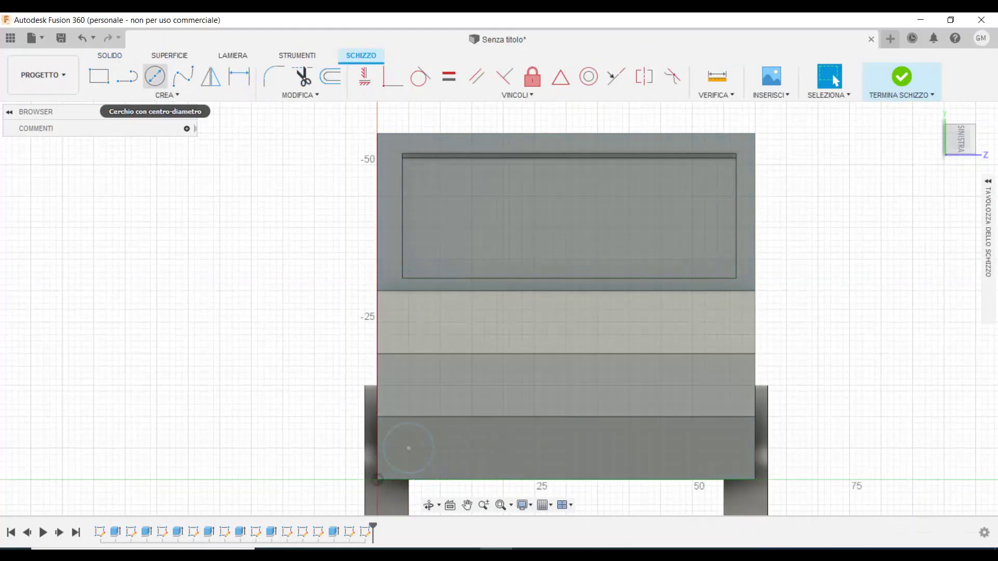
pyautogui.click(154, 76)
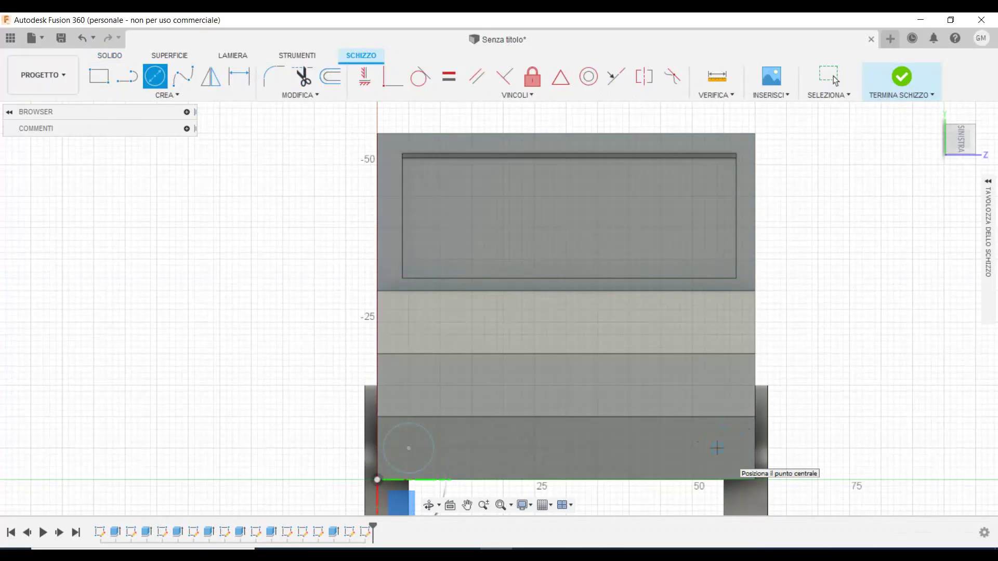
pyautogui.click(723, 448)
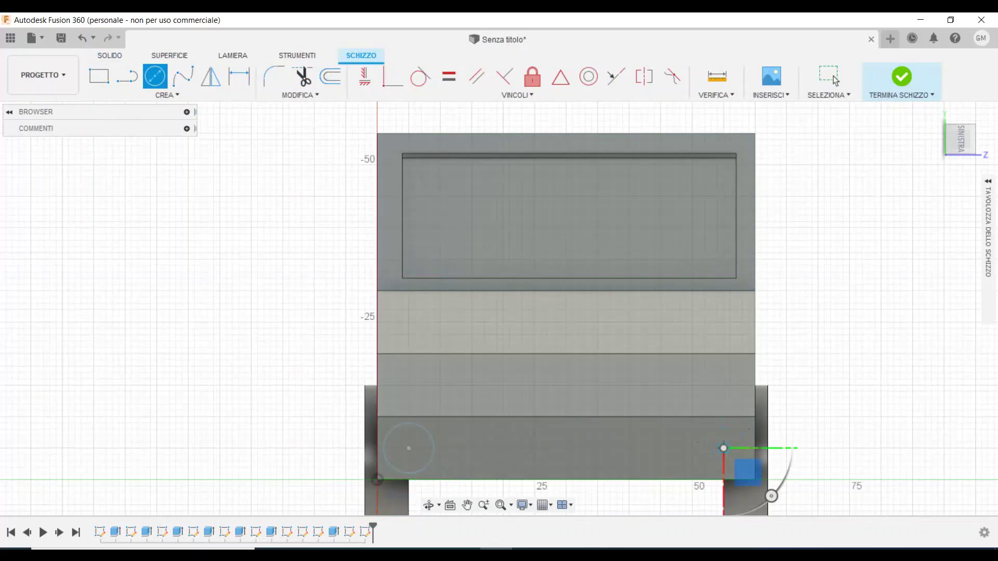
pyautogui.click(723, 423)
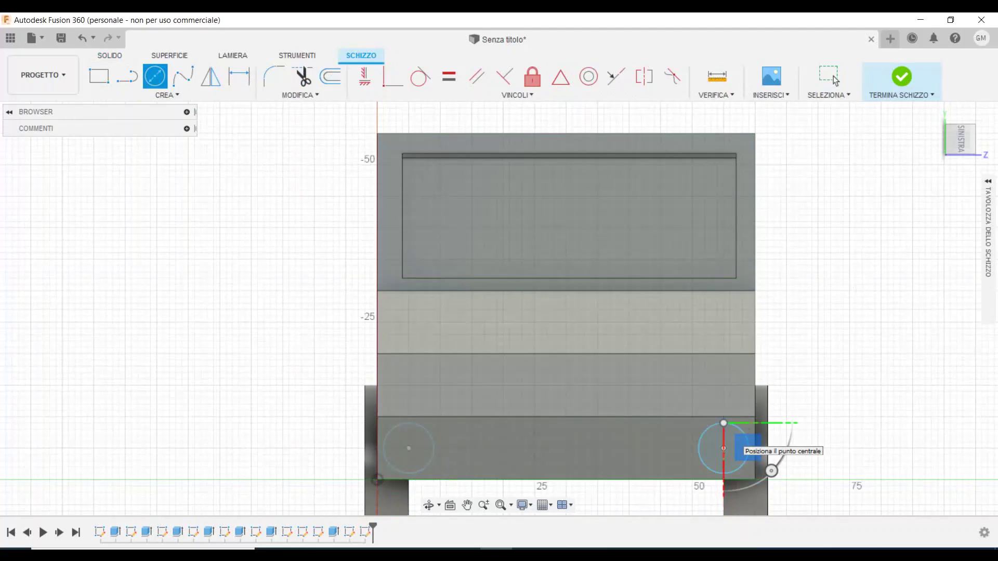
pyautogui.click(902, 76)
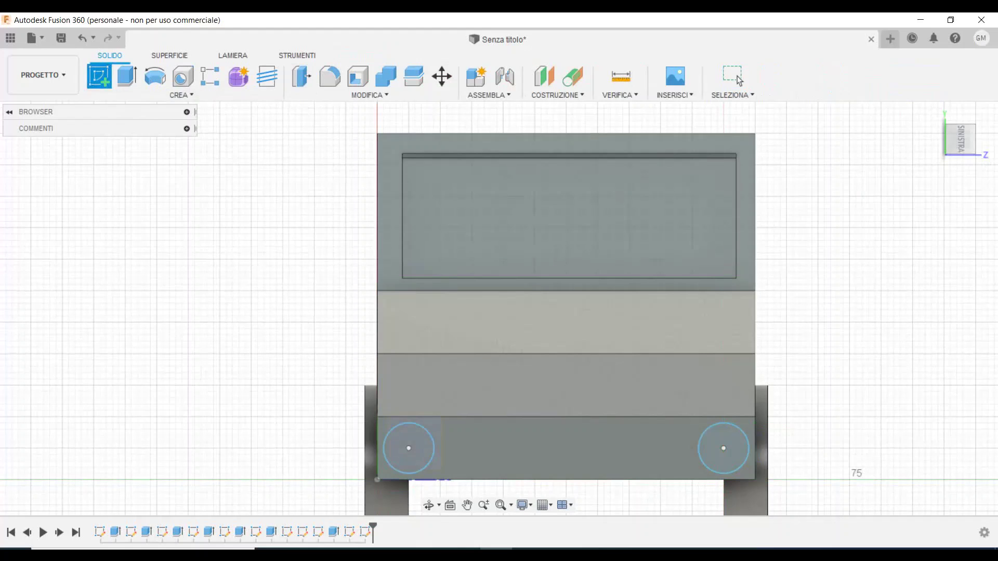
# In a new sketch on the lowest front face, draw a 6 mm light circle inboard of the first headlight, level with its centre
pyautogui.click(419, 452)
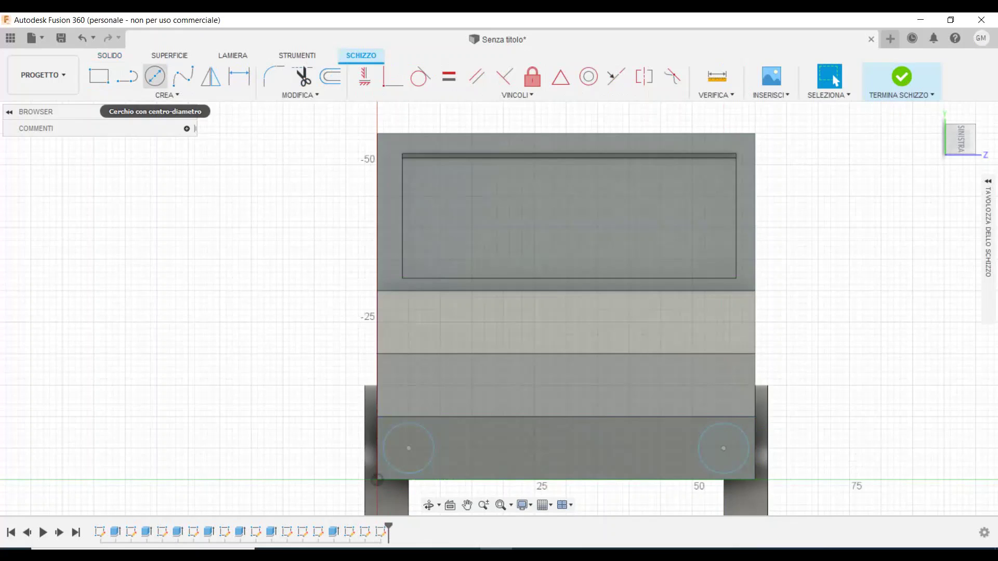
pyautogui.click(154, 77)
pyautogui.click(471, 448)
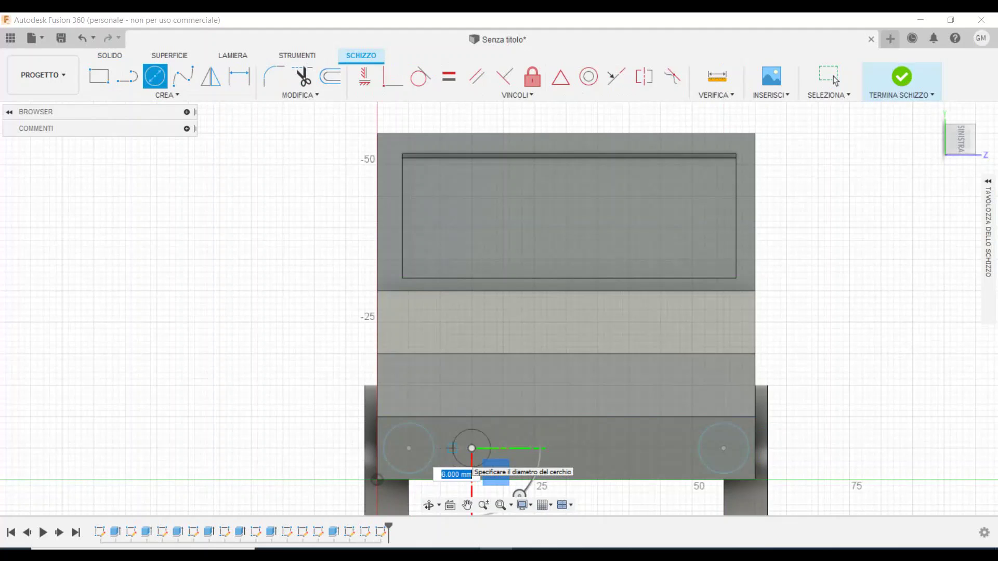
pyautogui.write('6')
pyautogui.press('Return')
pyautogui.press('Escape')
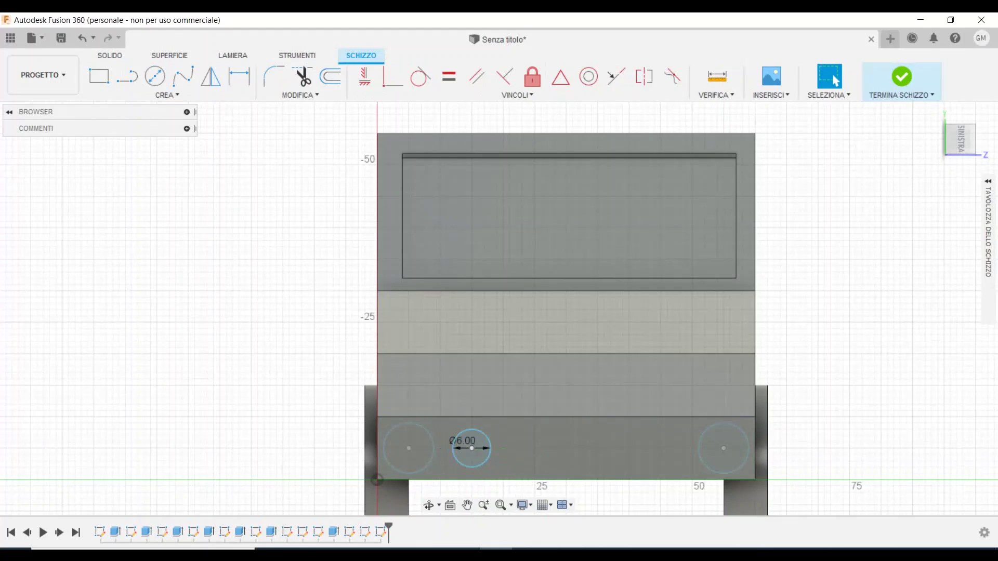
# Add a matching 6 mm circle inboard of the other headlight at the same height, and finish the sketch
pyautogui.press('c')
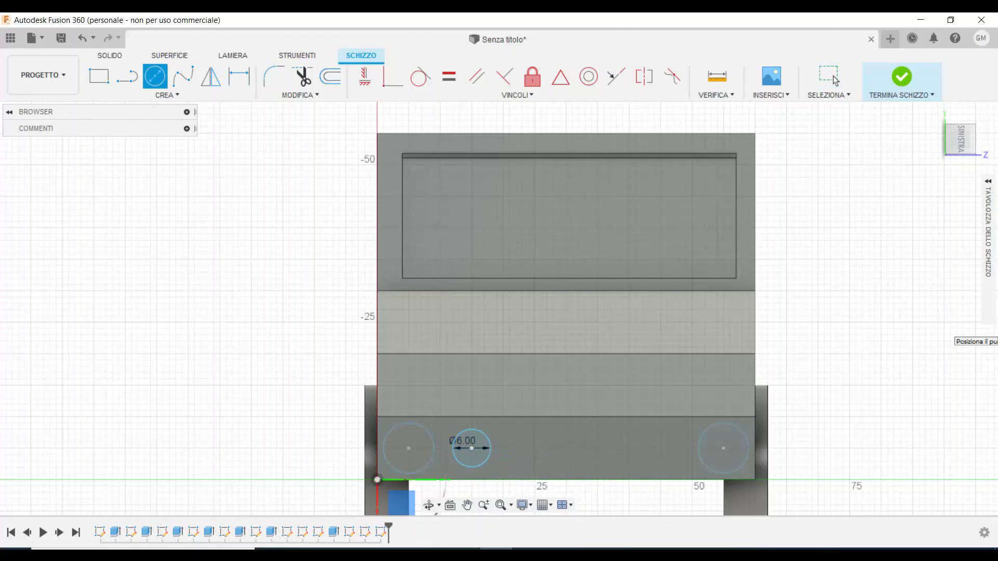
pyautogui.click(660, 448)
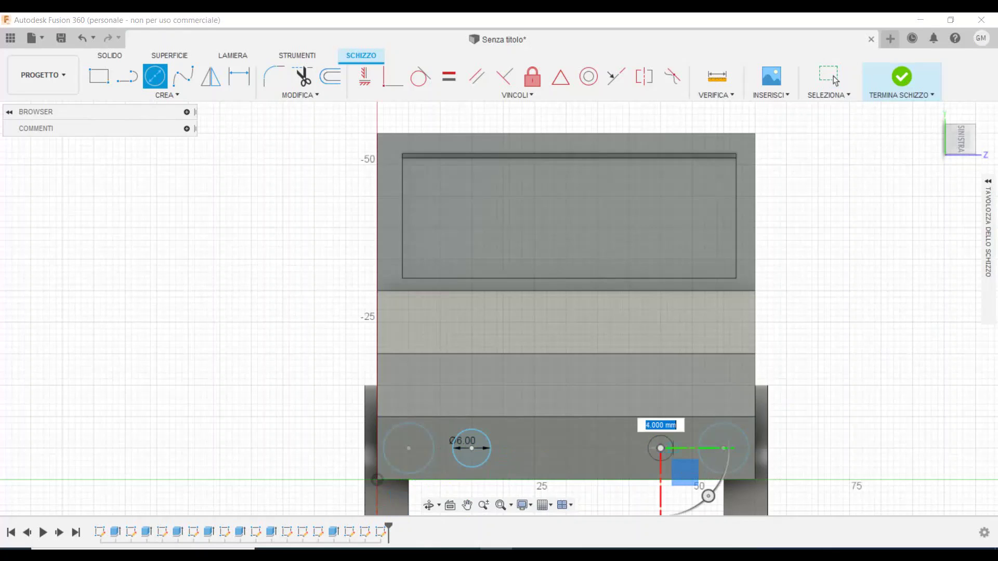
pyautogui.write('6')
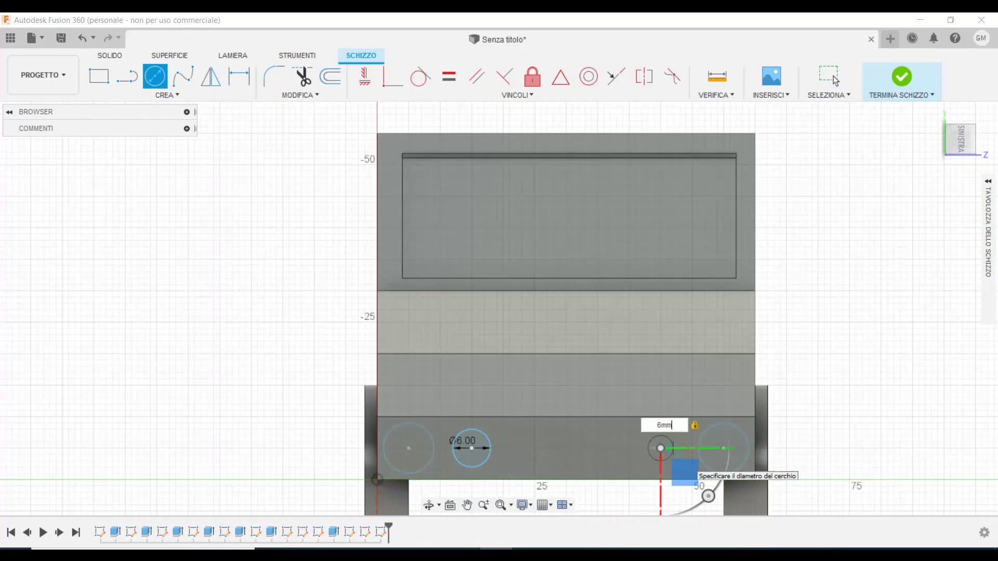
pyautogui.press('Return')
pyautogui.press('Escape')
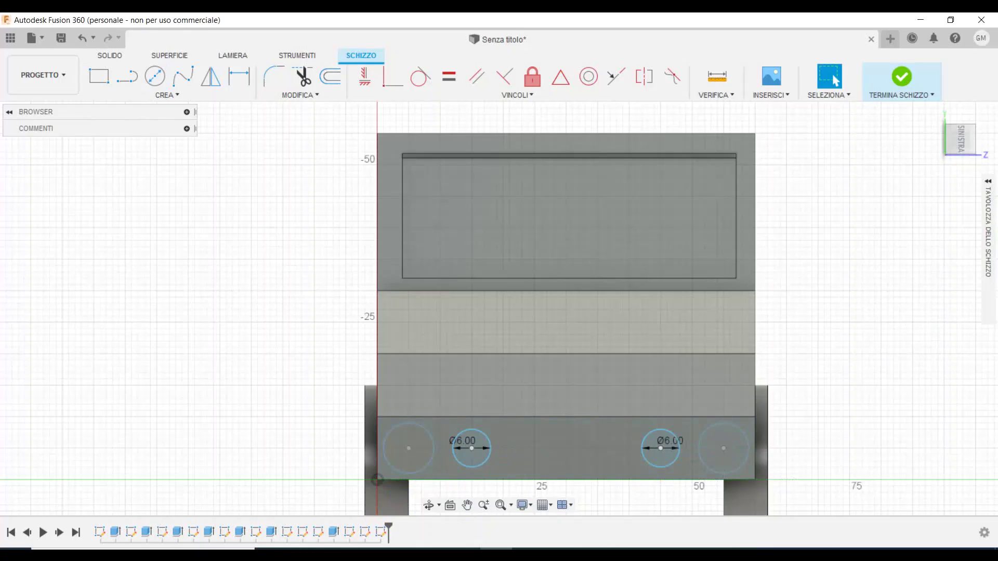
pyautogui.click(901, 78)
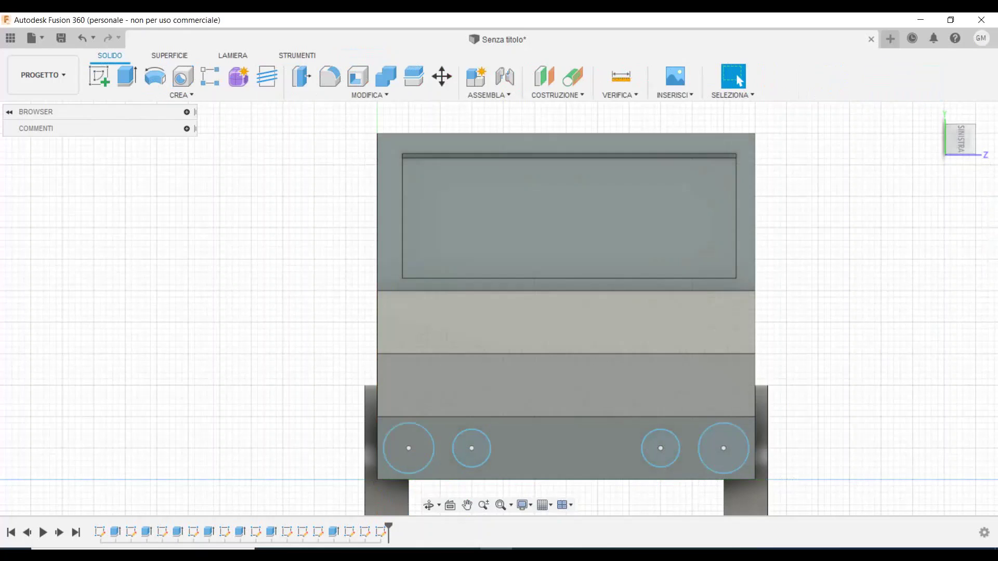
# Sketch a number plate rectangle about 20 mm by 3 mm between the two inner light circles on the lowest front face, and finish the sketch
pyautogui.press('r')
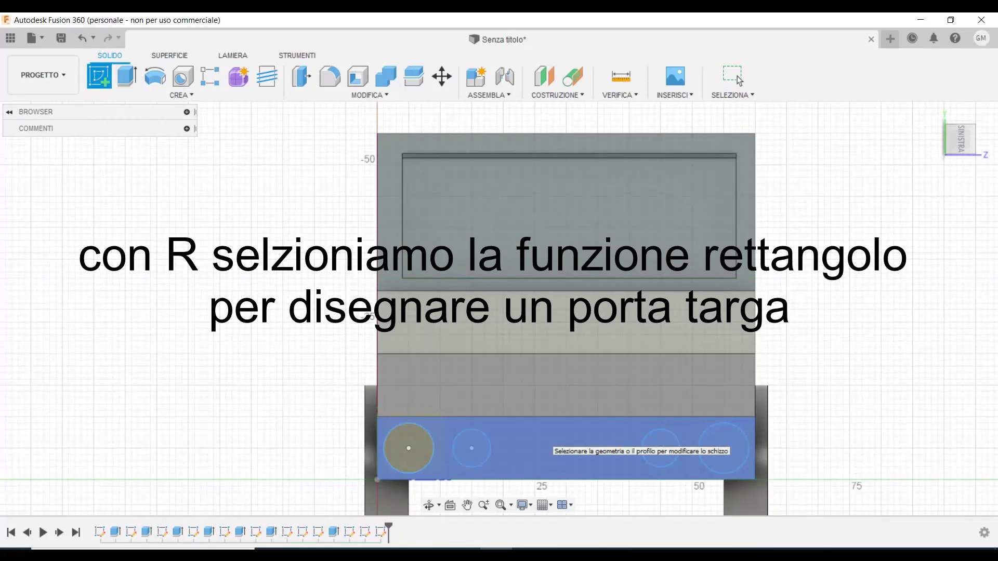
pyautogui.click(545, 442)
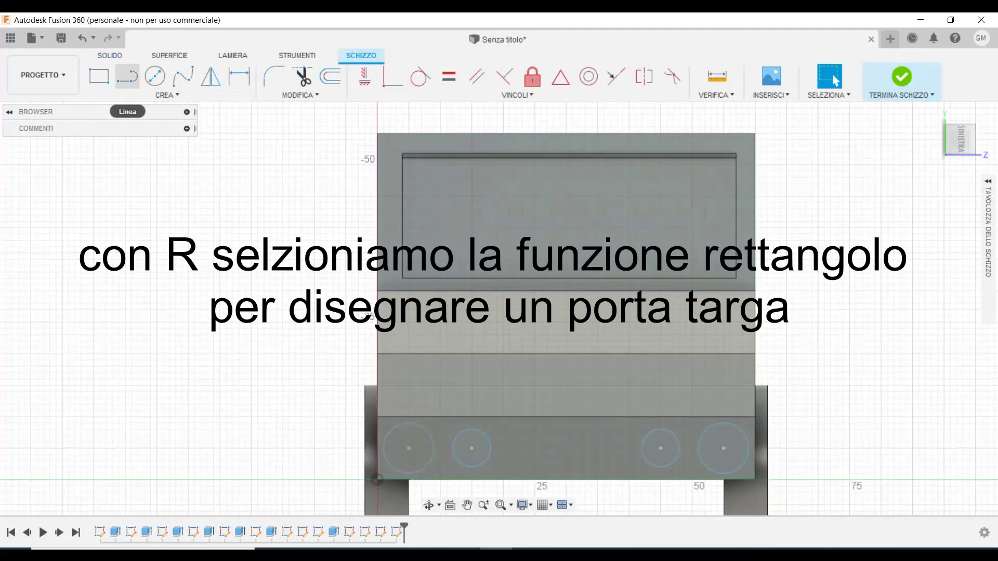
pyautogui.press('r')
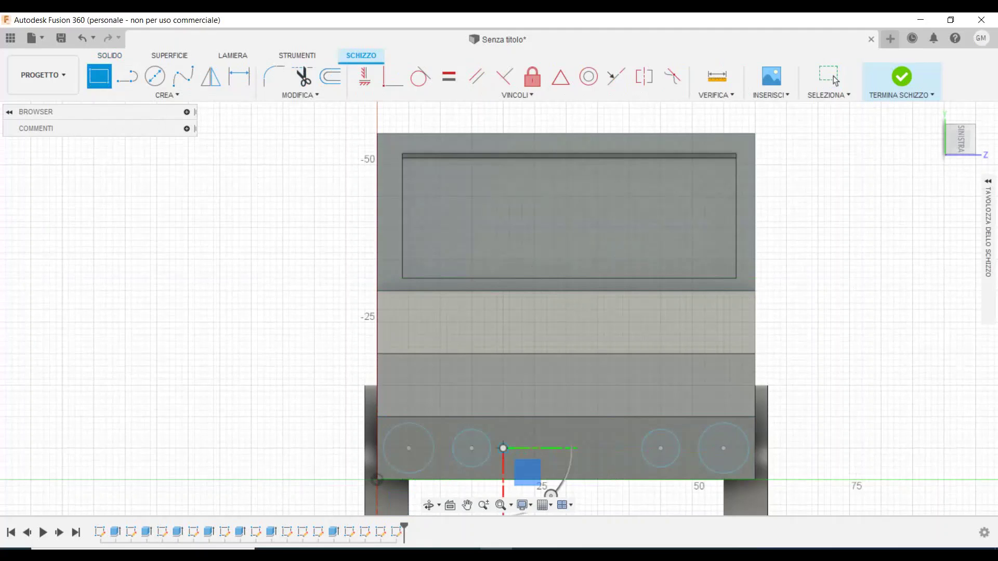
pyautogui.click(503, 448)
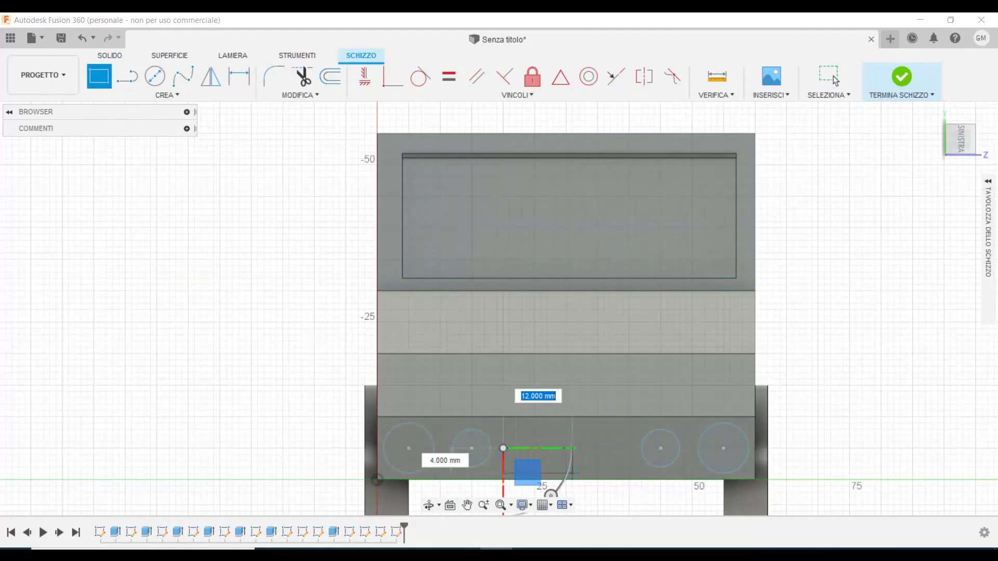
pyautogui.click(629, 466)
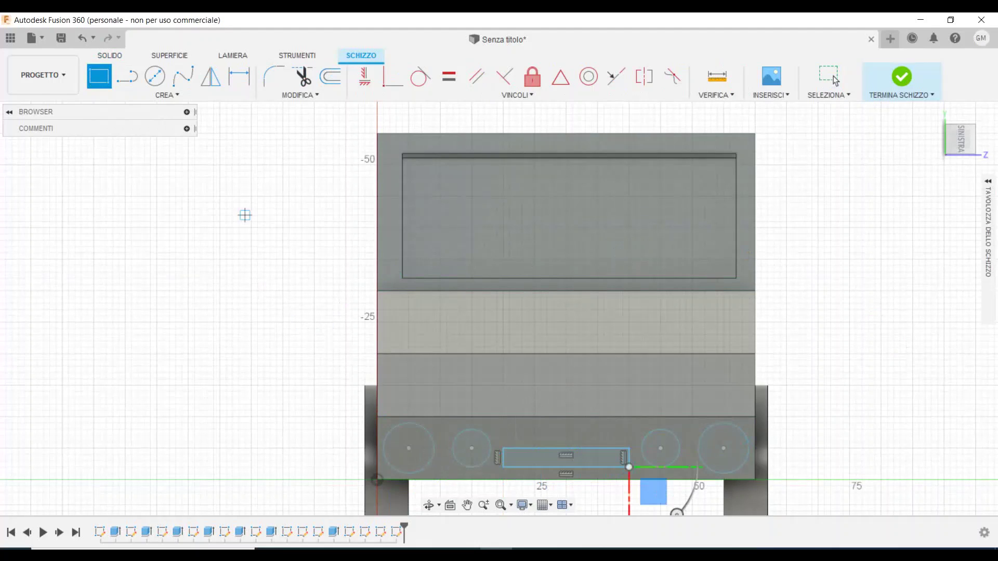
pyautogui.click(901, 77)
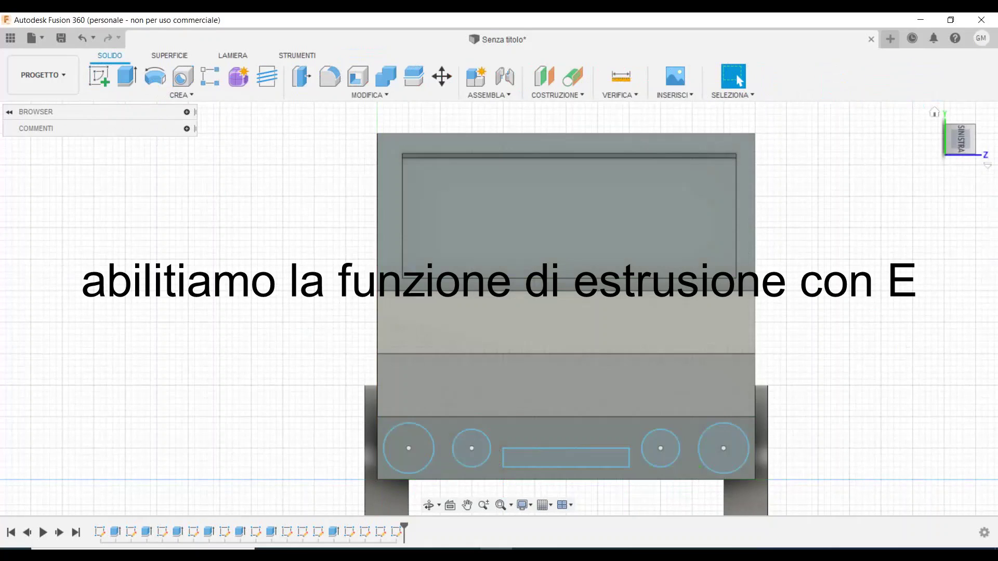
# Extrude all four light circles 2 mm outward as new bodies
pyautogui.press('e')
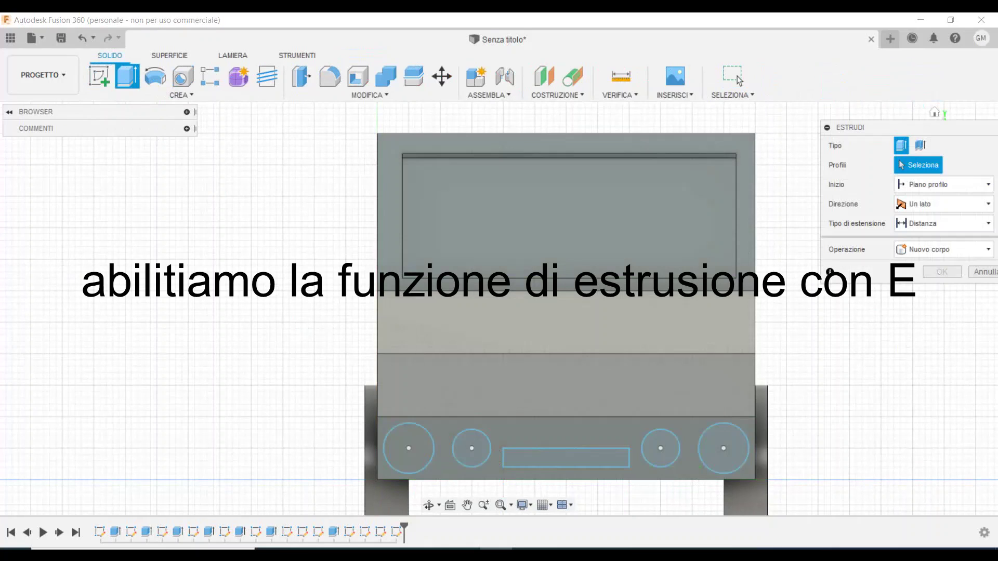
pyautogui.click(409, 448)
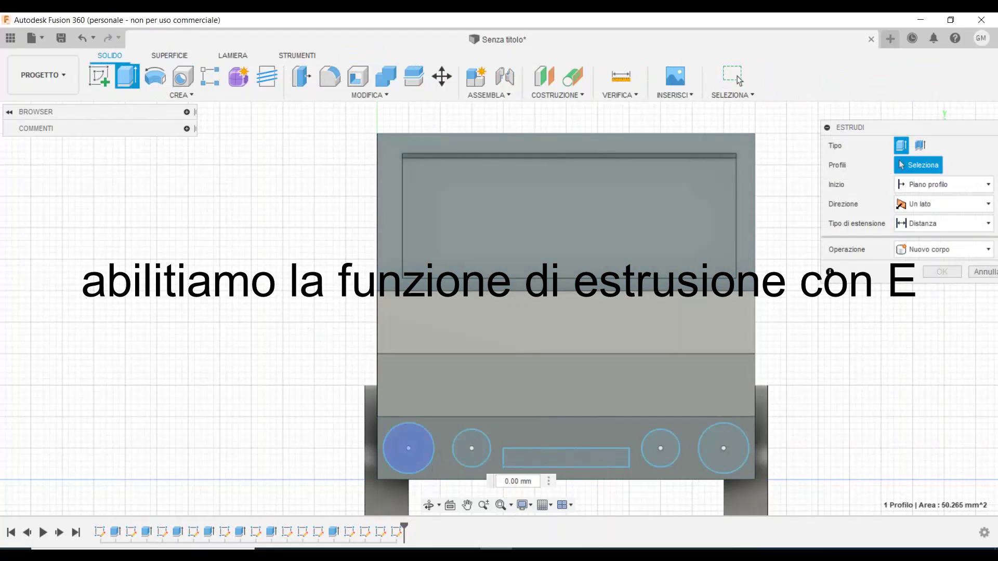
pyautogui.click(472, 448)
pyautogui.click(660, 448)
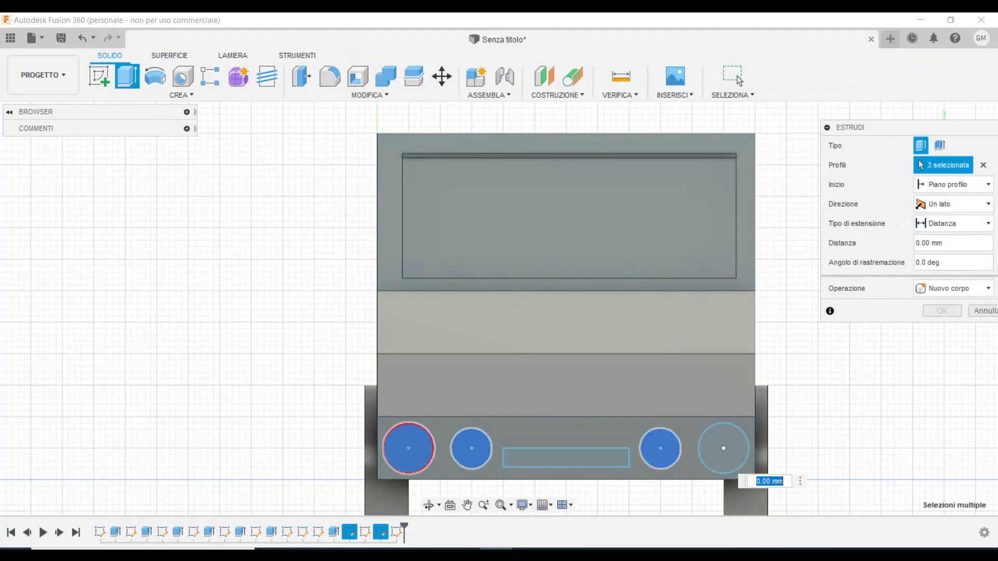
pyautogui.click(723, 448)
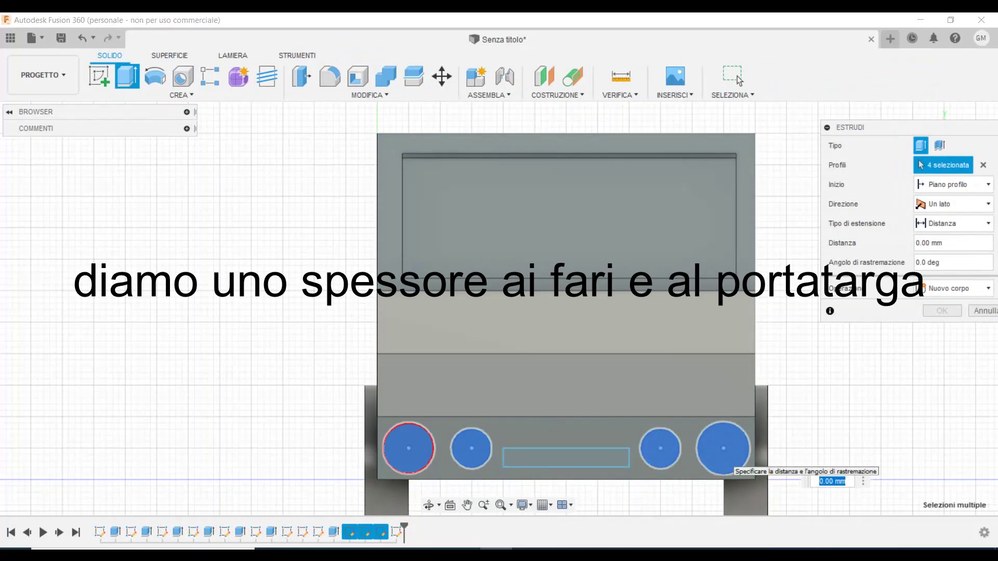
pyautogui.write('2mm')
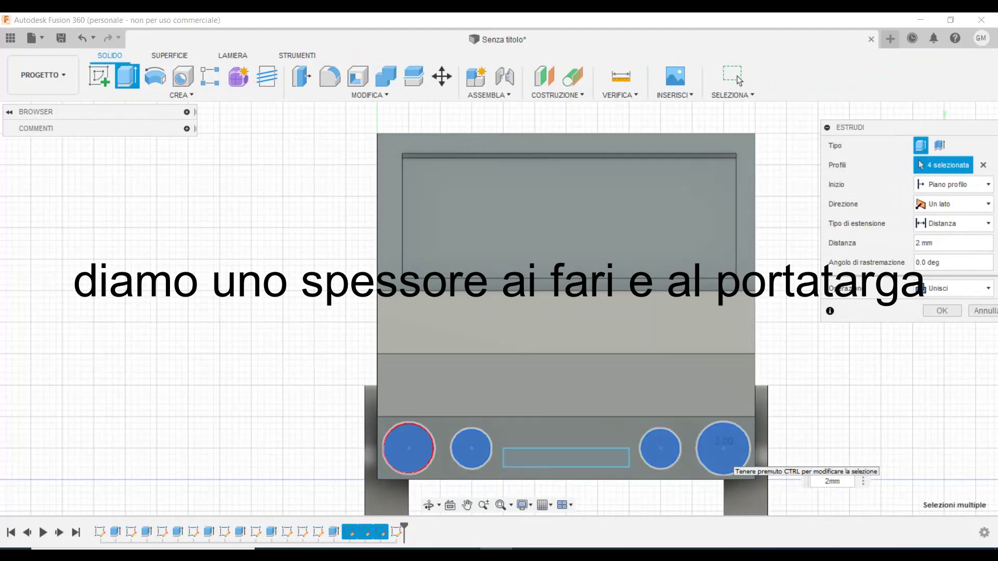
pyautogui.click(954, 289)
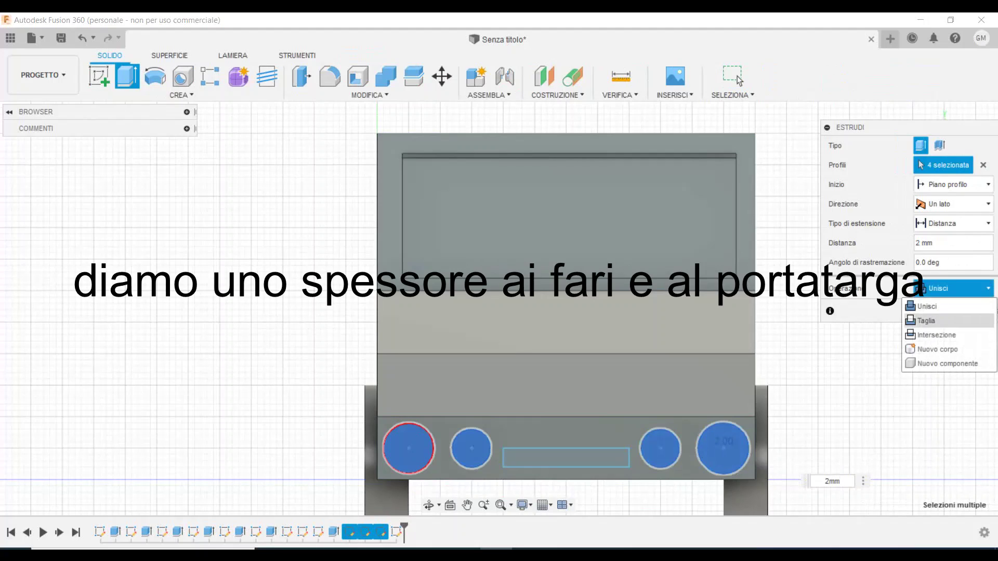
pyautogui.click(935, 349)
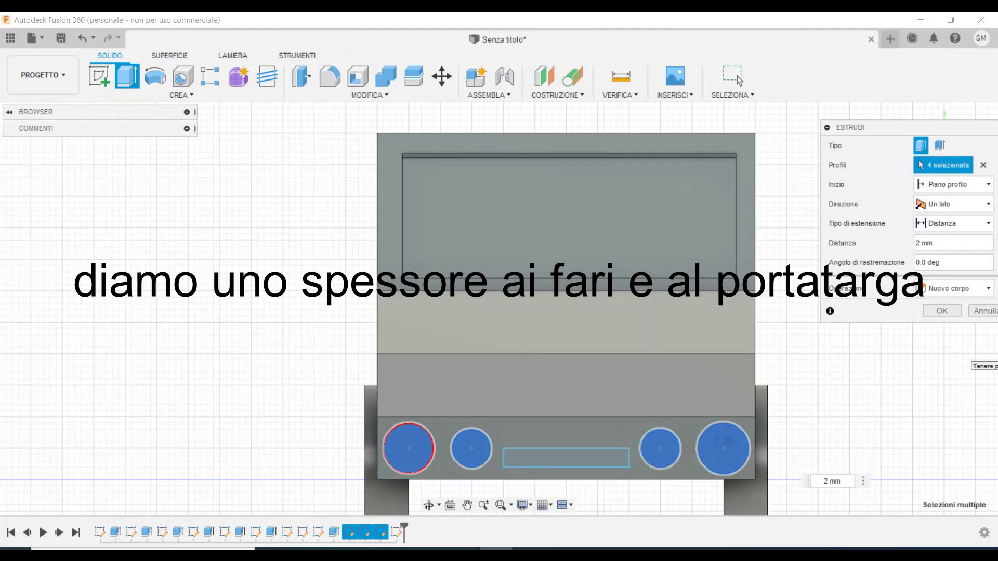
pyautogui.press('Return')
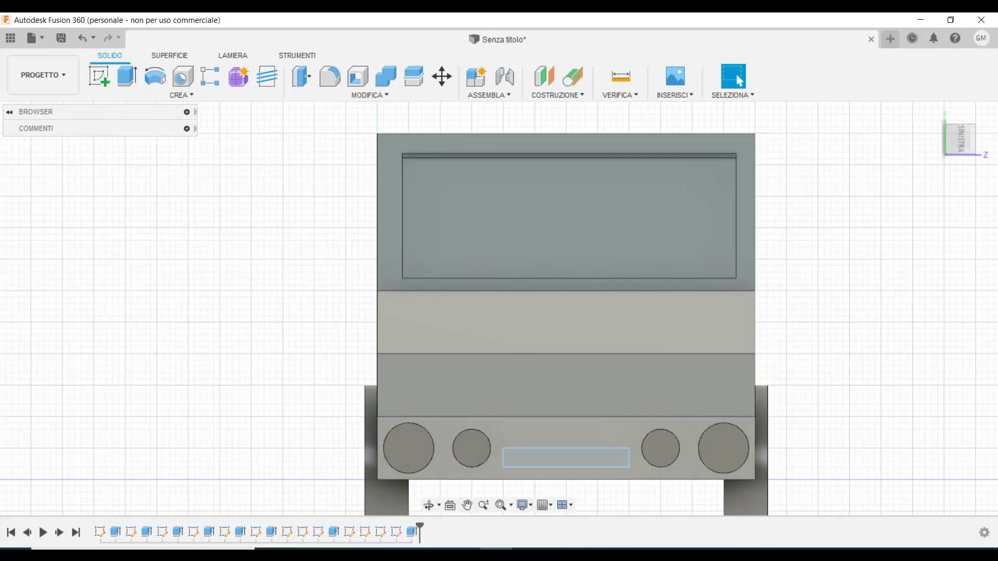
# Extrude the number plate rectangle outward from the front face
pyautogui.click(566, 458)
pyautogui.press('e')
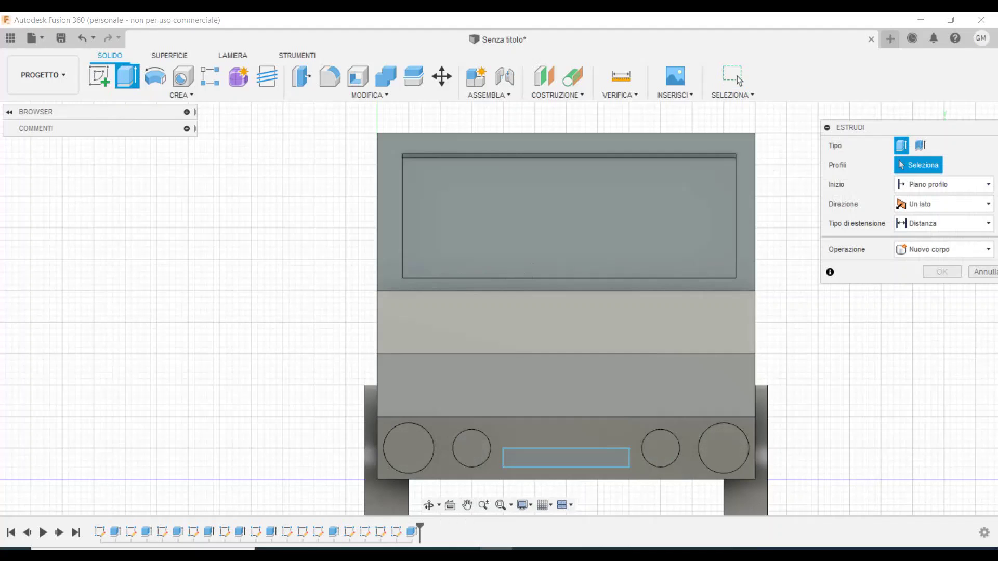
pyautogui.click(519, 460)
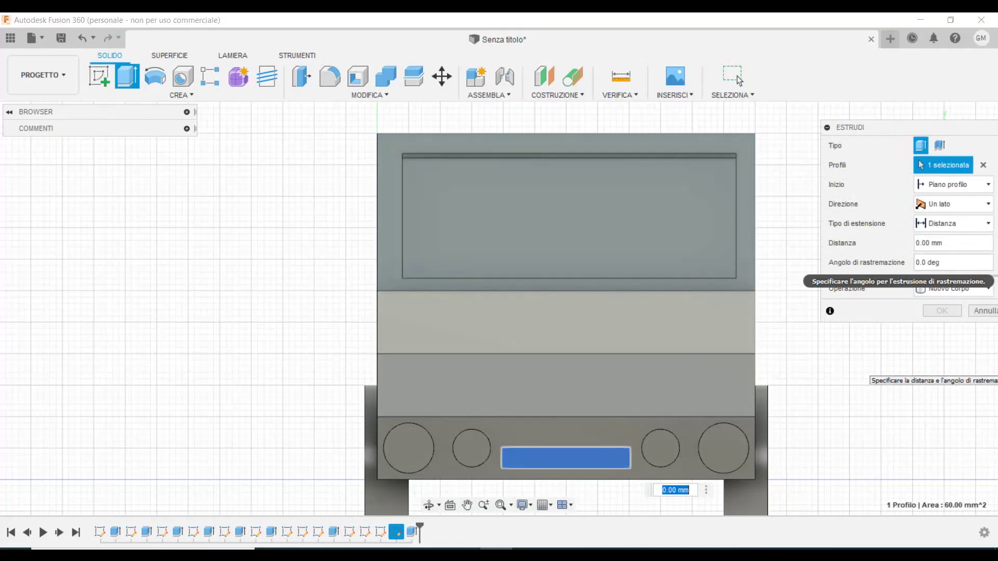
pyautogui.press('Escape')
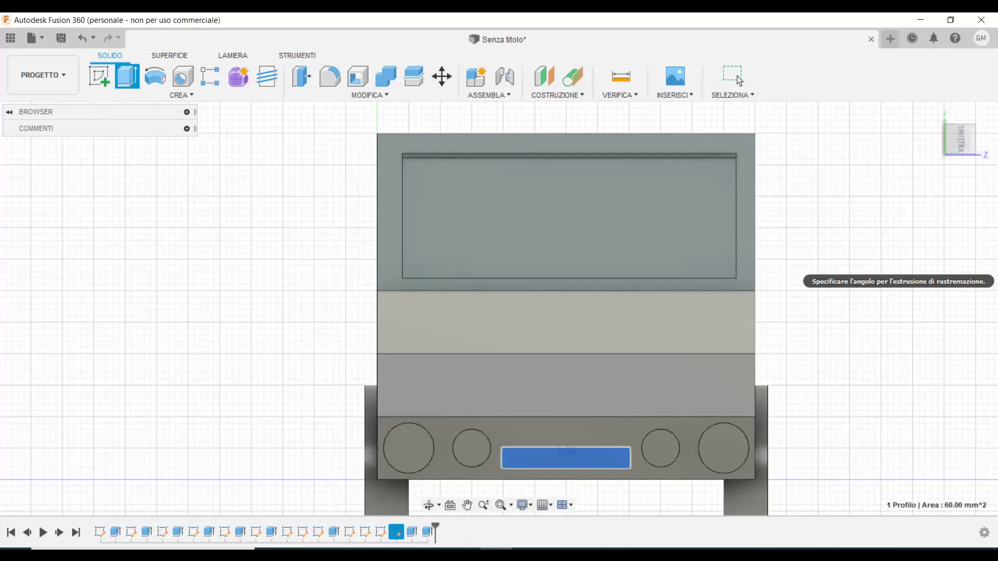
pyautogui.moveTo(981, 140)
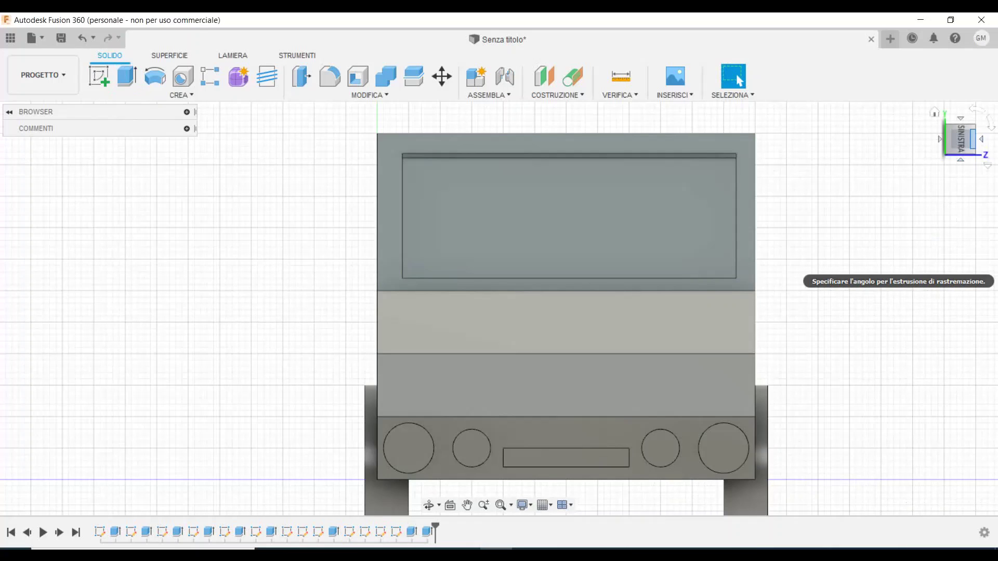
pyautogui.click(973, 139)
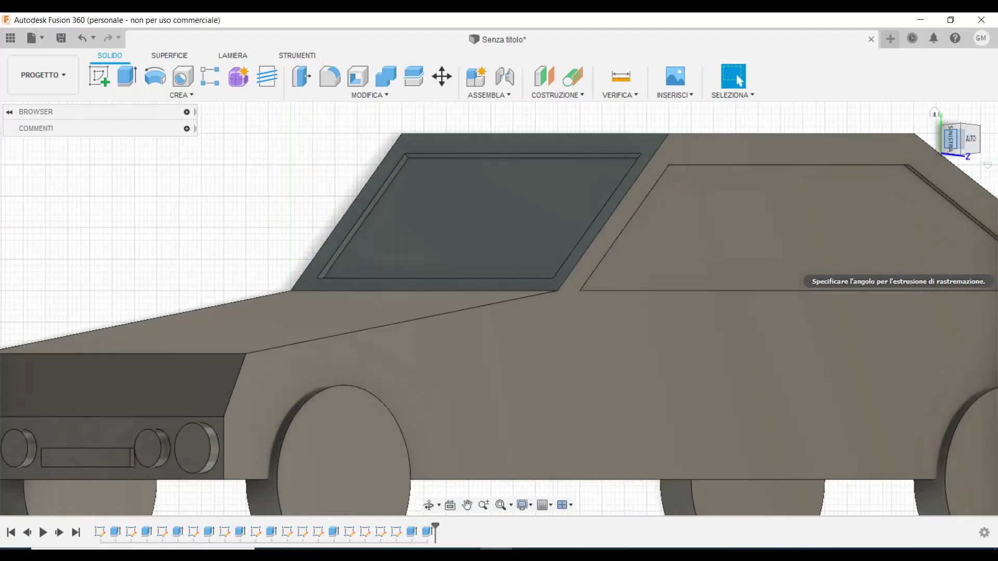
pyautogui.click(954, 138)
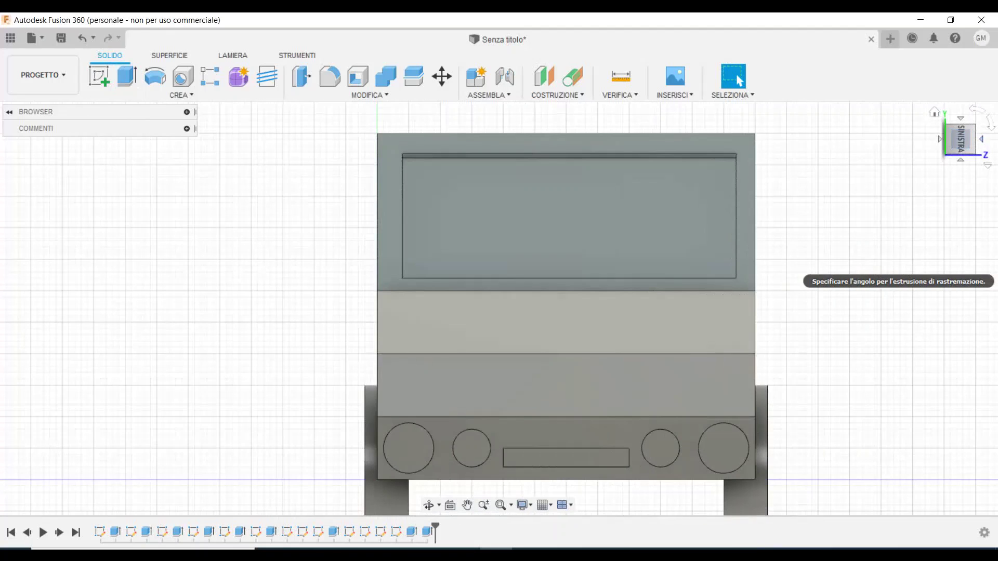
pyautogui.click(980, 139)
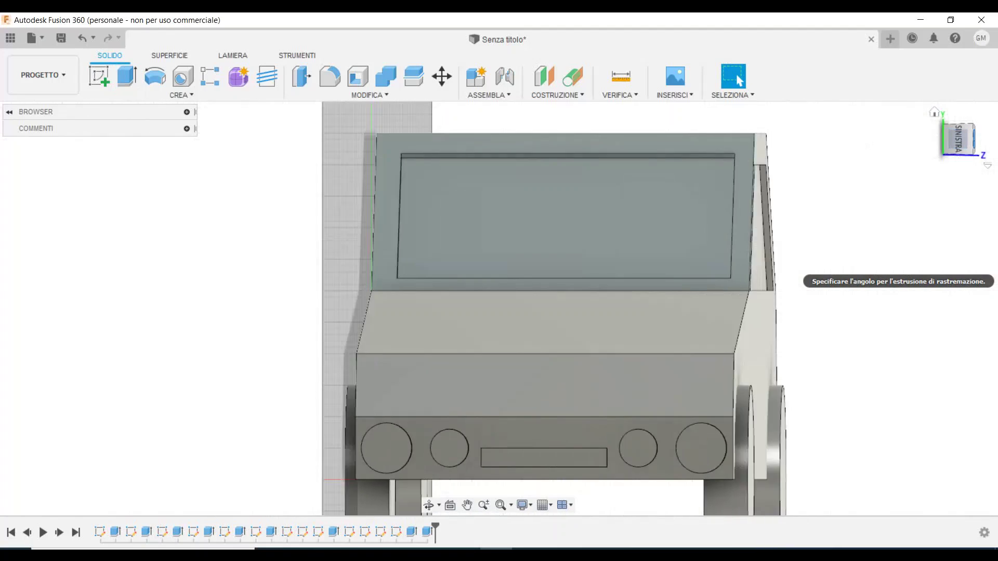
# Start a new sketch on the upper sloped face of the car's rear end, just below the rear window
pyautogui.click(980, 140)
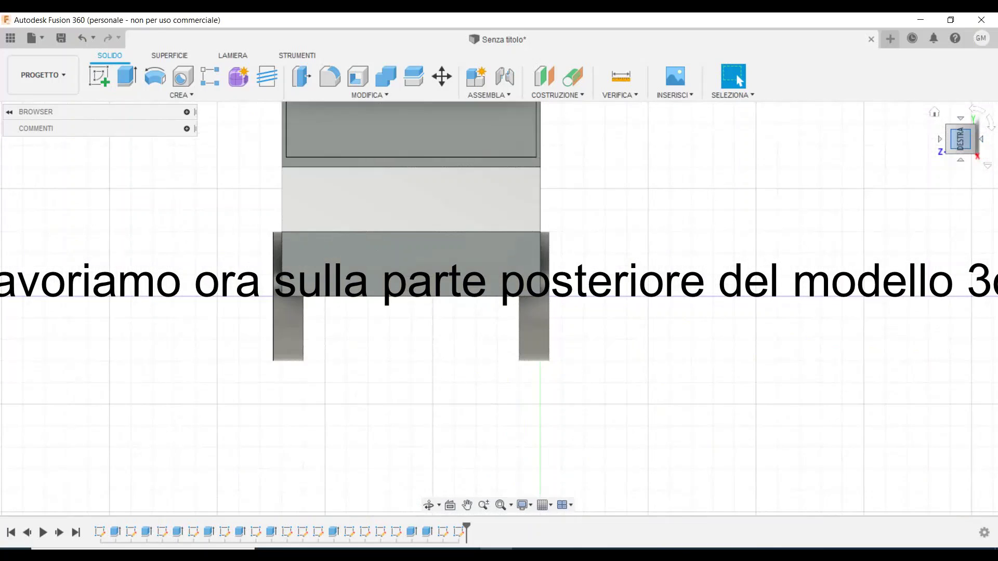
pyautogui.moveTo(960, 139); pyautogui.dragTo(960, 130)
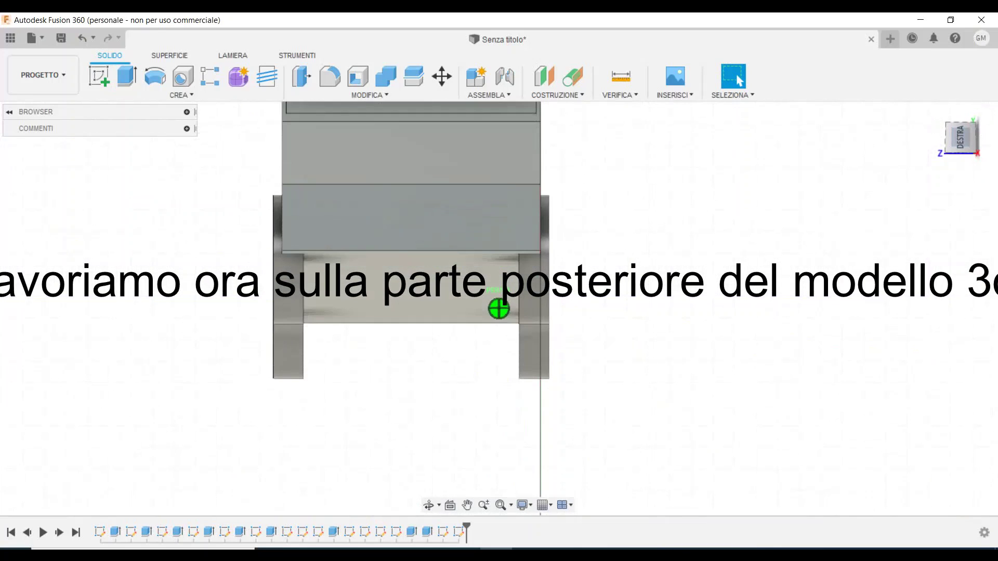
pyautogui.moveTo(960, 139)
pyautogui.mouseDown()
pyautogui.moveTo(961, 129)
pyautogui.moveTo(960, 138)
pyautogui.mouseUp()
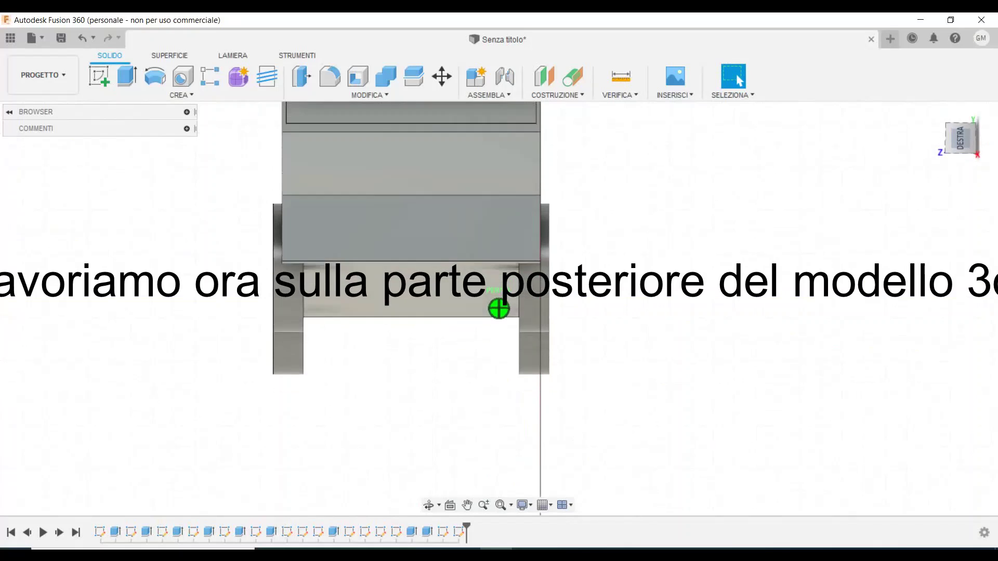
pyautogui.click(961, 139)
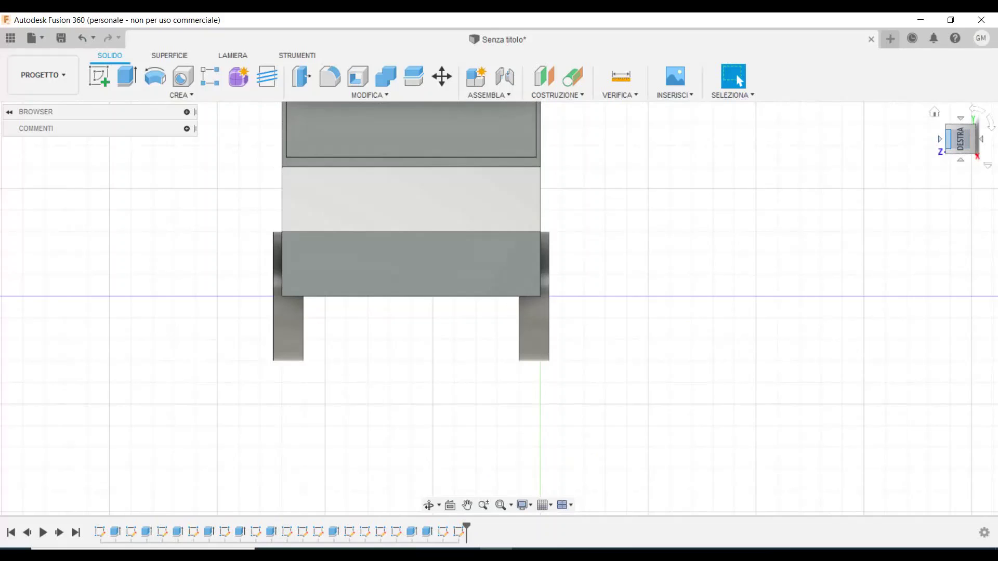
pyautogui.click(946, 140)
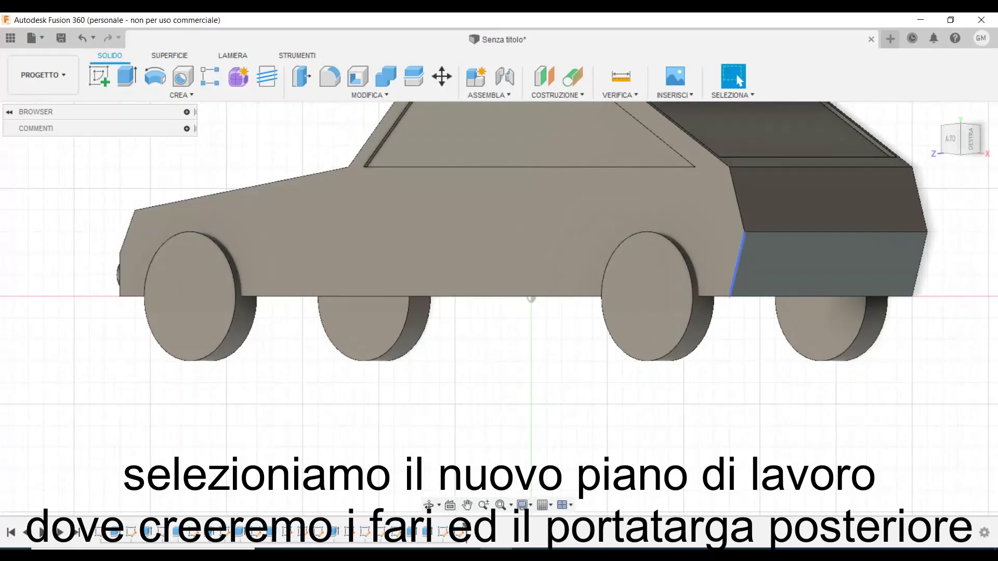
pyautogui.click(828, 200)
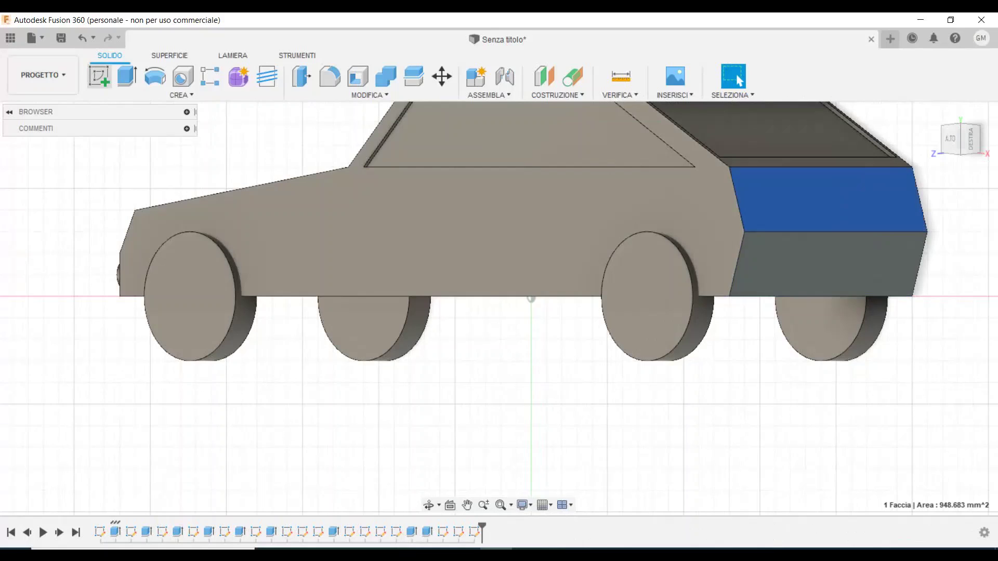
pyautogui.click(100, 78)
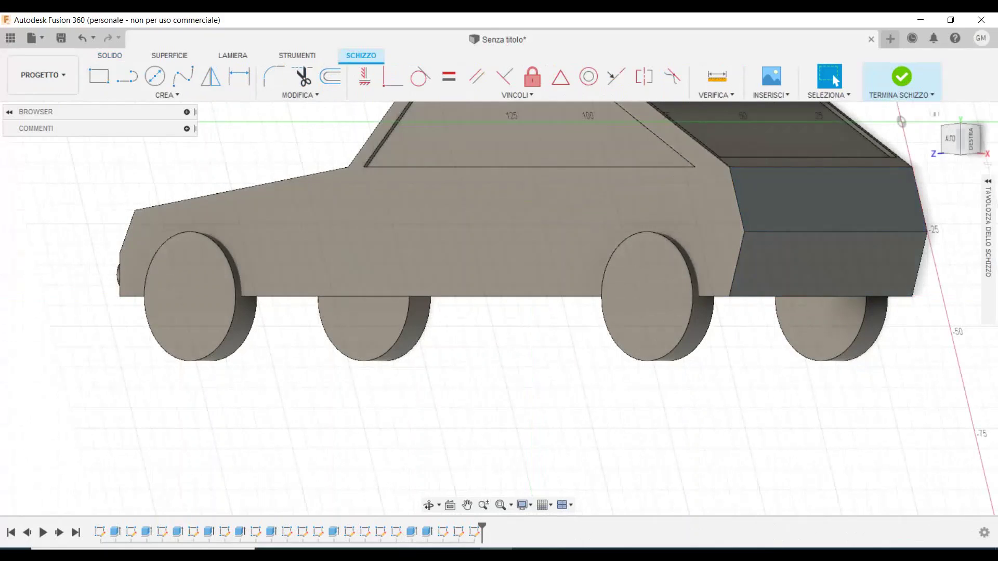
# Sketch an upright tail light rectangle 3 mm wide and 9 mm high near one side edge of the upper rear face, and finish the sketch
pyautogui.scroll(-2, 802, 131)
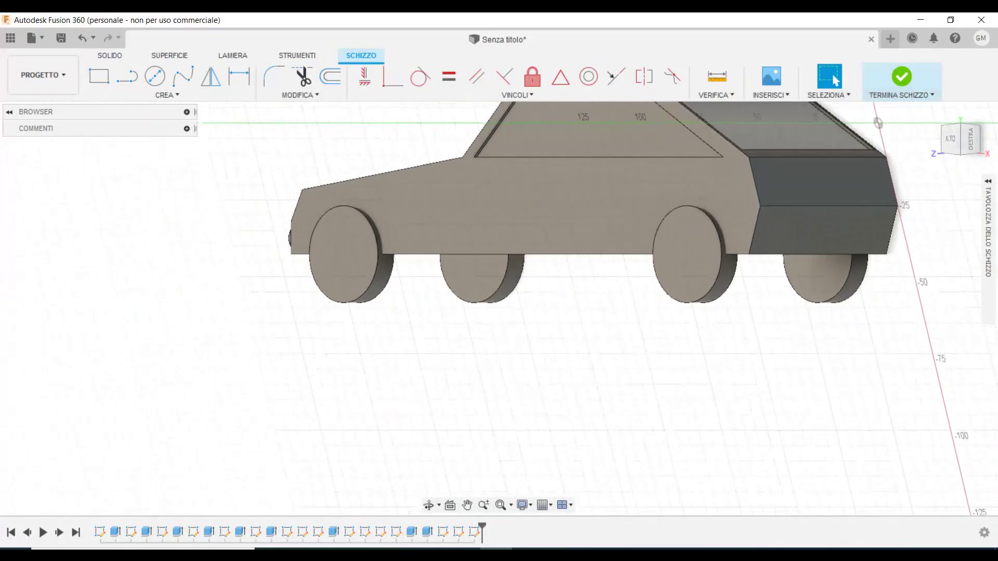
pyautogui.scroll(5, 804, 128)
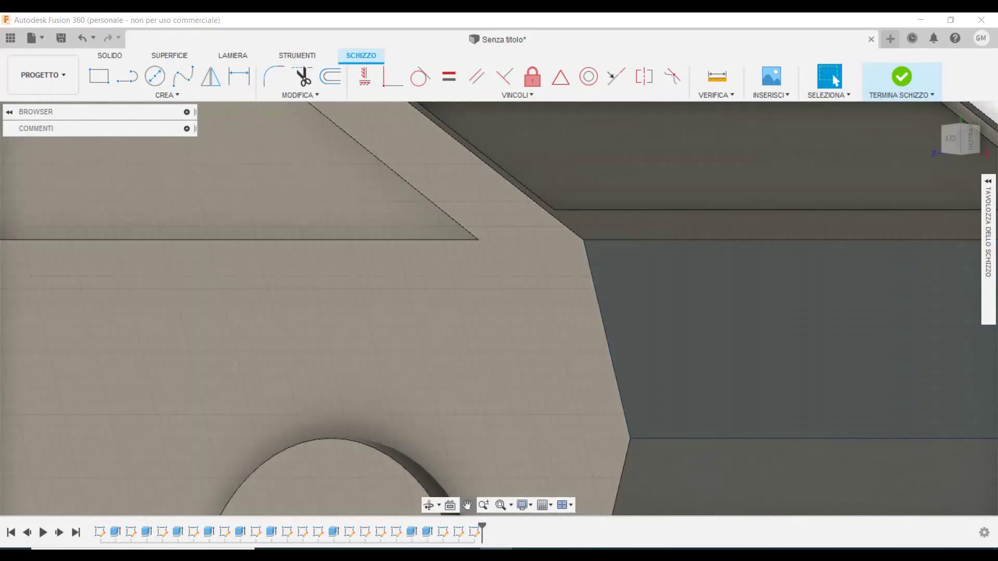
pyautogui.click(468, 505)
pyautogui.moveTo(571, 250); pyautogui.dragTo(367, 429)
pyautogui.moveTo(599, 308)
pyautogui.mouseDown(button='middle')
pyautogui.moveTo(554, 388)
pyautogui.moveTo(702, 379)
pyautogui.moveTo(690, 214)
pyautogui.mouseUp(button='middle')
pyautogui.moveTo(675, 291); pyautogui.dragTo(612, 163, button='middle')
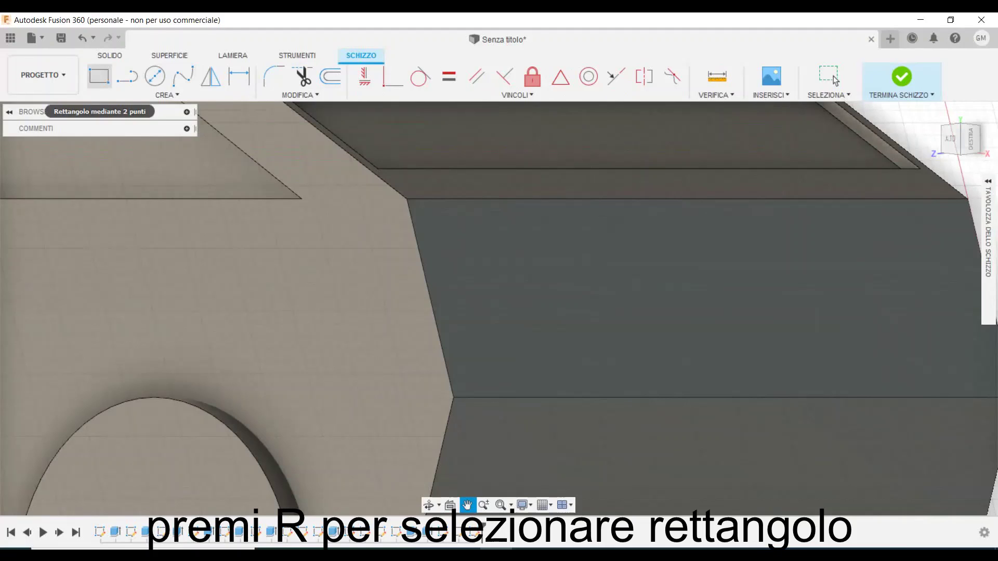
pyautogui.press('r')
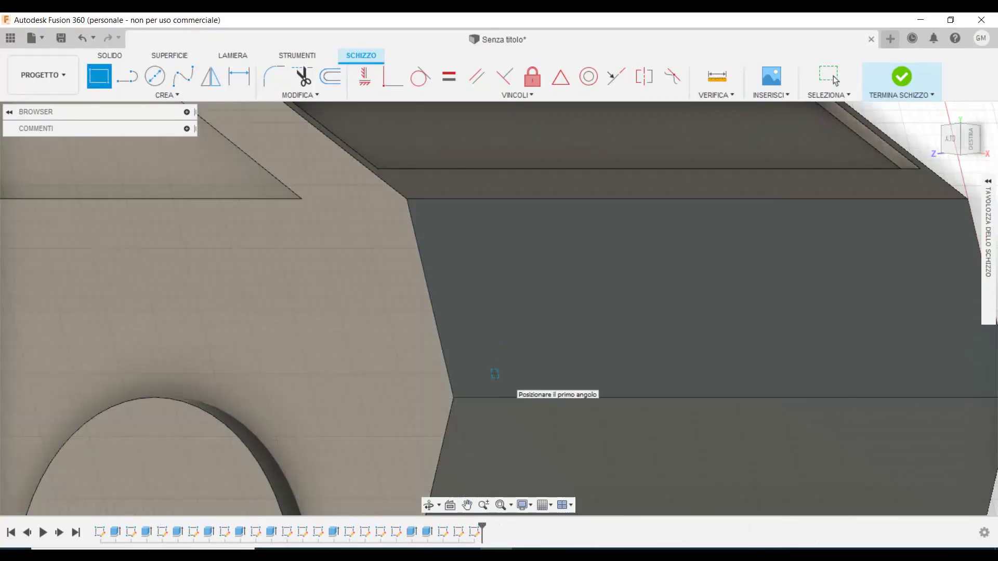
pyautogui.click(494, 374)
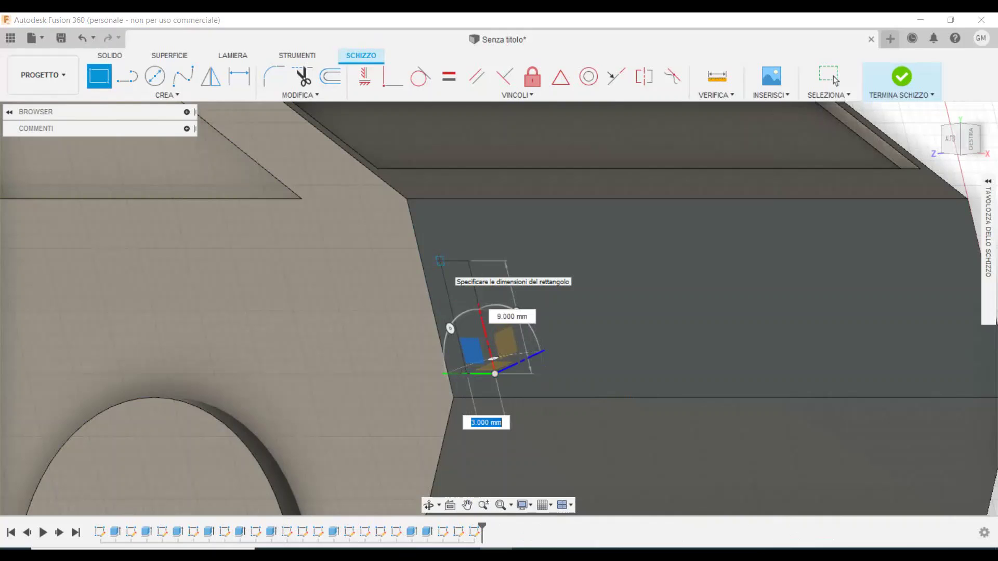
pyautogui.click(439, 260)
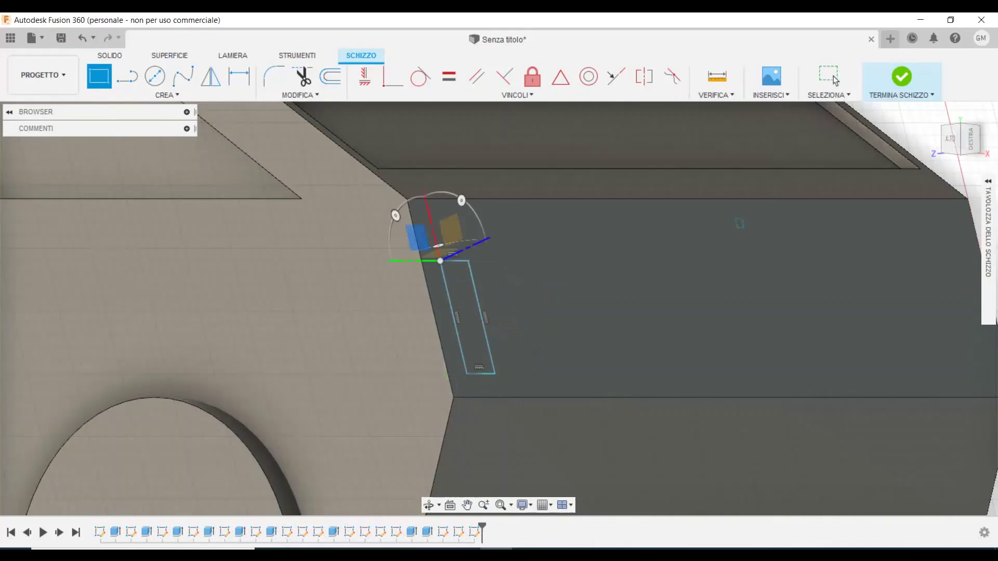
pyautogui.click(902, 77)
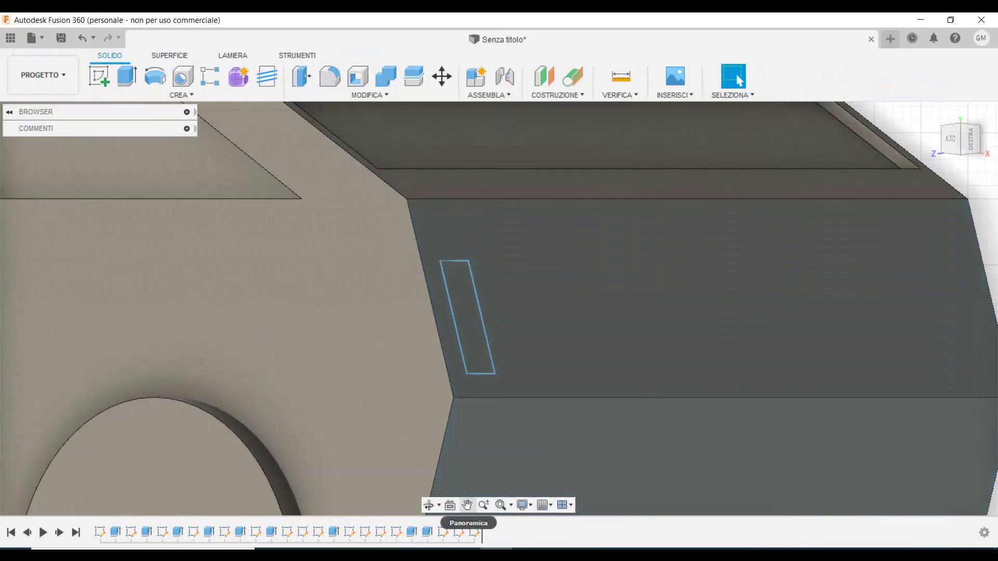
# In a new sketch on the same rear face, draw a matching tail light rectangle at the same height near the opposite side edge, and finish it
pyautogui.click(467, 505)
pyautogui.moveTo(624, 312); pyautogui.dragTo(247, 296, button='middle')
pyautogui.click(99, 76)
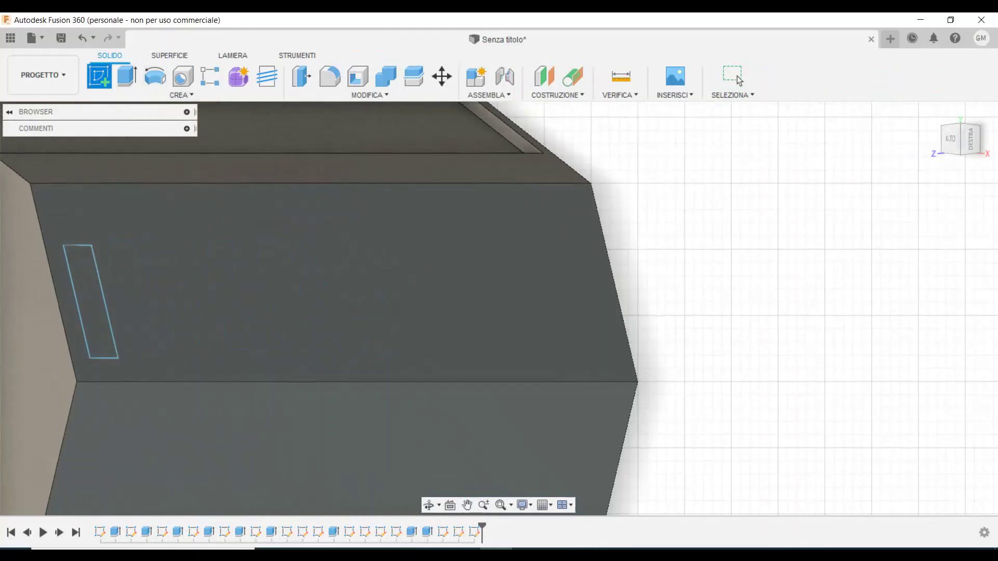
pyautogui.click(250, 250)
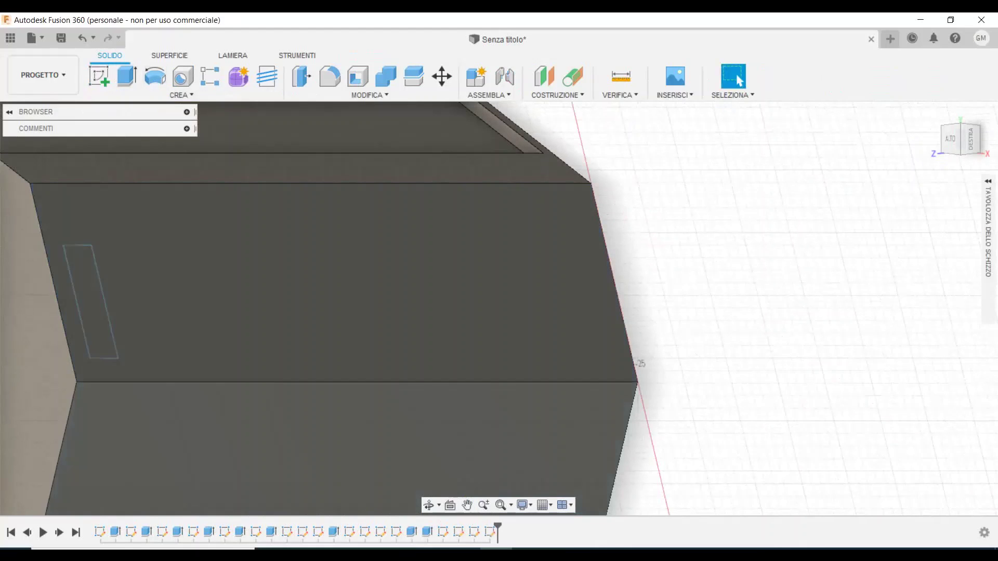
pyautogui.click(99, 77)
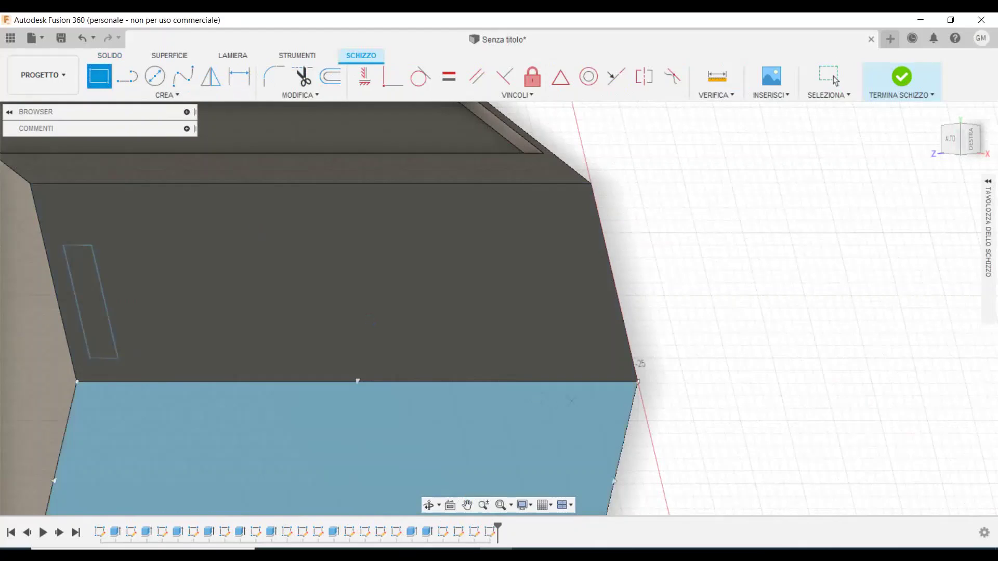
pyautogui.click(613, 357)
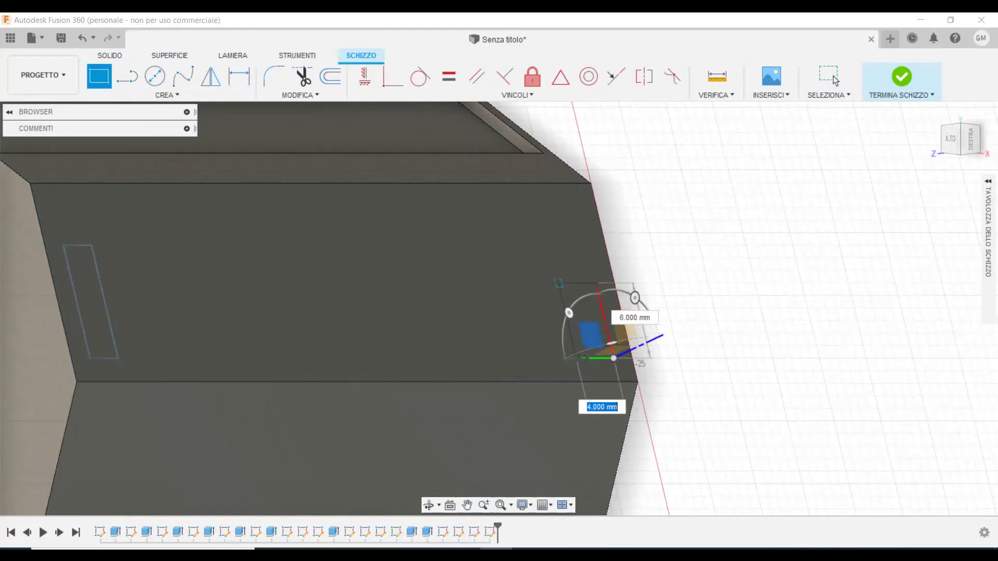
pyautogui.click(558, 245)
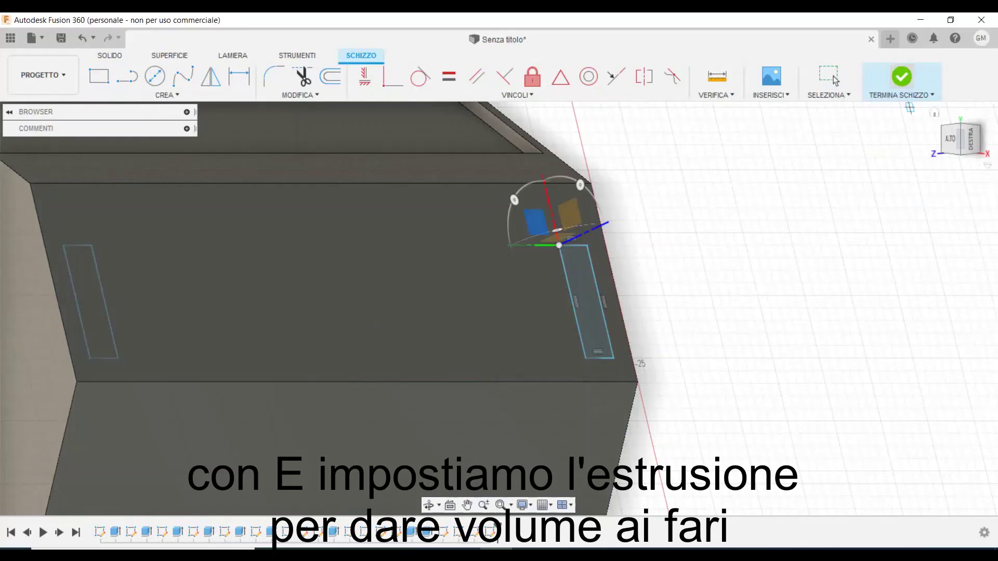
pyautogui.click(901, 78)
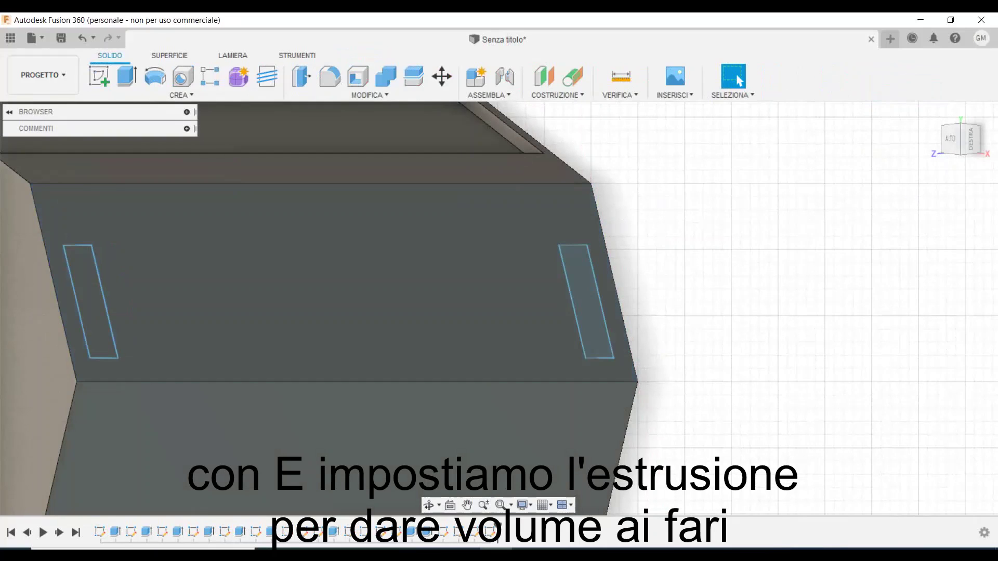
# Extrude both tail light rectangles 1 mm outward from the rear face as new bodies
pyautogui.press('e')
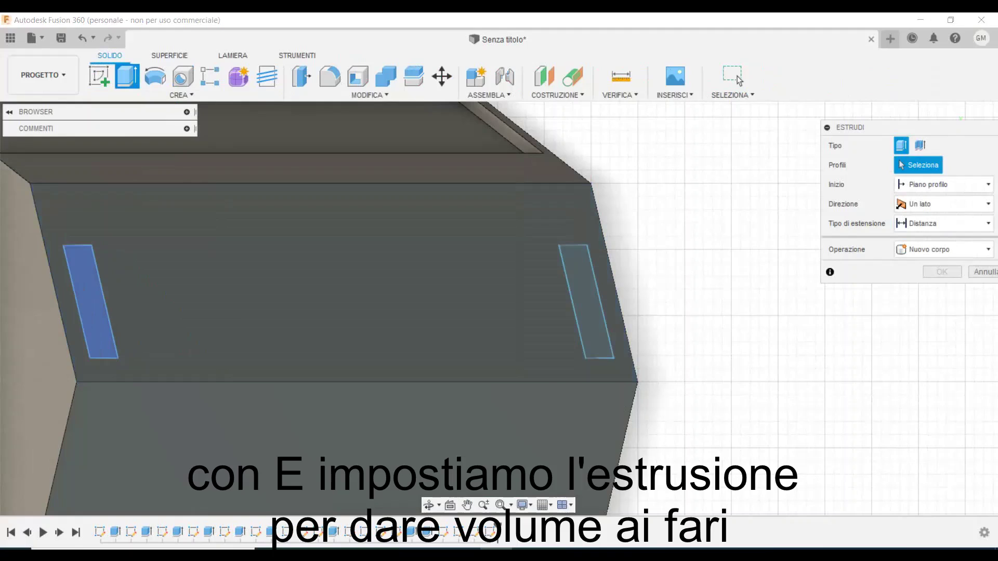
pyautogui.click(99, 297)
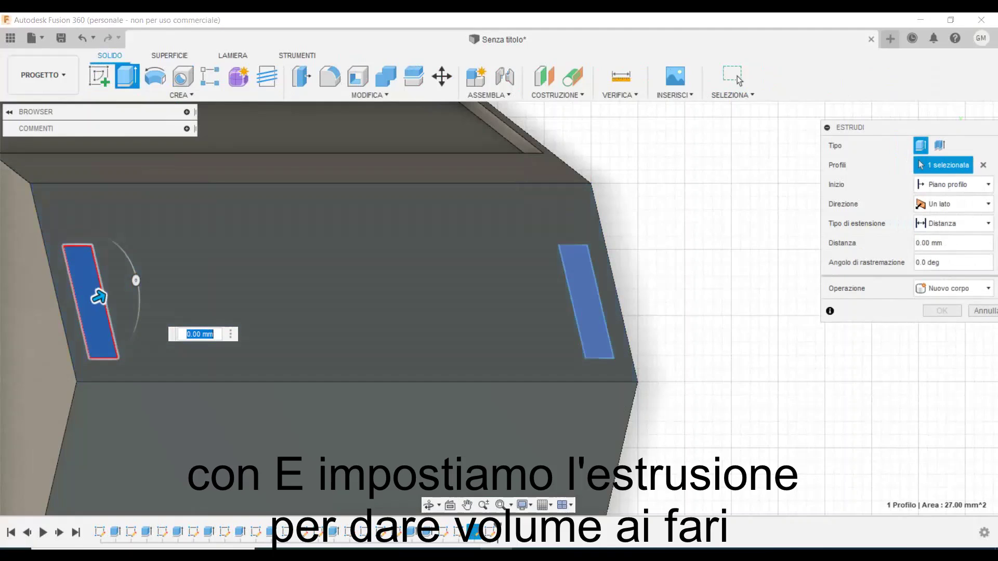
pyautogui.click(586, 301)
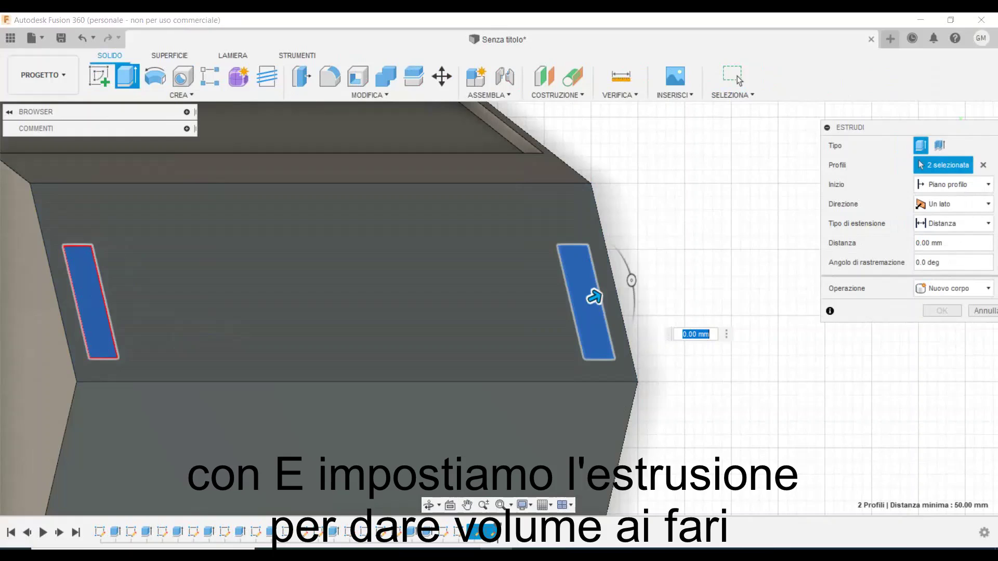
pyautogui.click(686, 334)
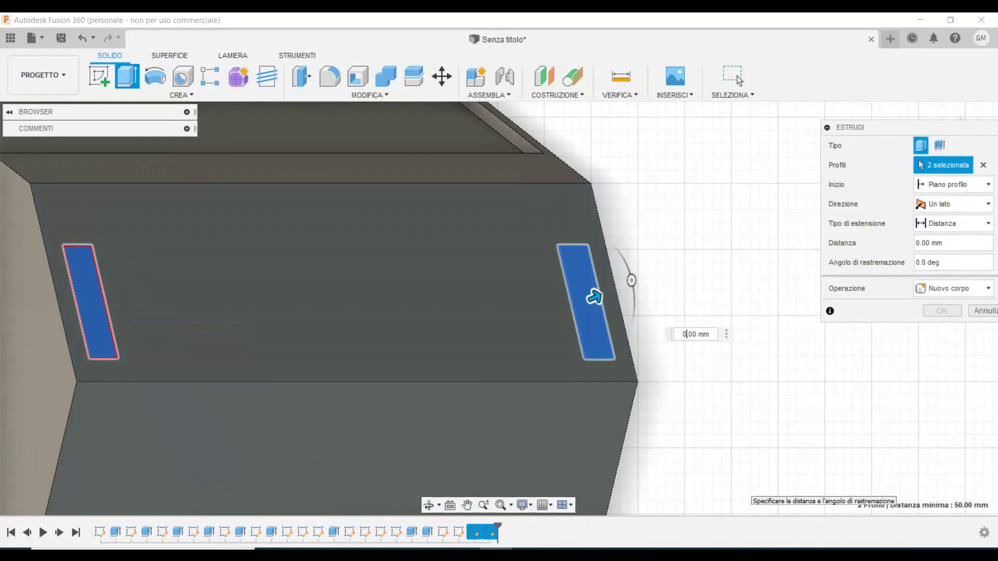
pyautogui.press('BackSpace')
pyautogui.write('1')
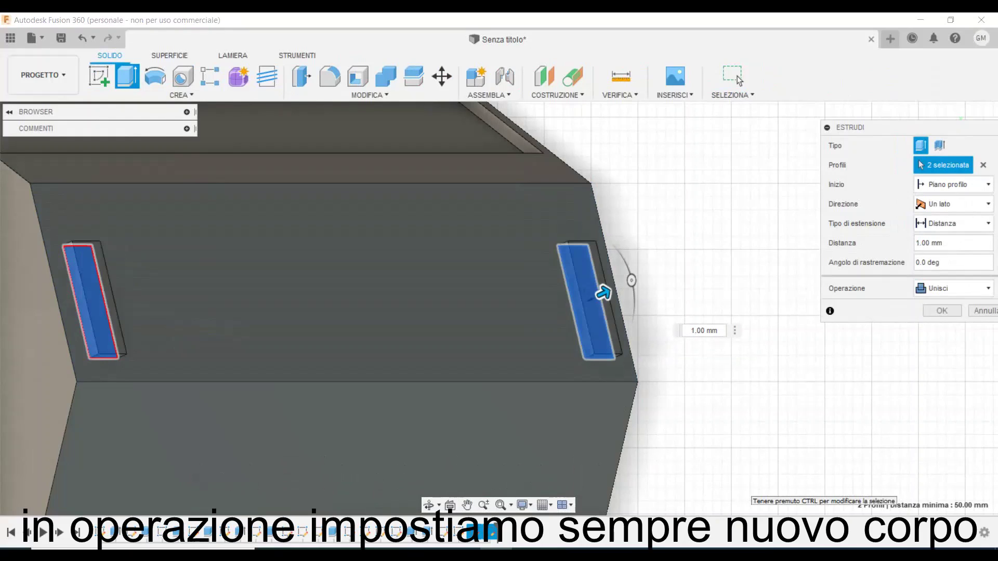
pyautogui.click(954, 288)
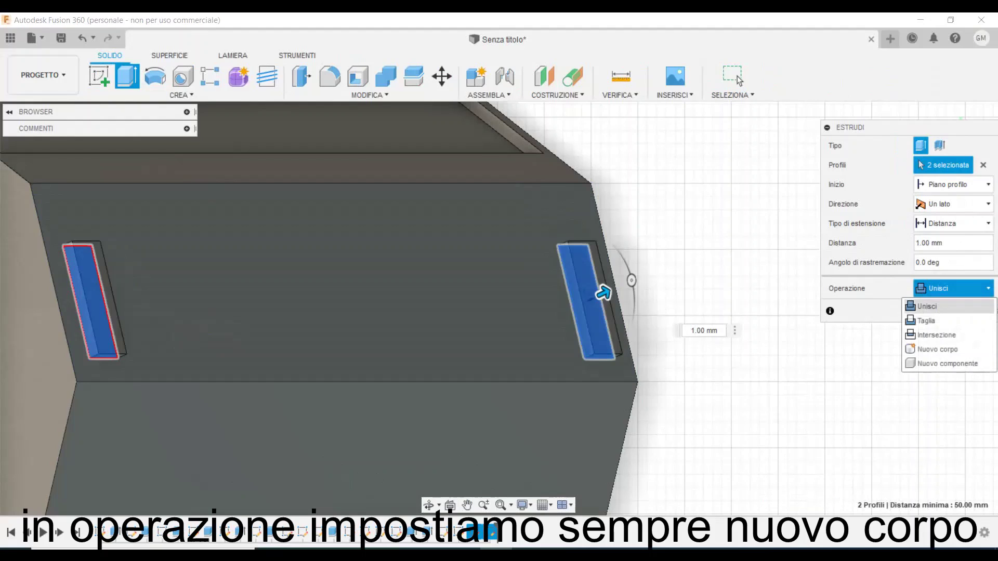
pyautogui.click(930, 348)
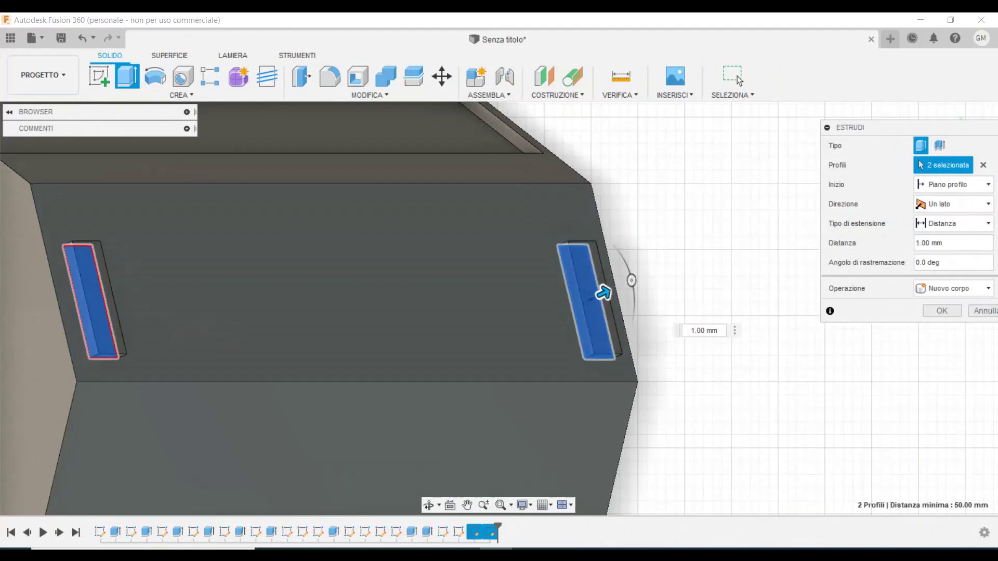
pyautogui.press('Return')
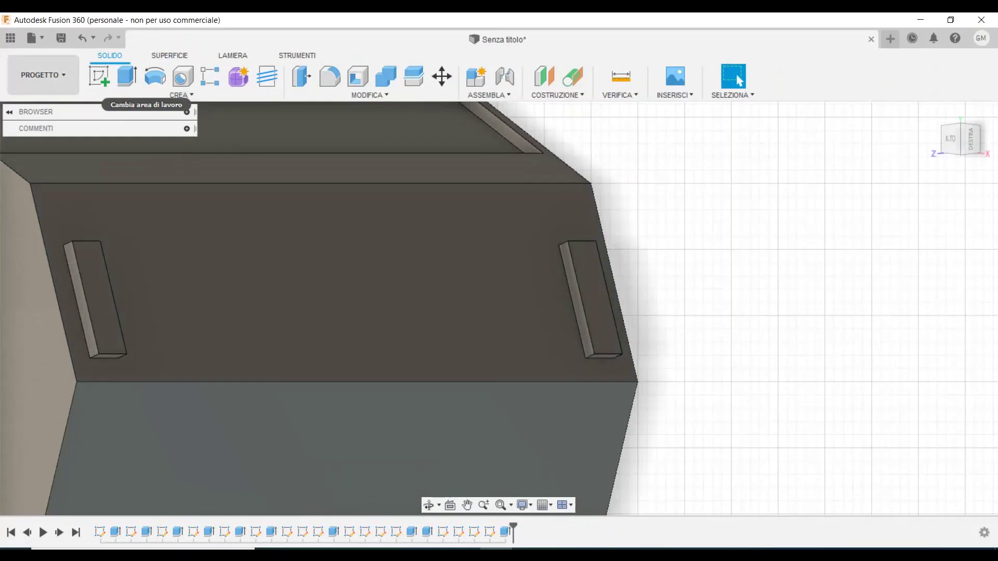
# In a new sketch on the upper rear face, draw a number plate rectangle about 16 mm by 4.5 mm midway between the tail lights
pyautogui.click(99, 76)
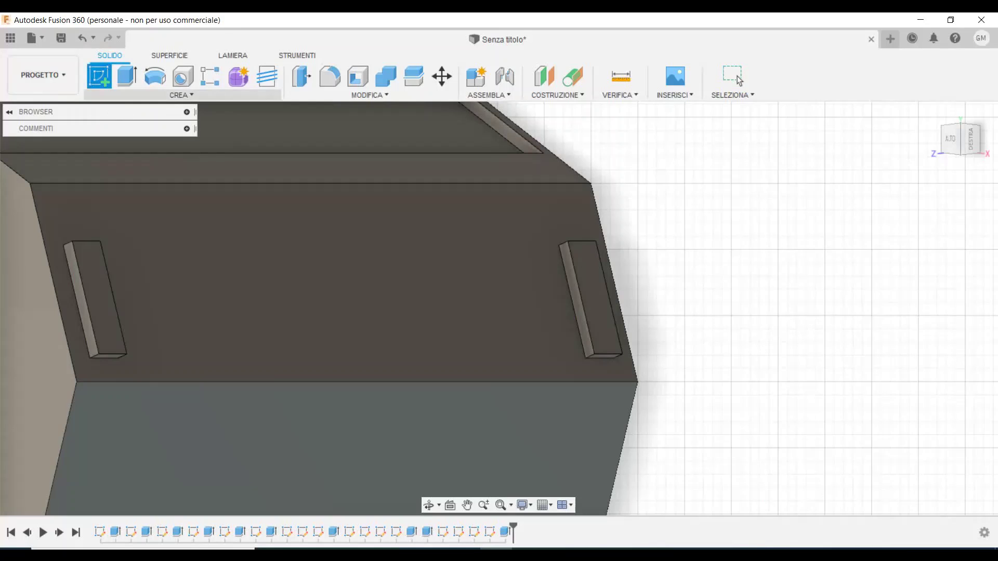
pyautogui.click(322, 275)
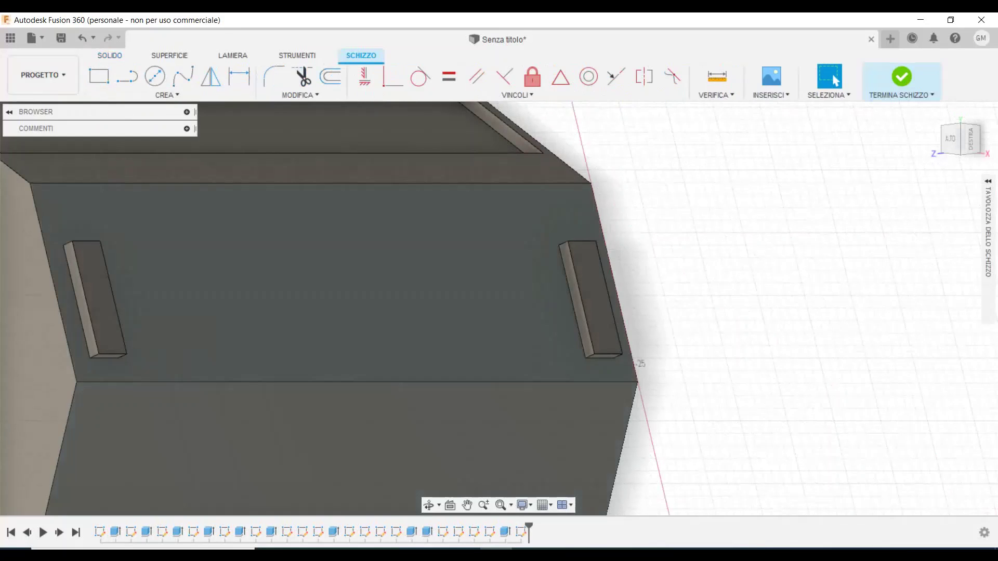
pyautogui.click(99, 77)
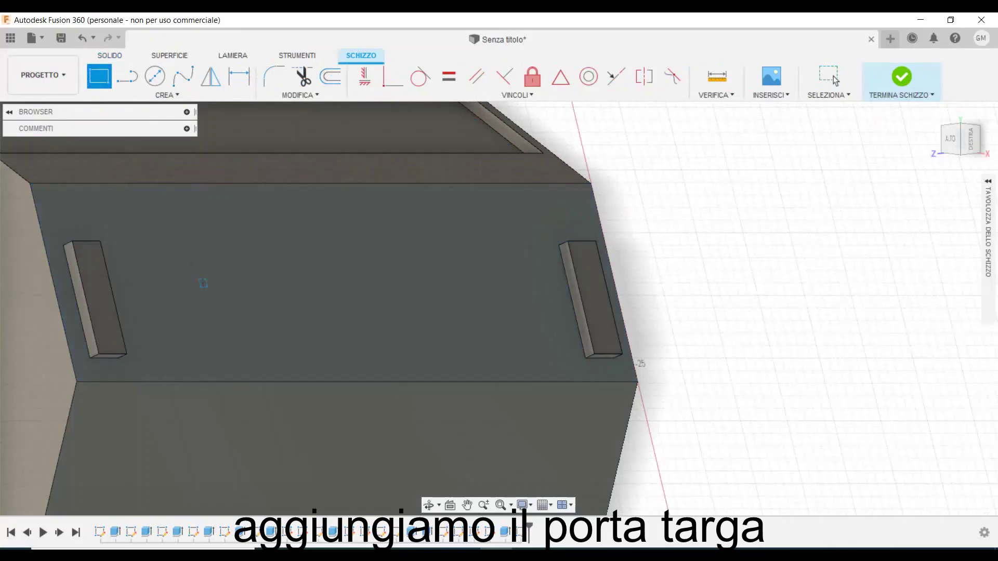
pyautogui.click(290, 295)
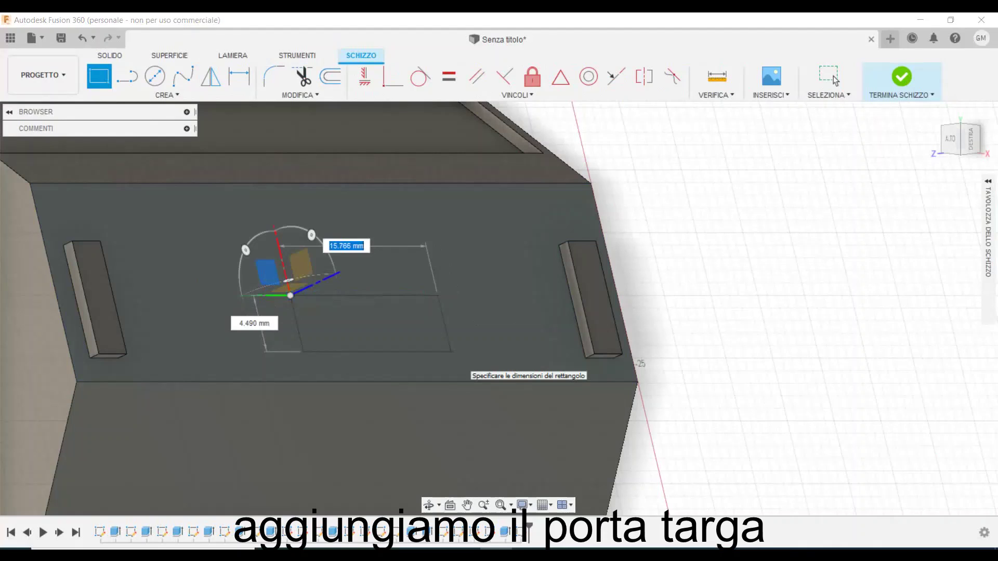
pyautogui.click(450, 352)
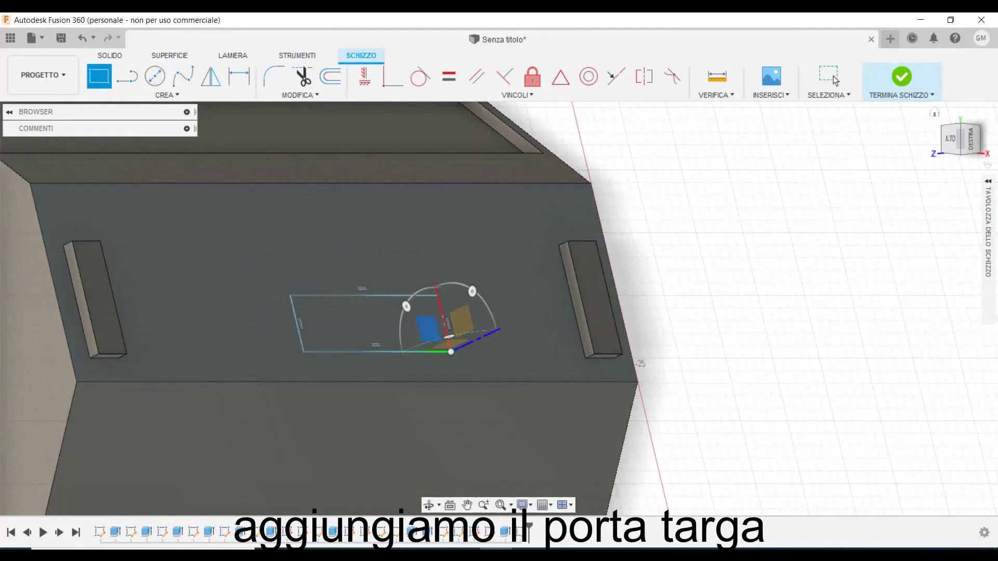
pyautogui.click(950, 139)
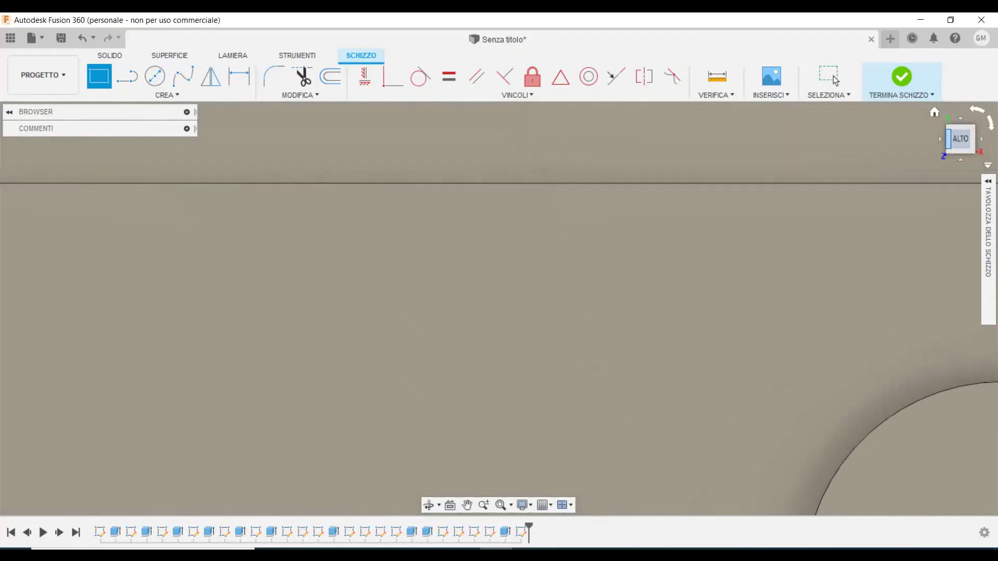
pyautogui.click(981, 139)
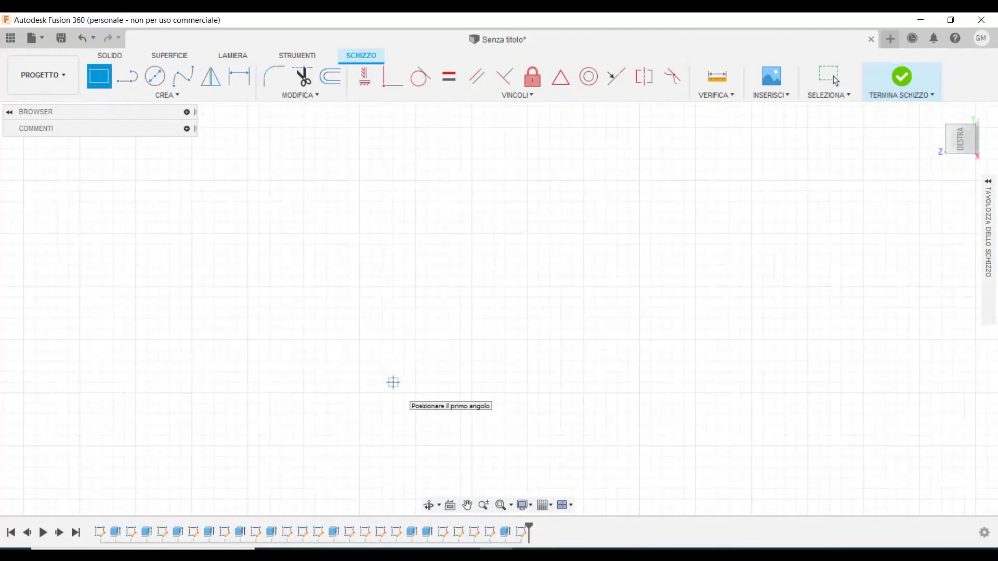
# Move all four lines of the number plate rectangle 3 mm sideways to centre it between the tail lights
pyautogui.scroll(-7, 389, 383)
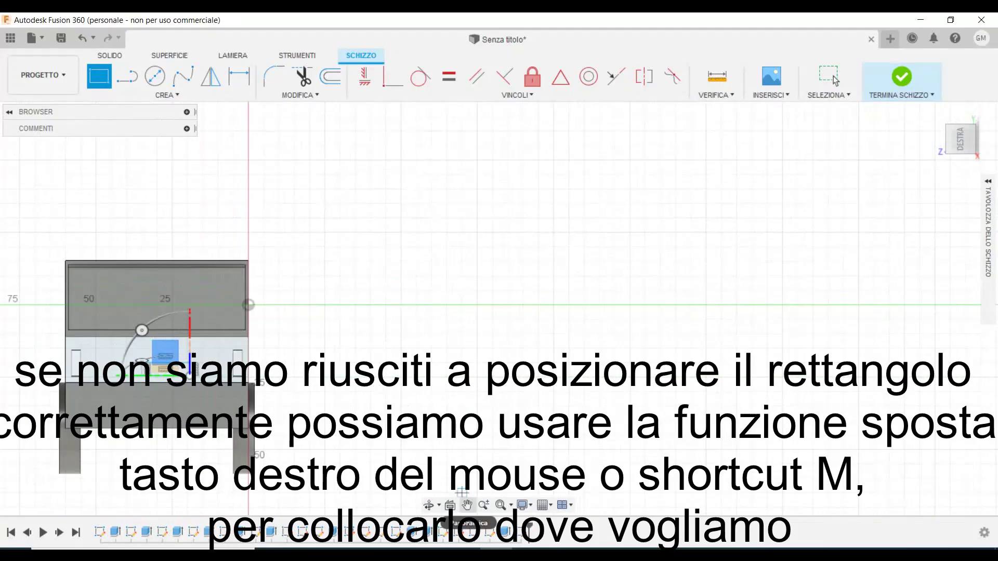
pyautogui.click(465, 502)
pyautogui.moveTo(462, 491)
pyautogui.mouseDown()
pyautogui.moveTo(749, 471)
pyautogui.moveTo(920, 475)
pyautogui.moveTo(803, 453)
pyautogui.moveTo(767, 421)
pyautogui.mouseUp()
pyautogui.scroll(10, 459, 293)
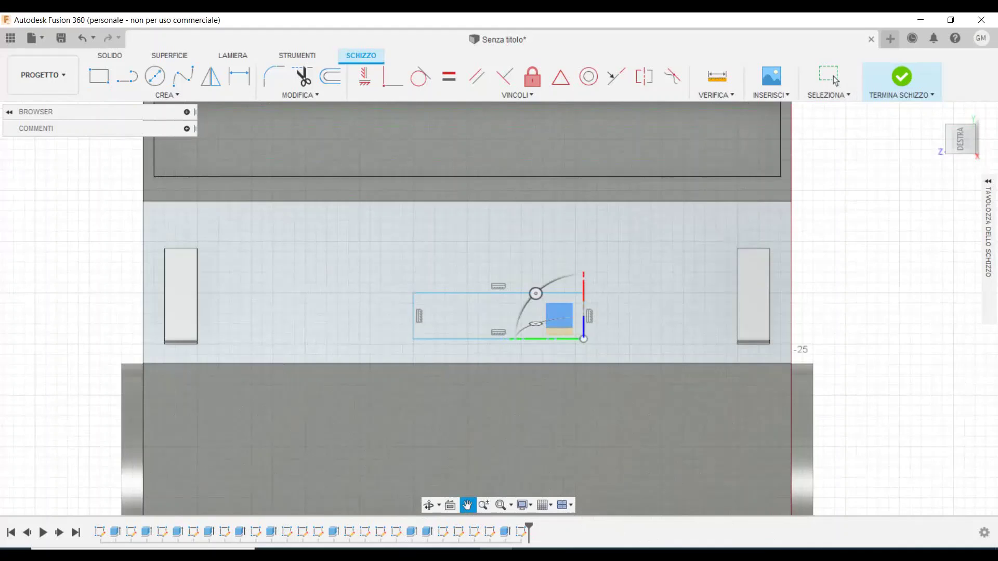
pyautogui.rightClick(420, 316)
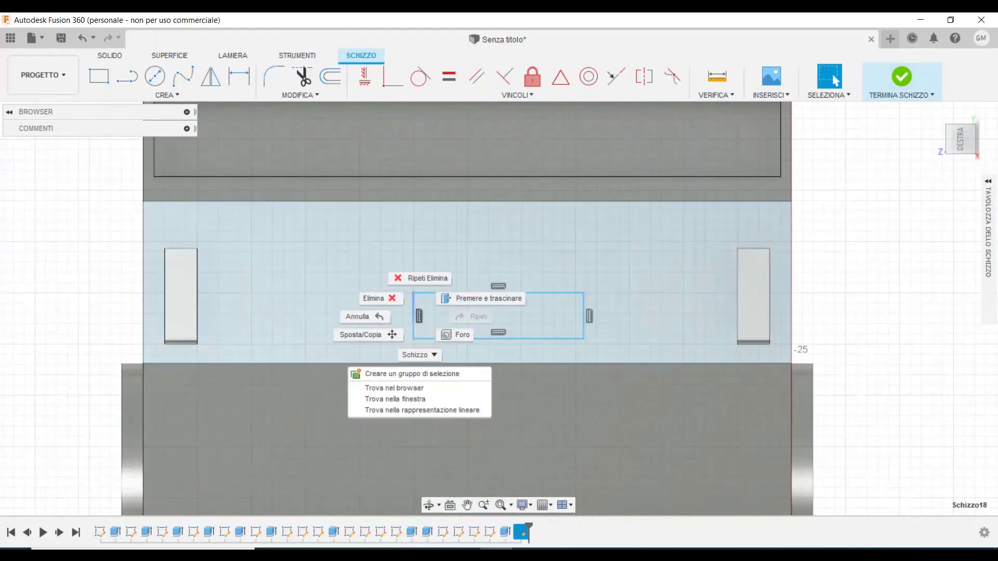
pyautogui.click(363, 335)
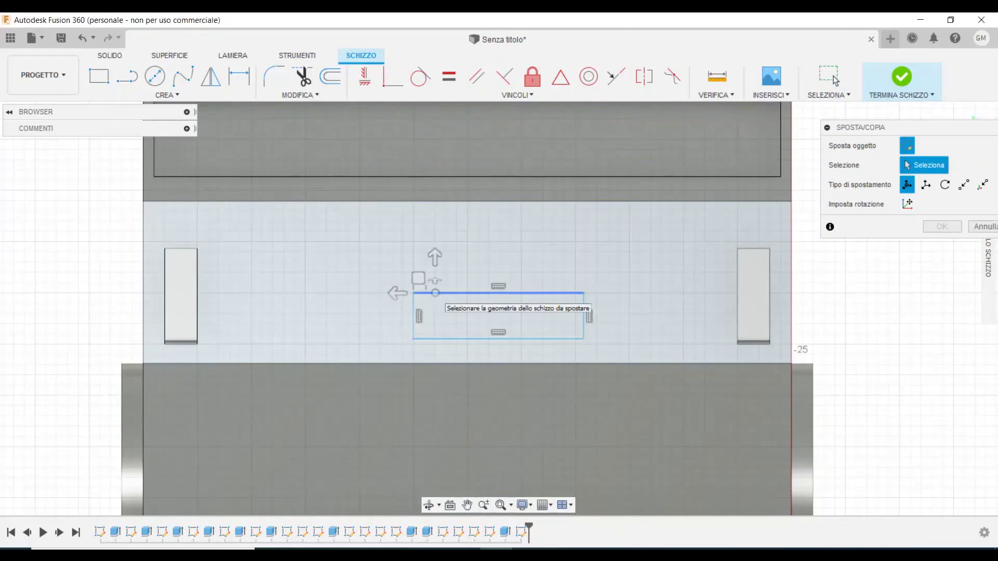
pyautogui.click(447, 293)
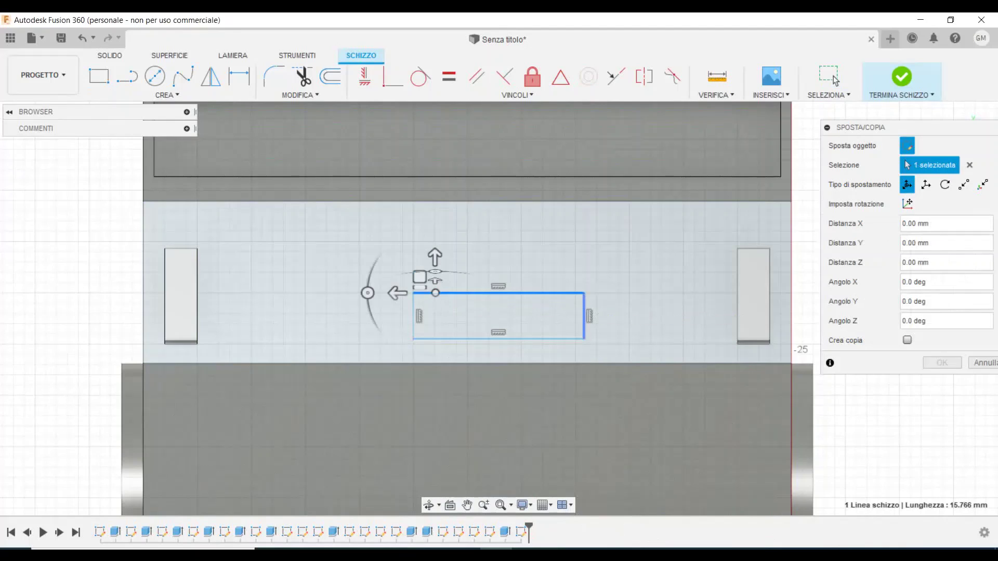
pyautogui.click(584, 316)
pyautogui.click(566, 339)
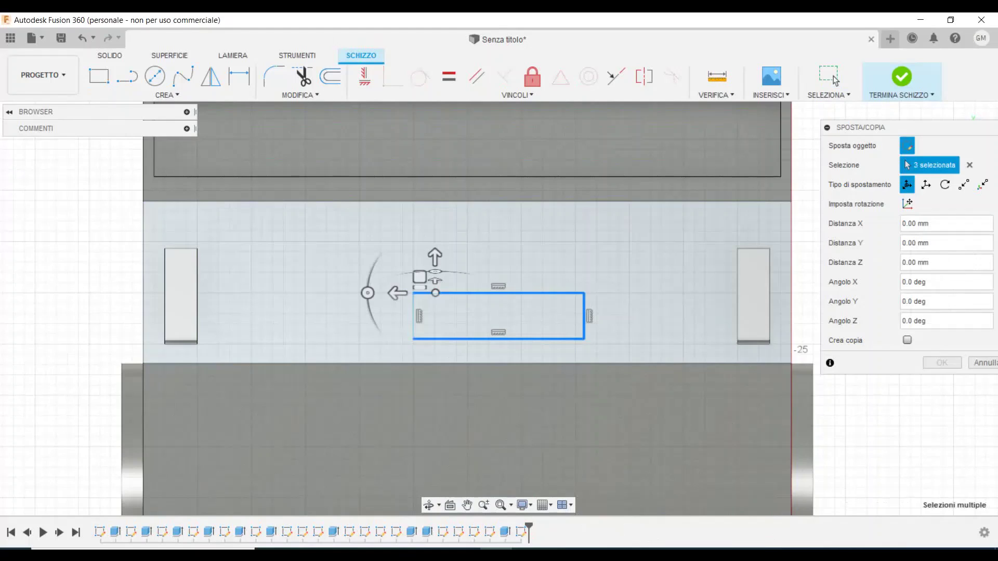
pyautogui.click(414, 317)
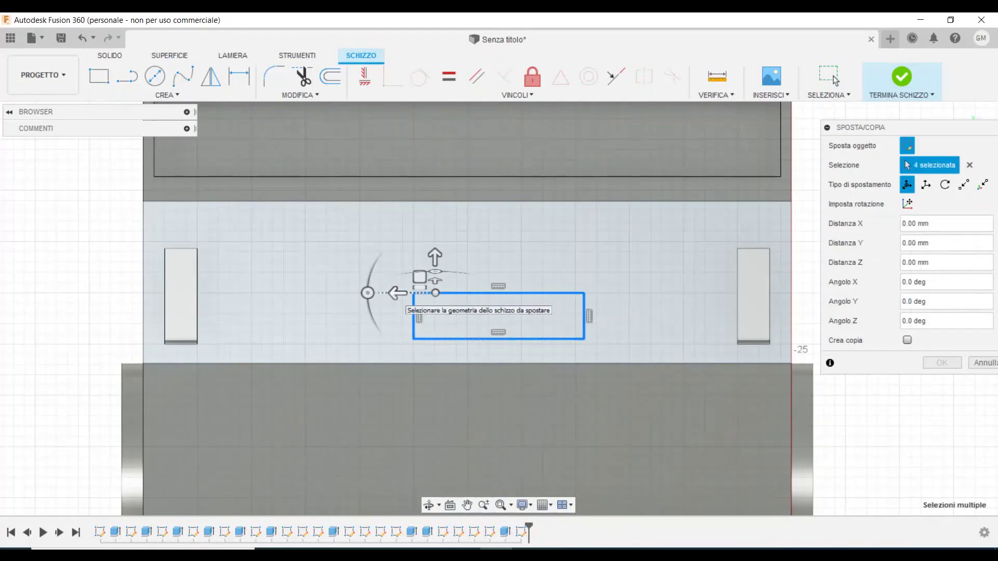
pyautogui.moveTo(398, 293); pyautogui.dragTo(376, 292)
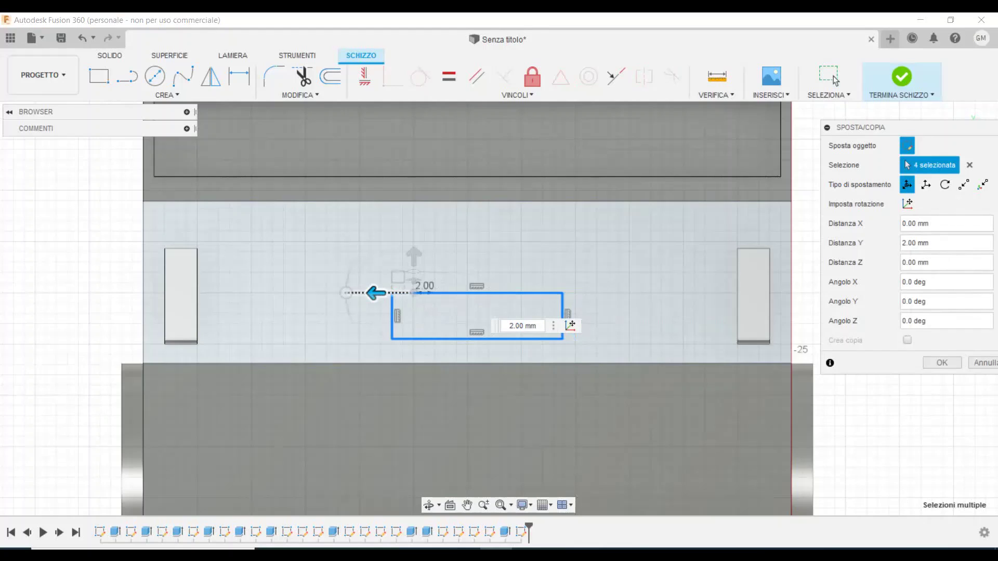
pyautogui.moveTo(376, 292); pyautogui.dragTo(364, 293)
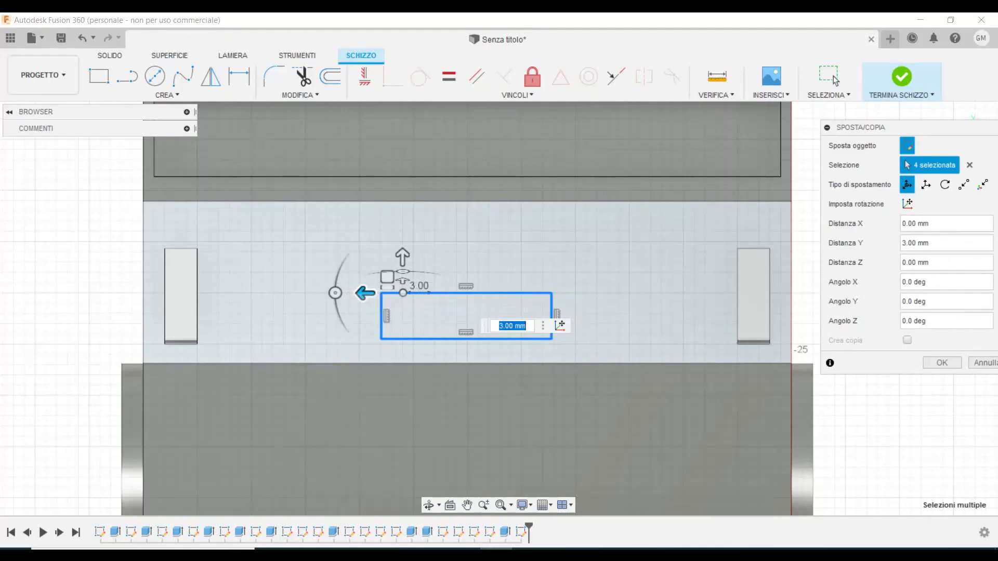
pyautogui.click(942, 363)
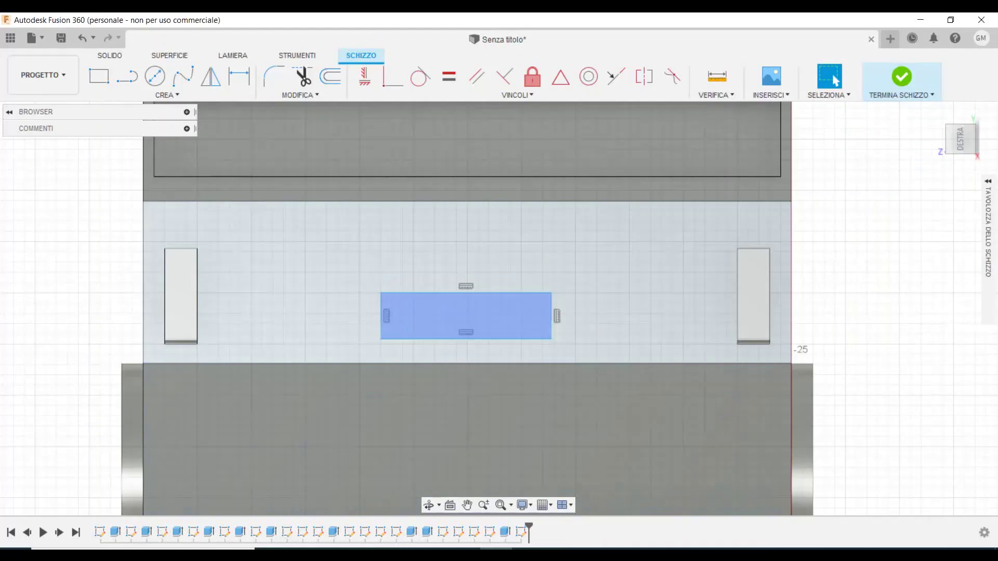
# Finish the sketch and extrude the number plate rectangle 0.5 mm outward, joined to the car body
pyautogui.click(466, 316)
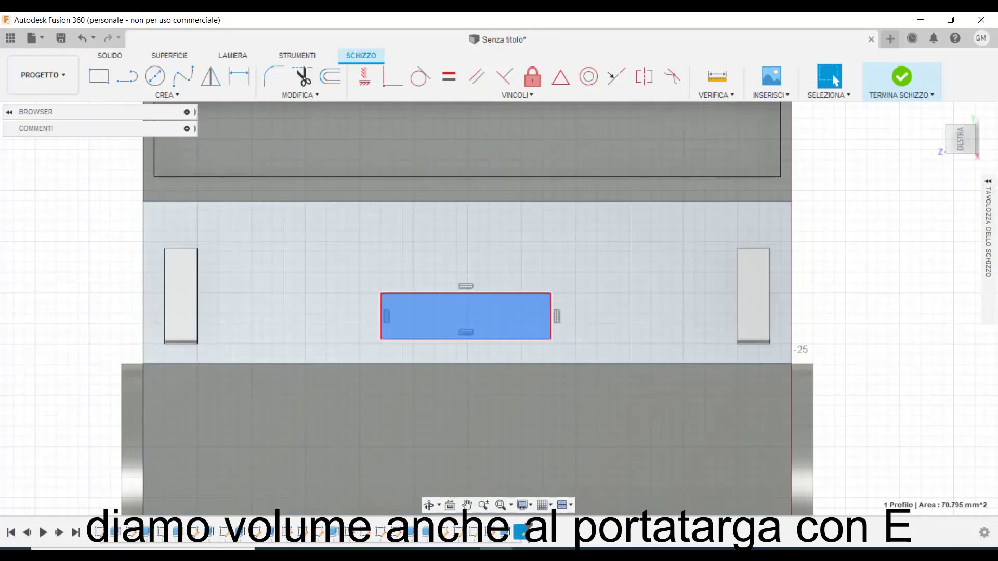
pyautogui.click(929, 93)
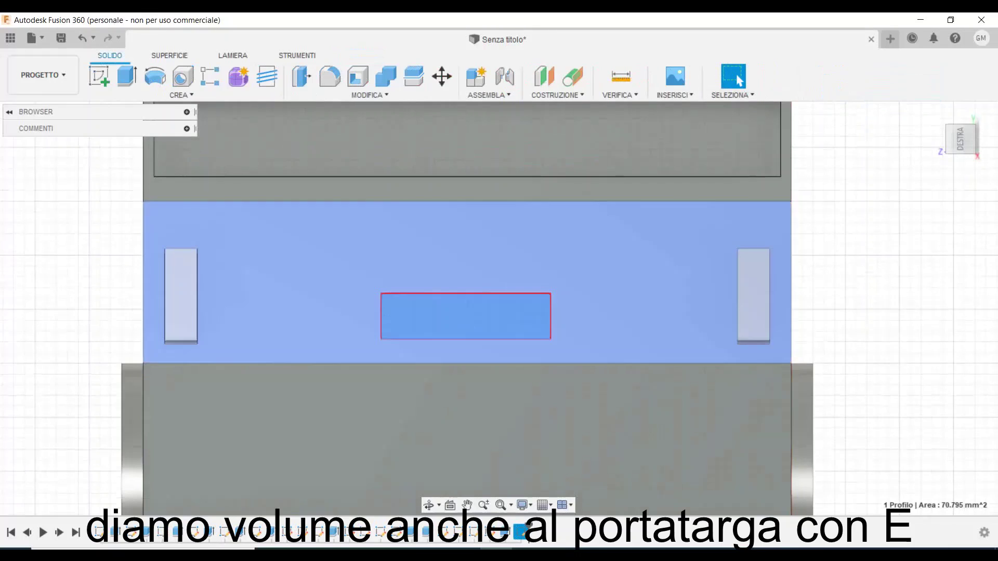
pyautogui.press('e')
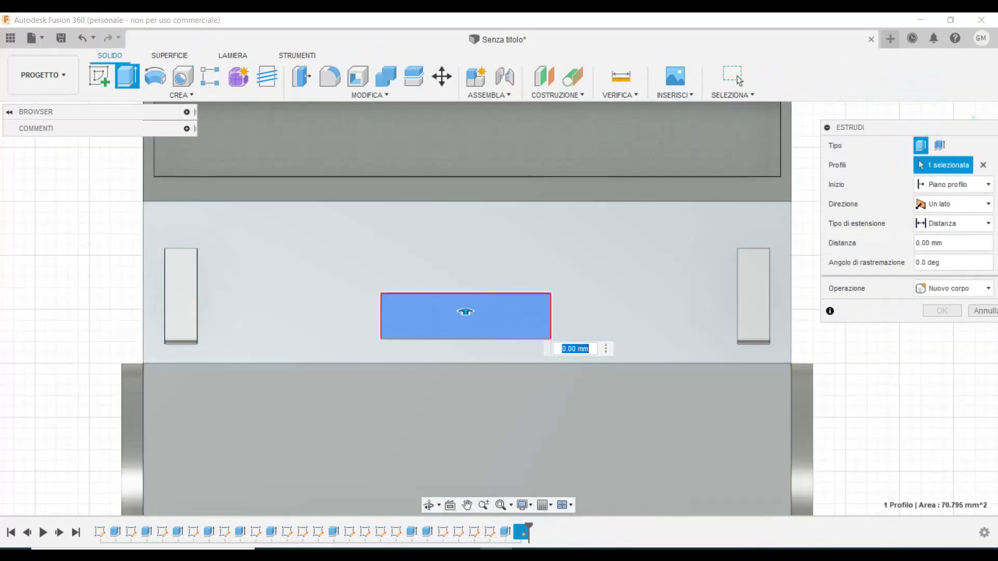
pyautogui.click(577, 349)
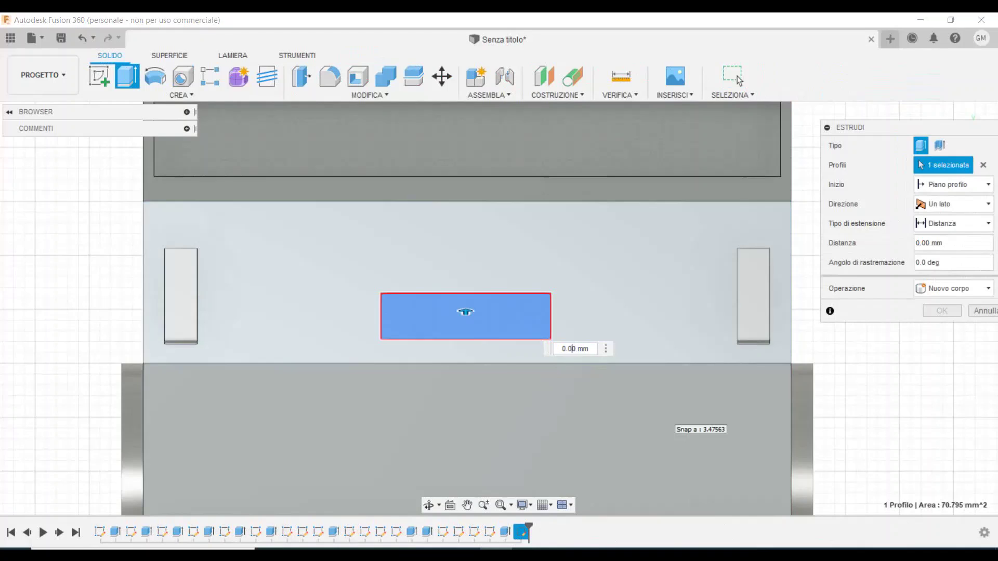
pyautogui.press('BackSpace')
pyautogui.write('5')
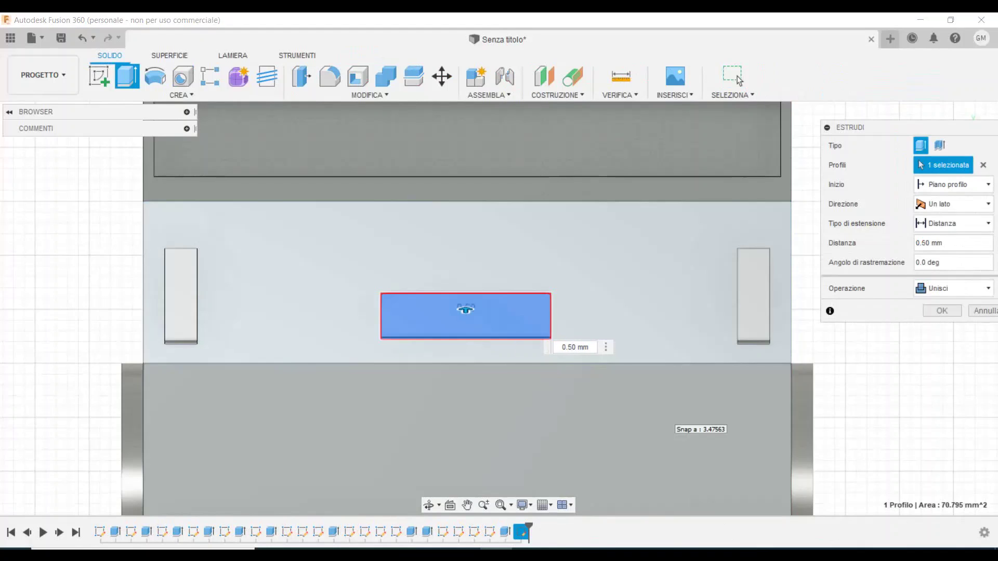
pyautogui.press('Return')
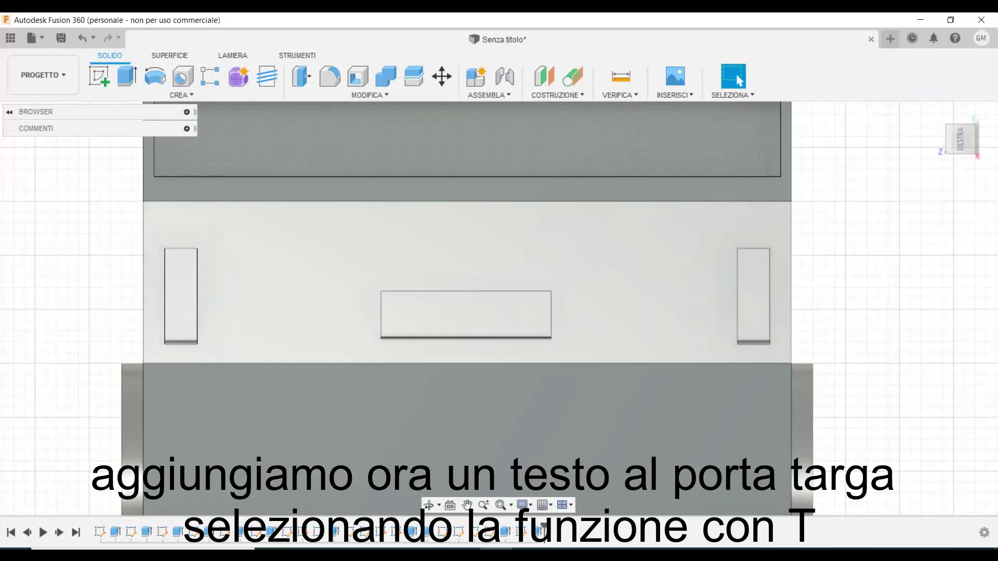
# Start a sketch on the rear plate holder's outer face and draw a text frame just inside its edges
pyautogui.click(466, 314)
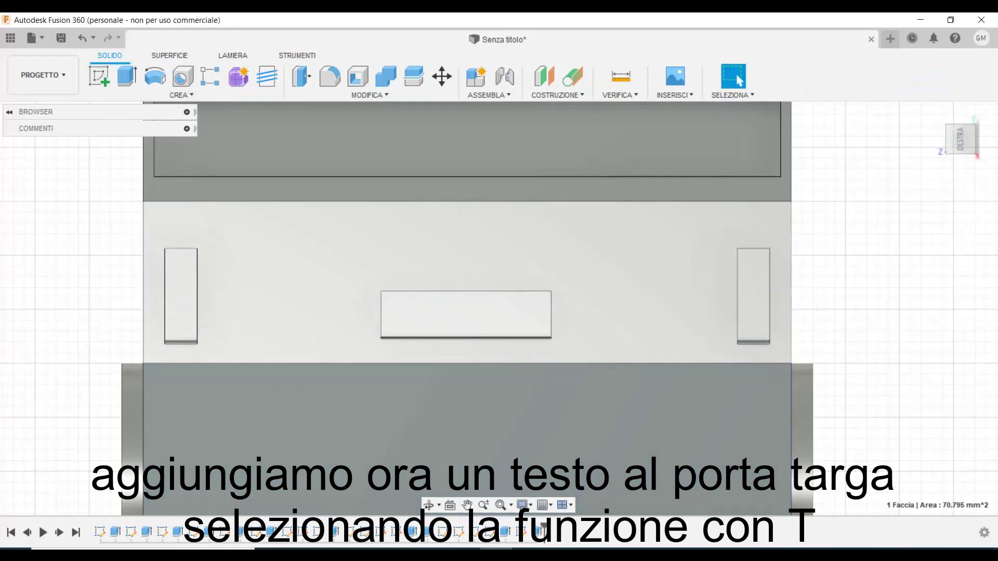
pyautogui.click(98, 76)
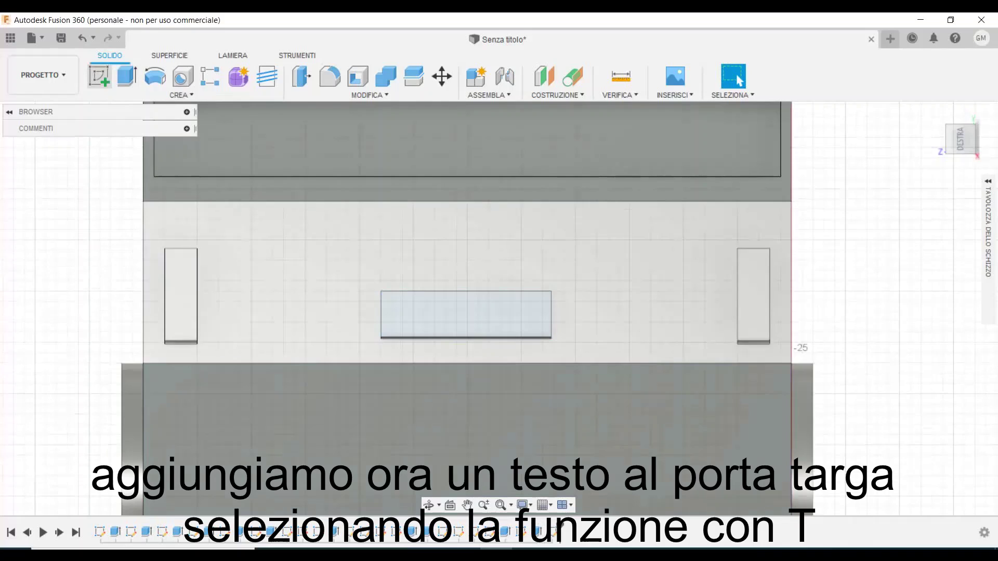
pyautogui.click(166, 95)
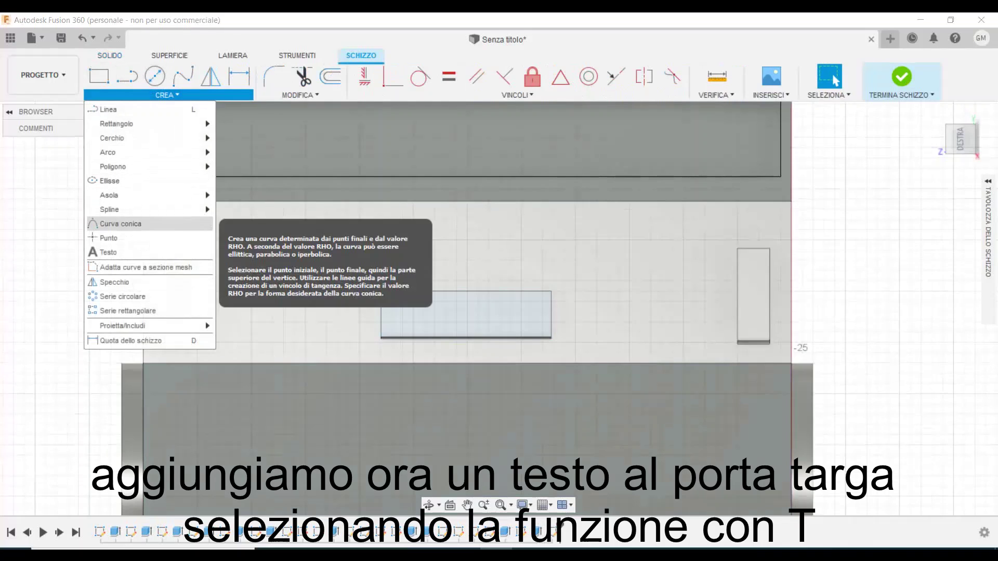
pyautogui.click(118, 251)
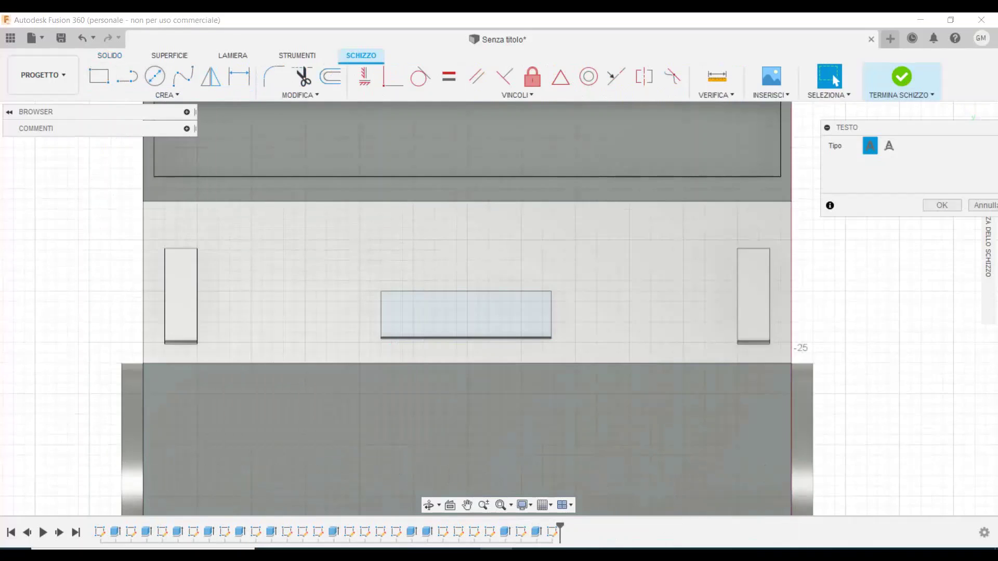
pyautogui.click(391, 301)
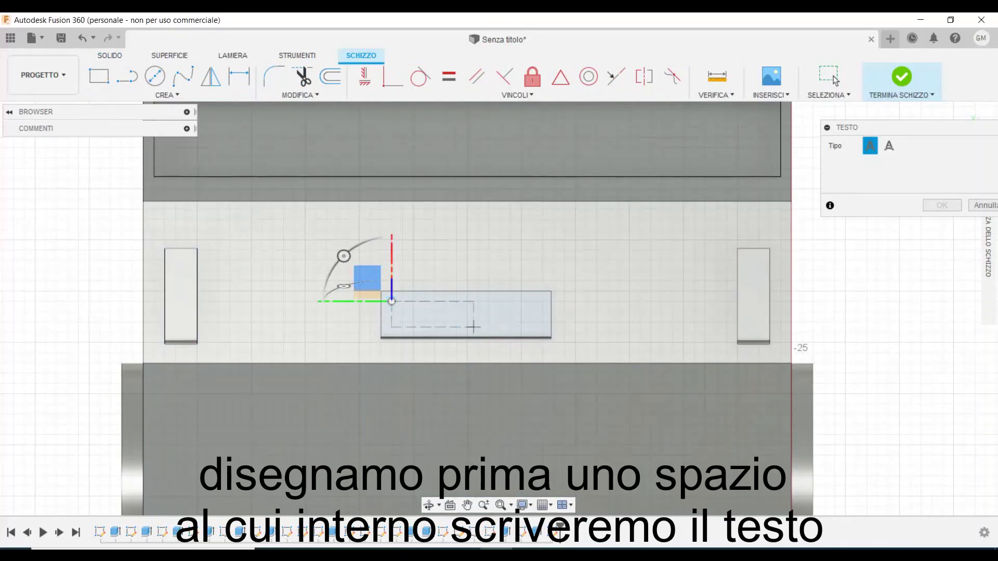
pyautogui.click(542, 332)
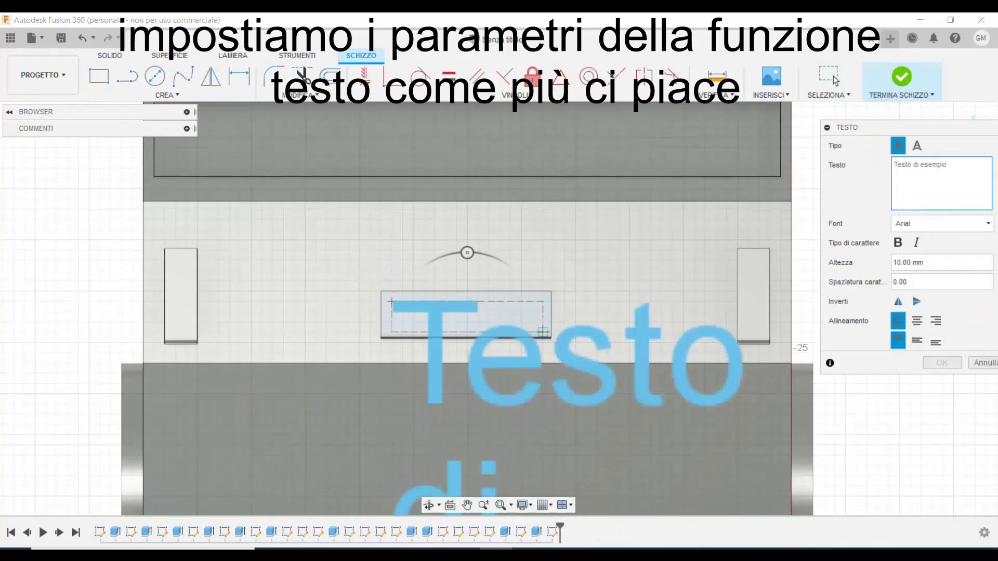
# Set the plate text height to 2 mm
pyautogui.moveTo(893, 263); pyautogui.dragTo(903, 262)
pyautogui.write('5')
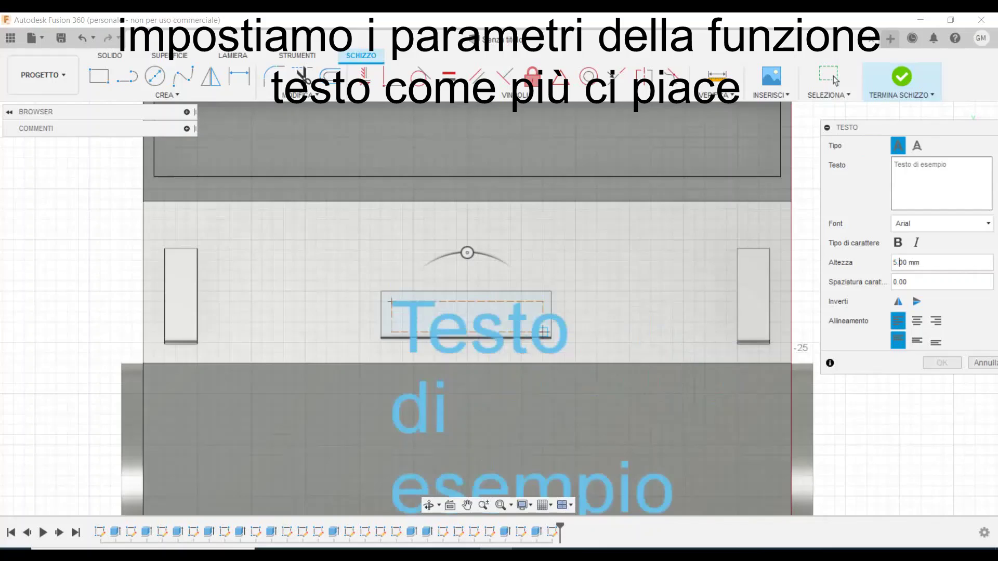
pyautogui.press('Delete')
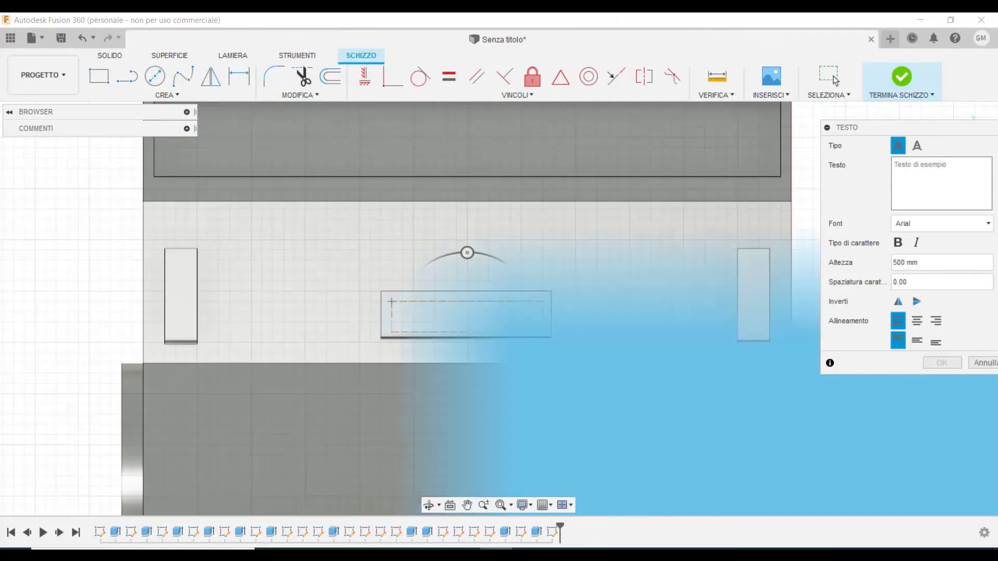
pyautogui.press('BackSpace')
pyautogui.write('3')
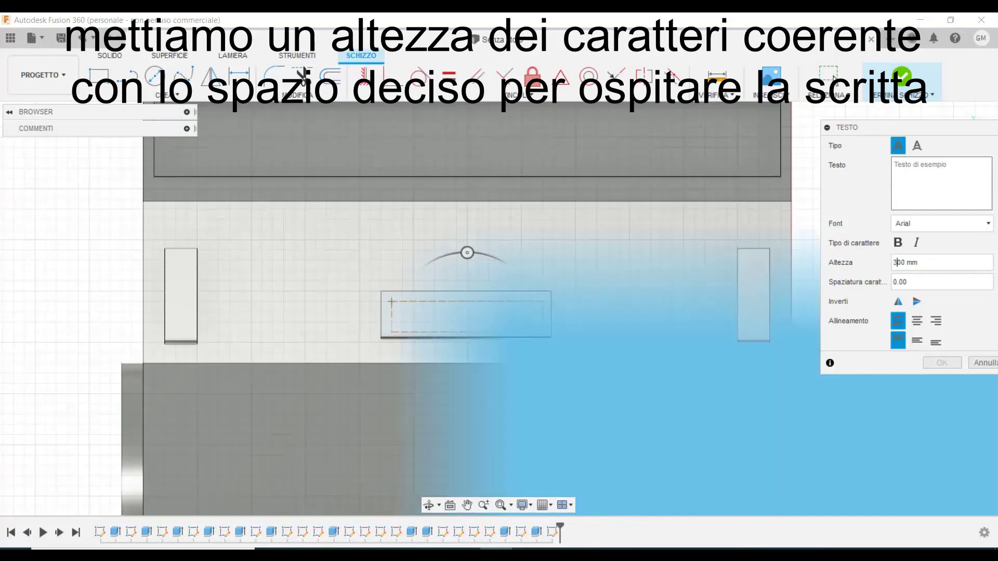
pyautogui.write('.')
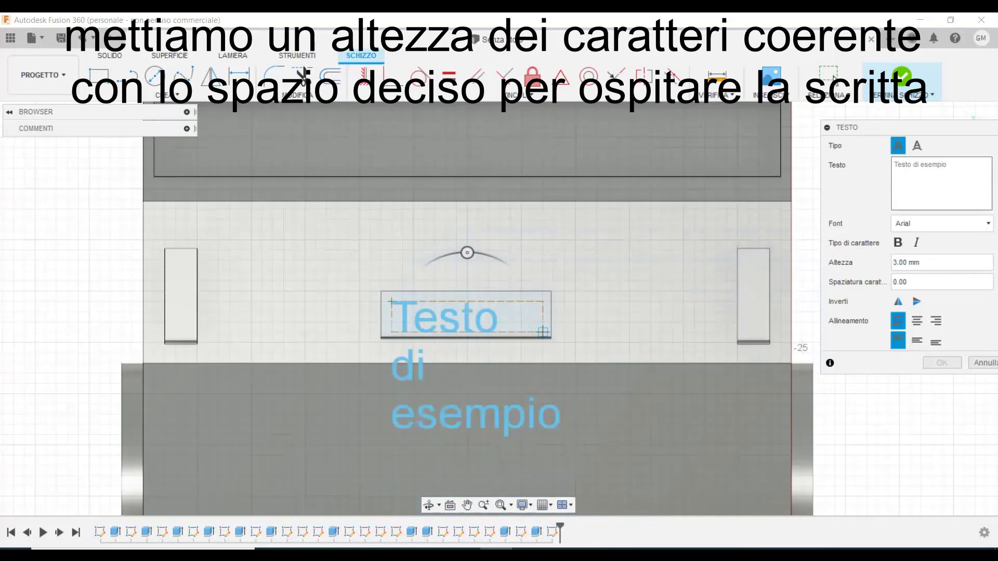
pyautogui.press('Left')
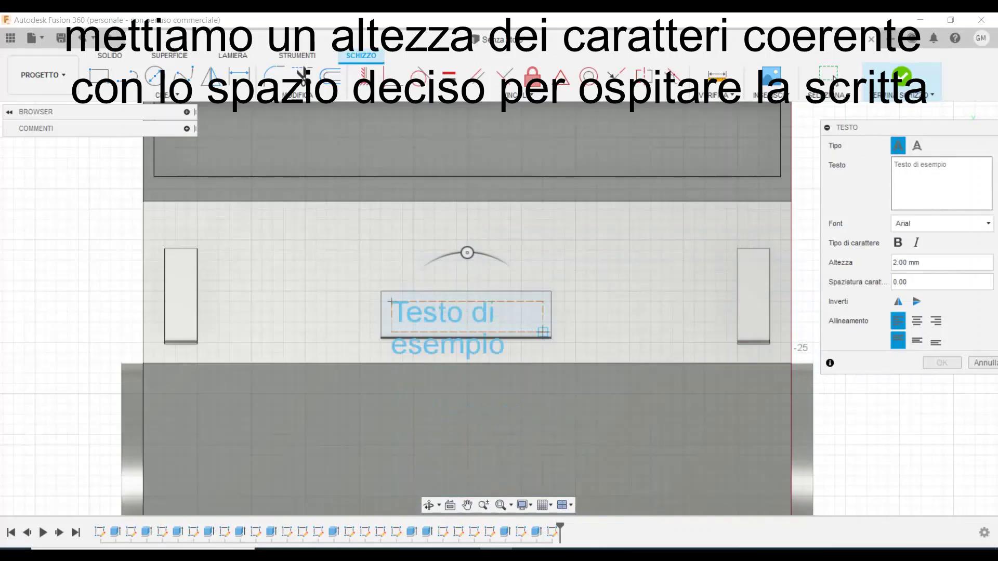
# Enter "targa 0001" as the plate text
pyautogui.click(928, 177)
pyautogui.write('tar')
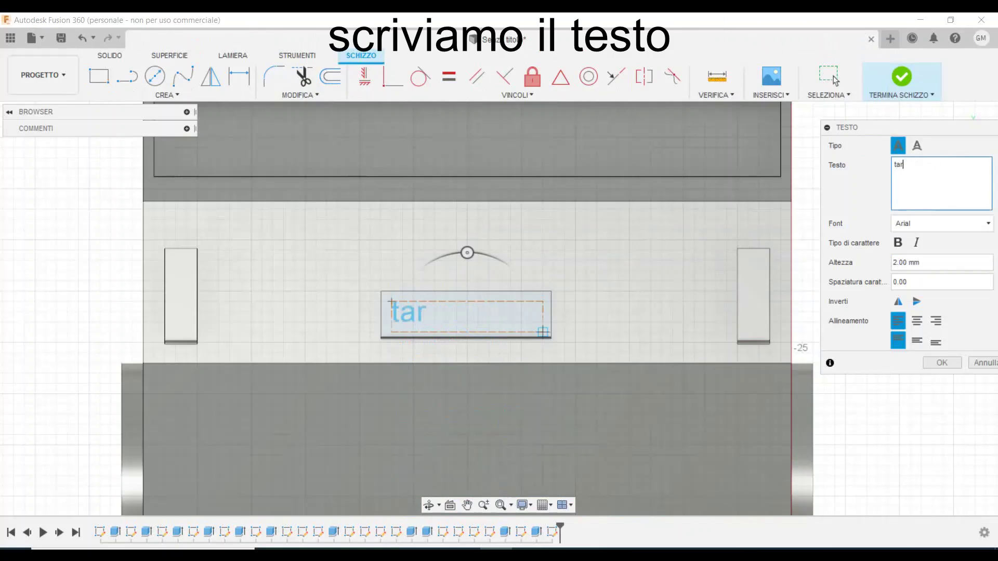
pyautogui.write('ga 0')
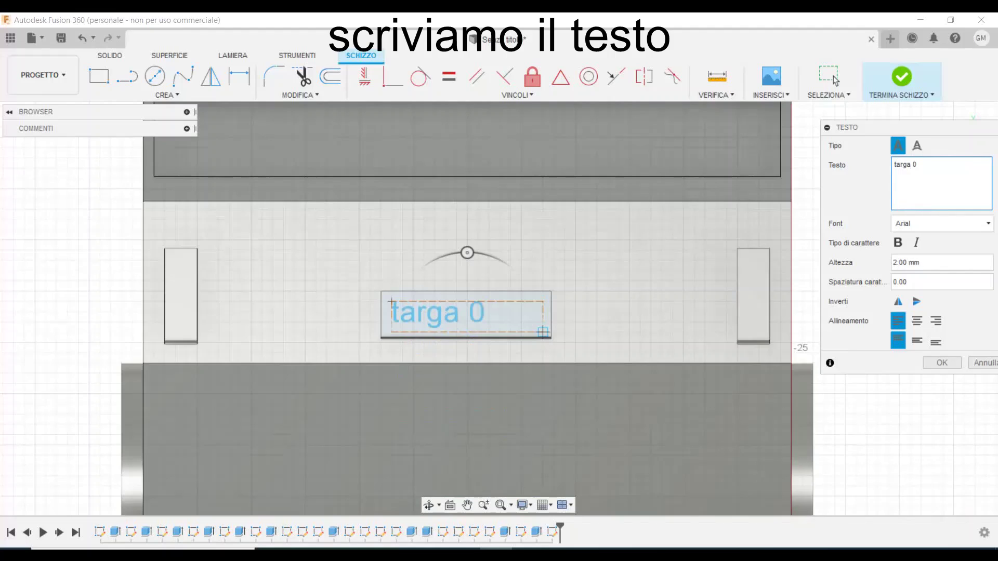
pyautogui.write('0001')
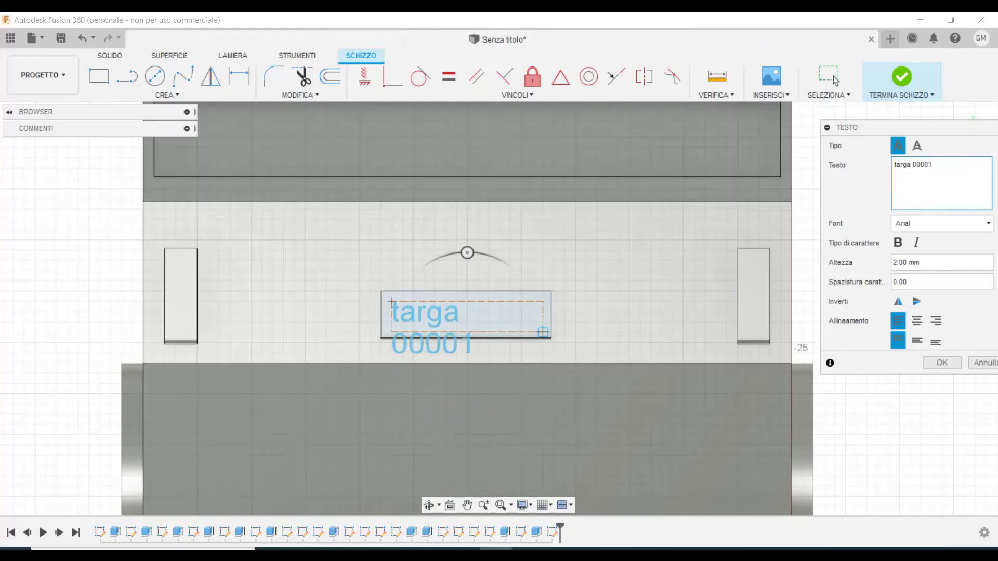
pyautogui.press('BackSpace')
pyautogui.press('BackSpace')
pyautogui.write('1')
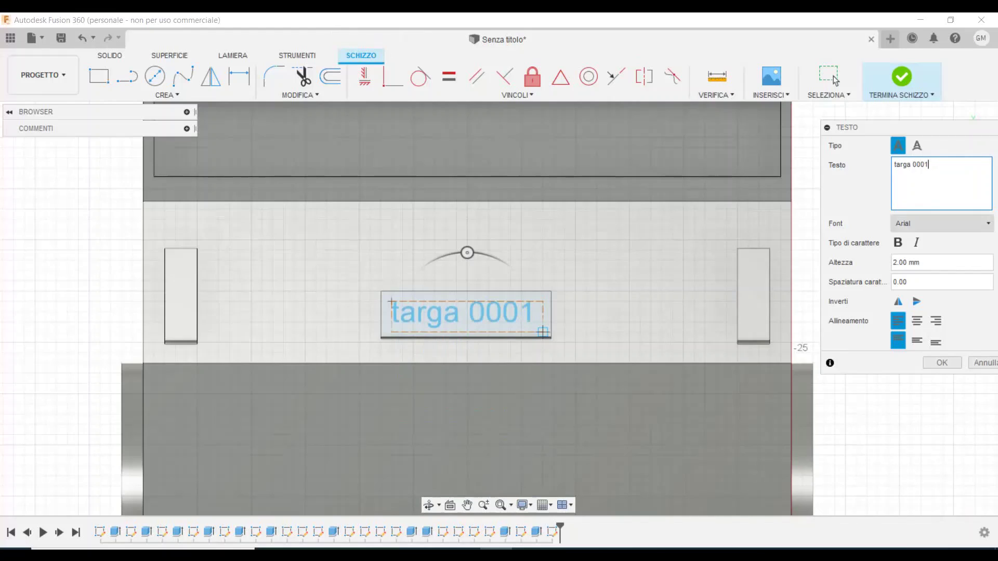
# Centre the plate text horizontally and vertically in its frame and accept the text
pyautogui.click(916, 321)
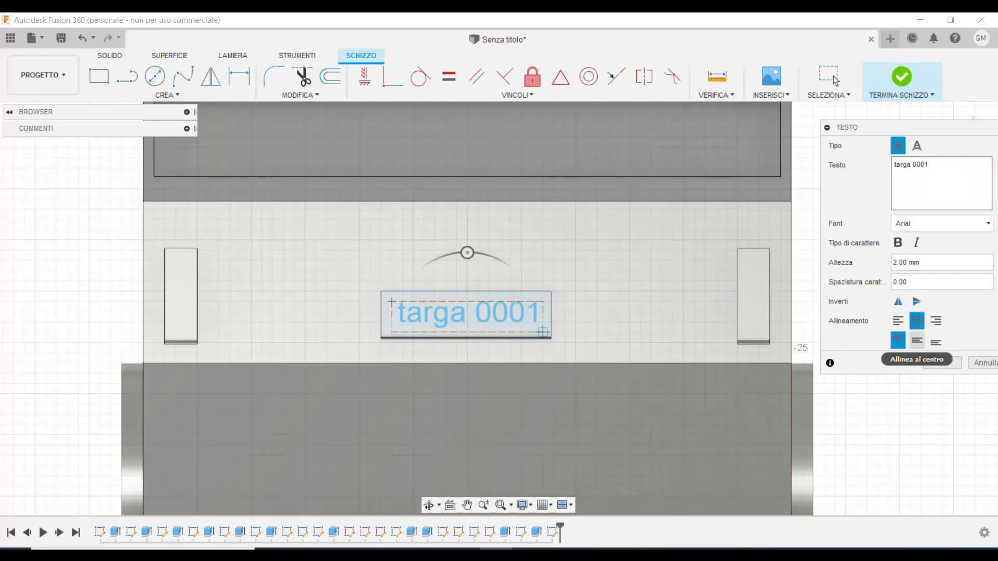
pyautogui.click(917, 340)
pyautogui.click(942, 363)
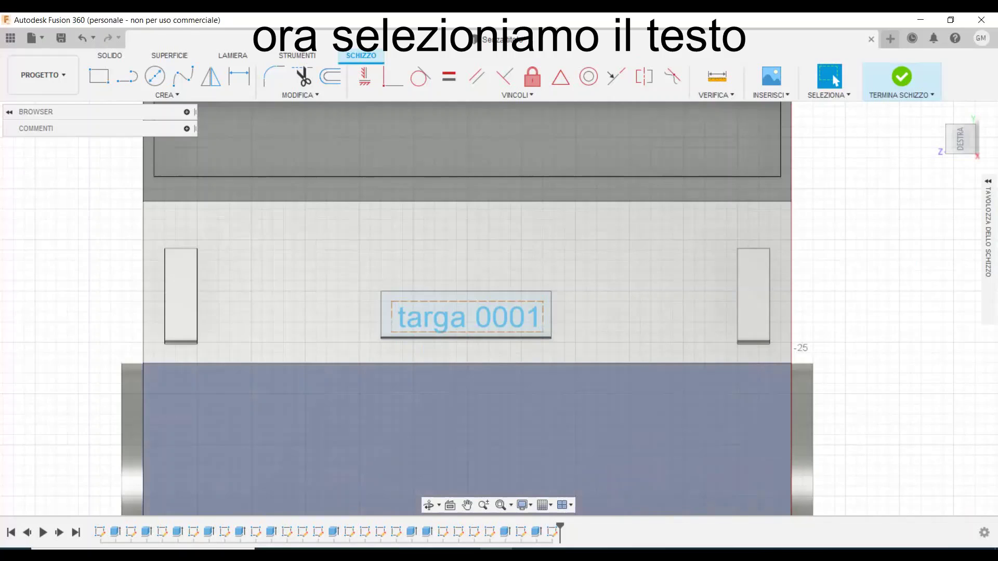
pyautogui.click(468, 317)
pyautogui.doubleClick(468, 317)
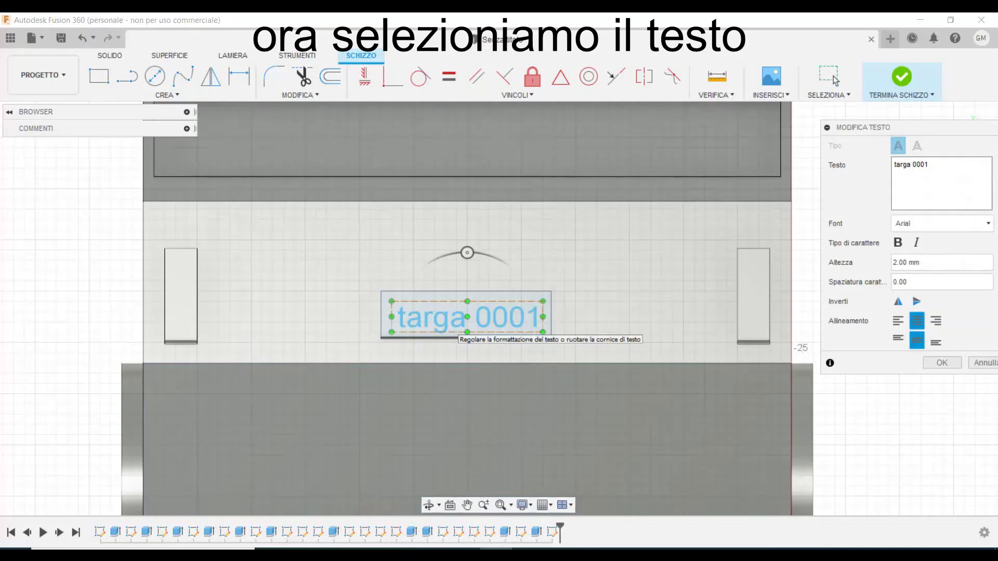
pyautogui.click(941, 363)
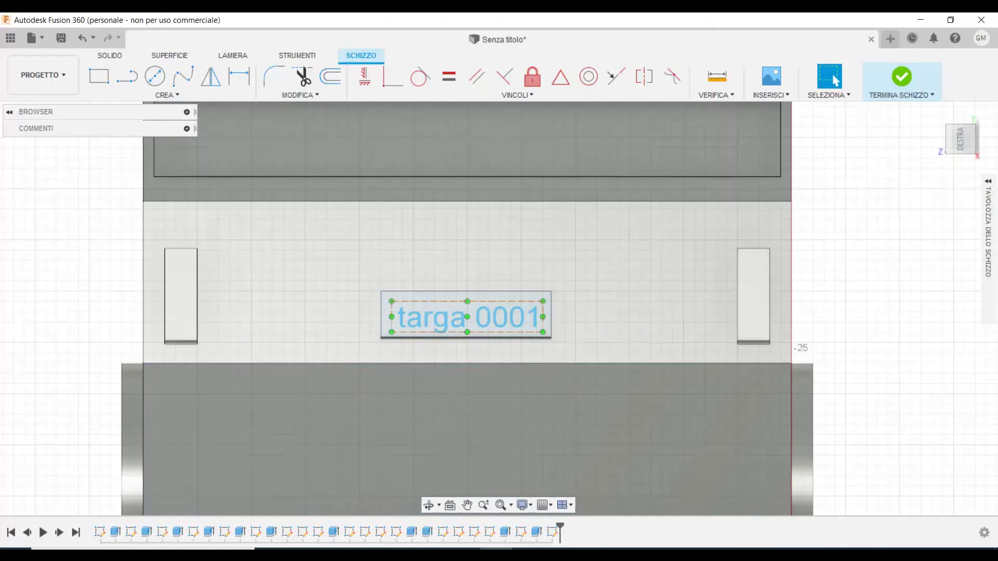
# Extrude the "targa 0001" text on the rear plate 1 mm as a new body
pyautogui.click(468, 317)
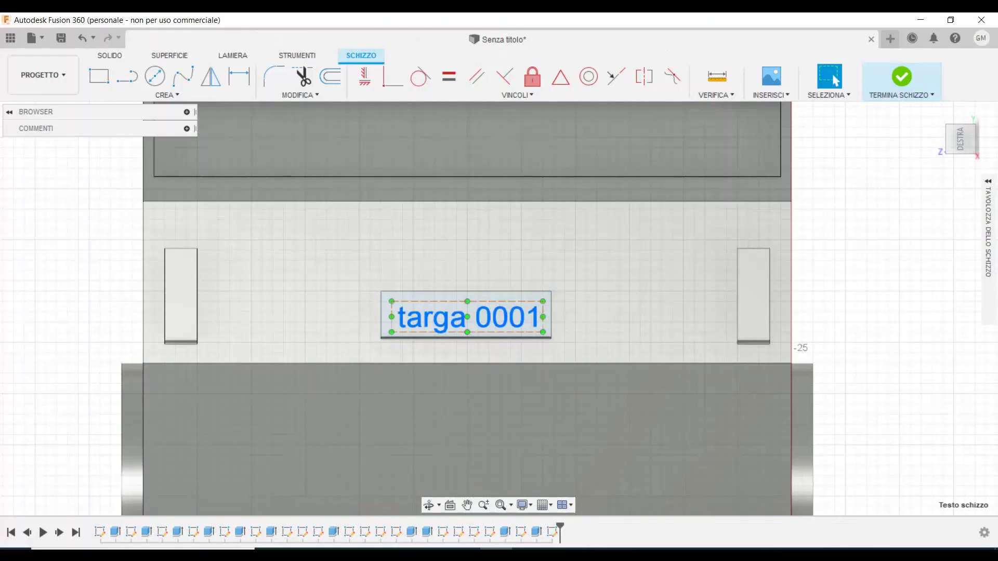
pyautogui.press('e')
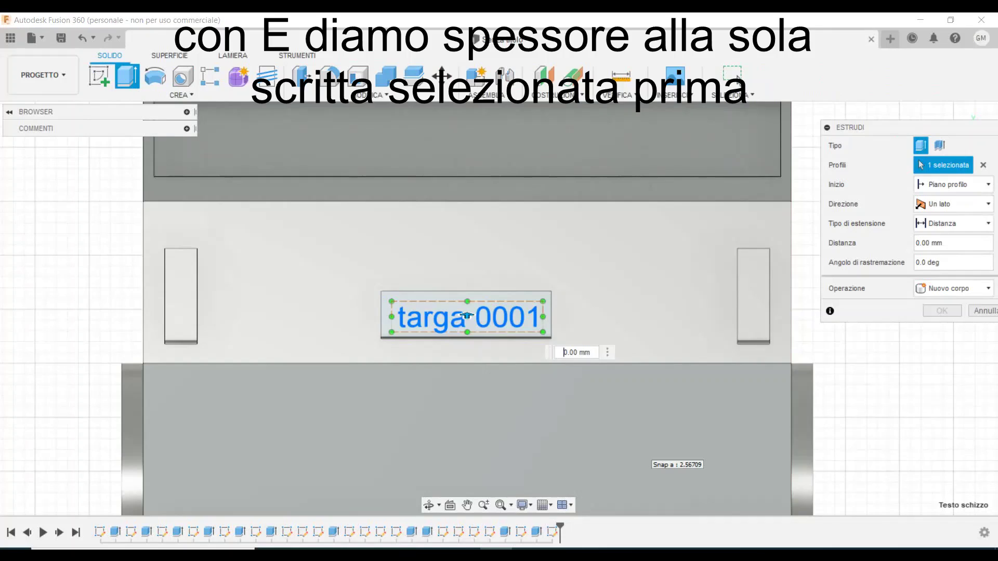
pyautogui.write('1')
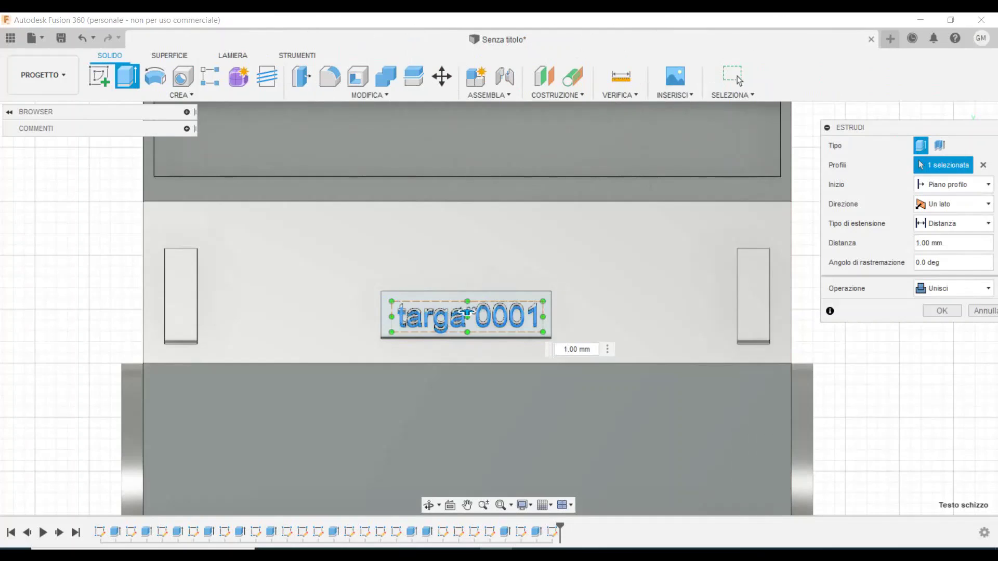
pyautogui.click(953, 289)
pyautogui.click(949, 349)
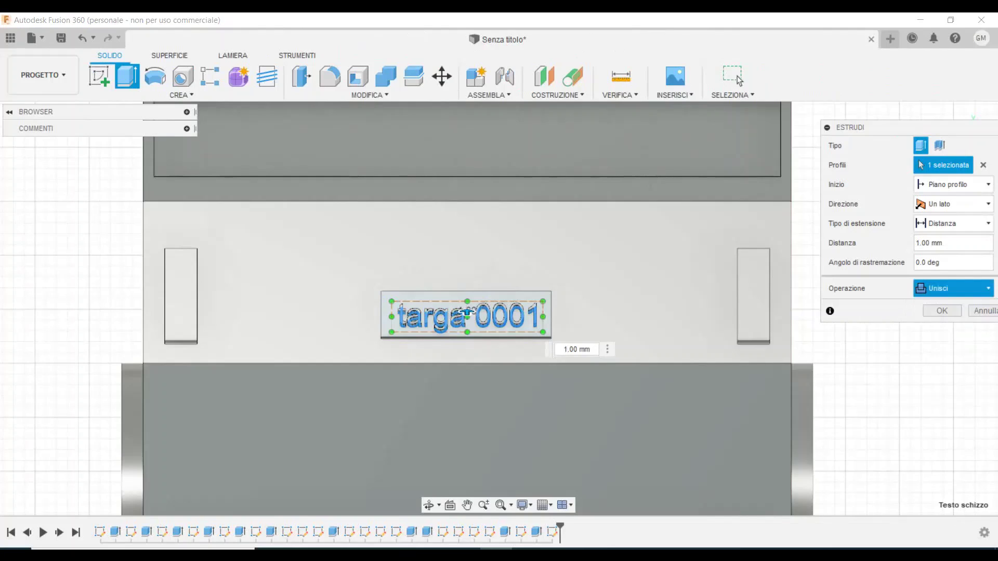
pyautogui.click(941, 310)
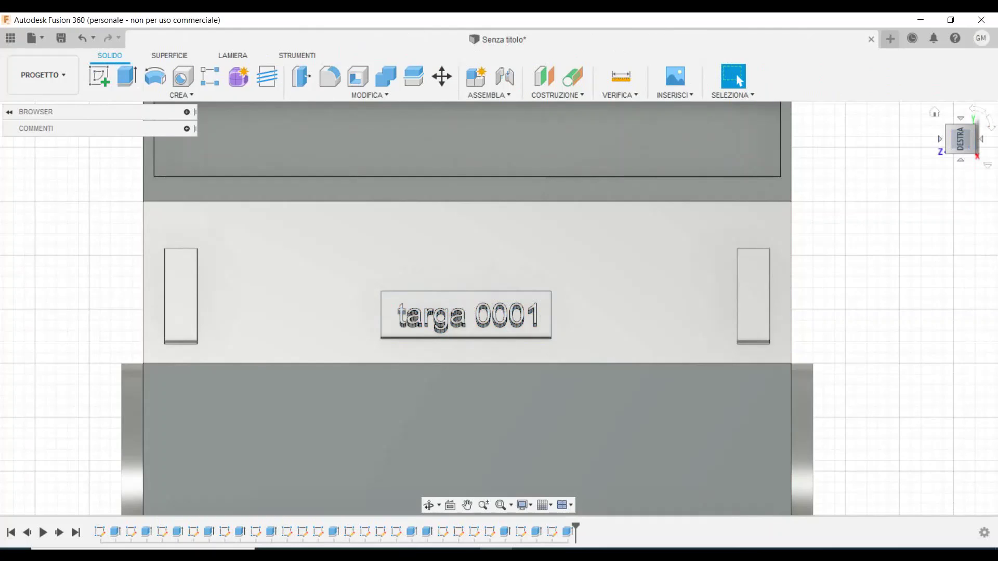
# Start a sketch on the outer face of the front number plate holder
pyautogui.click(940, 139)
pyautogui.click(940, 138)
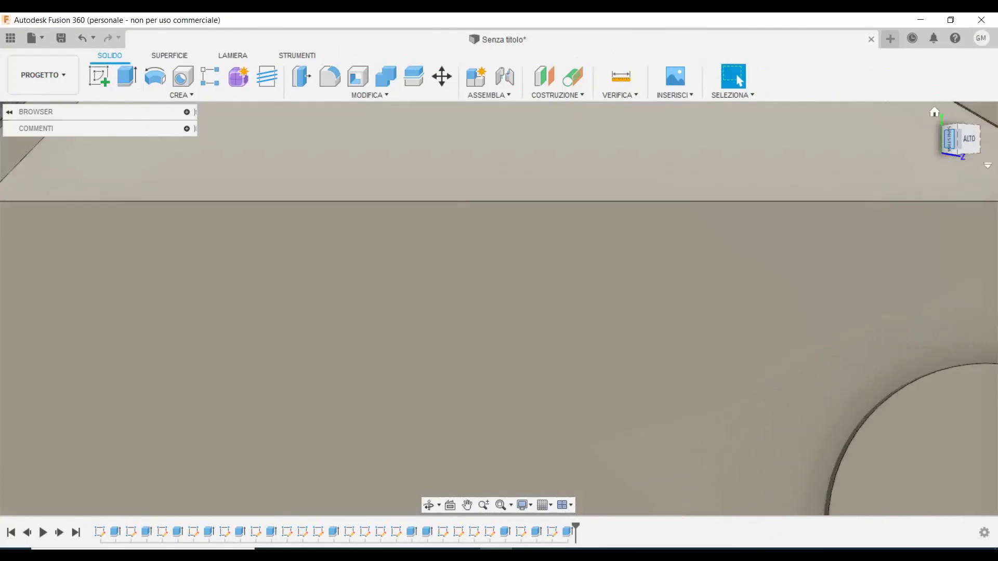
pyautogui.scroll(1, 399, 436)
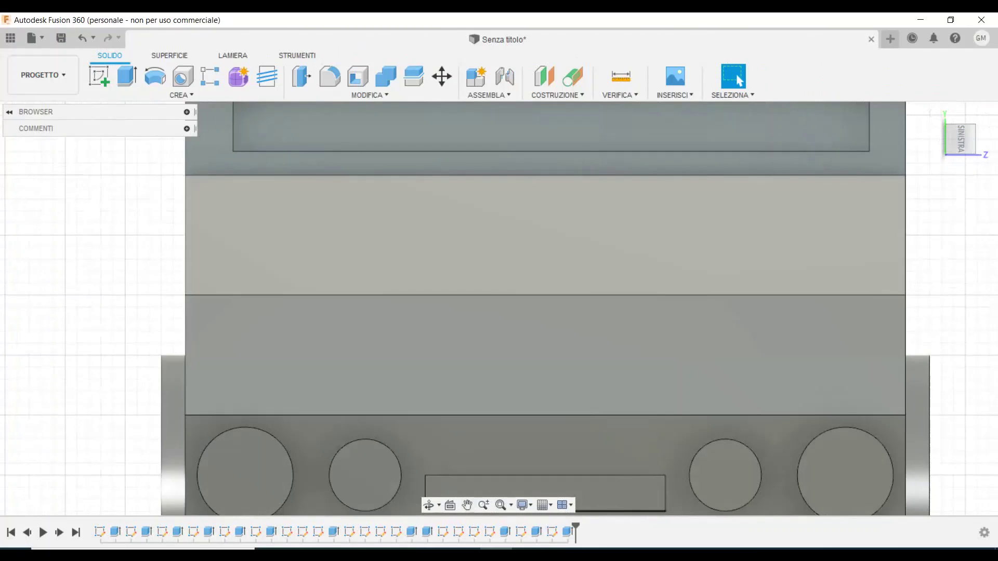
pyautogui.click(467, 505)
pyautogui.moveTo(470, 441); pyautogui.dragTo(496, 283)
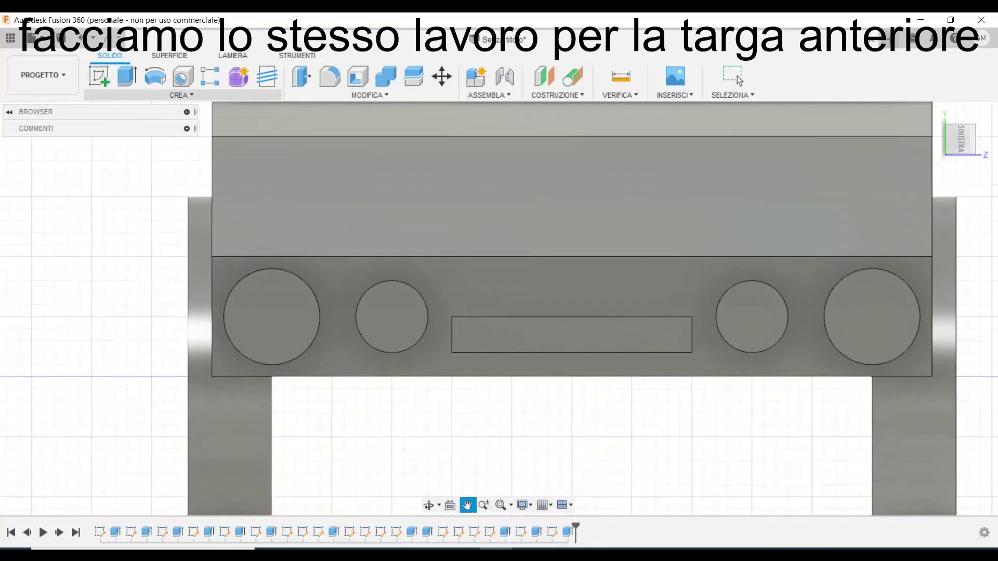
pyautogui.click(99, 76)
pyautogui.click(528, 335)
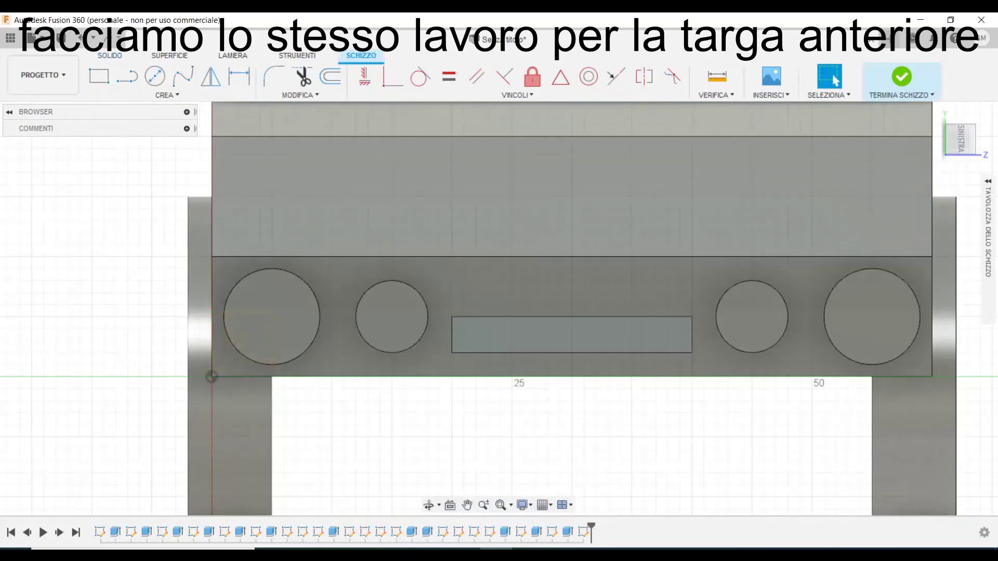
# Draw a text frame just inside the edges of the front plate holder
pyautogui.click(167, 95)
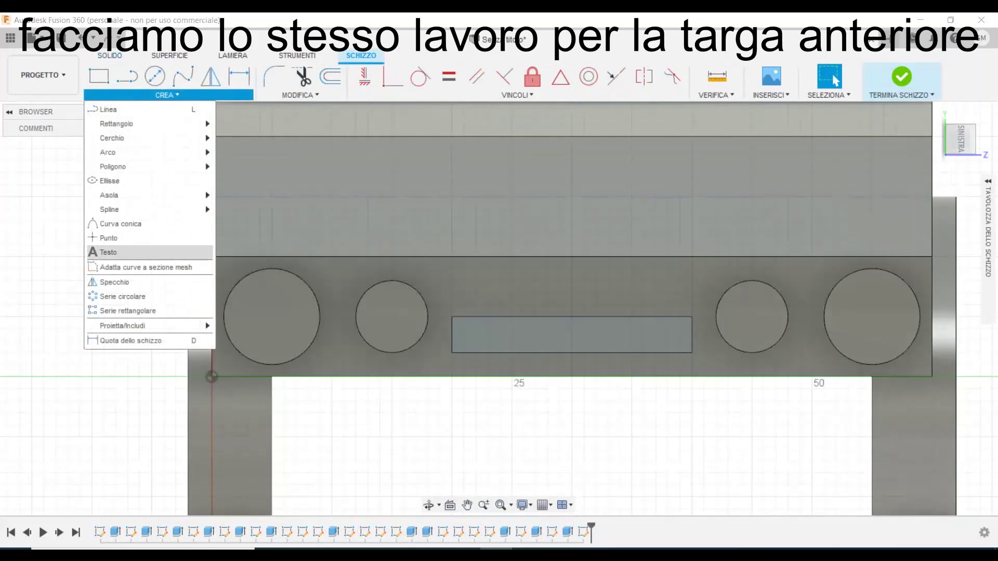
pyautogui.click(106, 252)
pyautogui.scroll(-2, 476, 329)
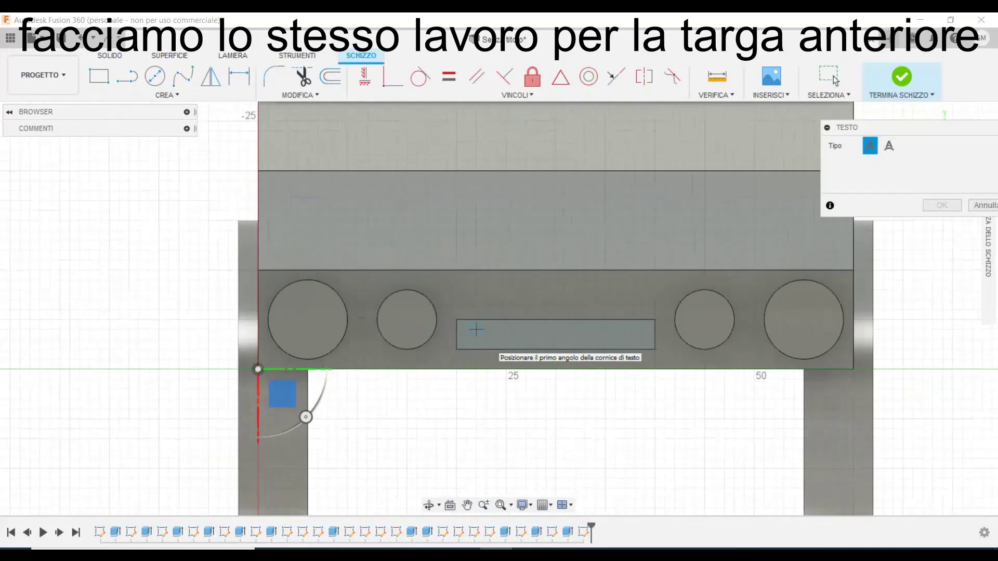
pyautogui.scroll(5, 475, 329)
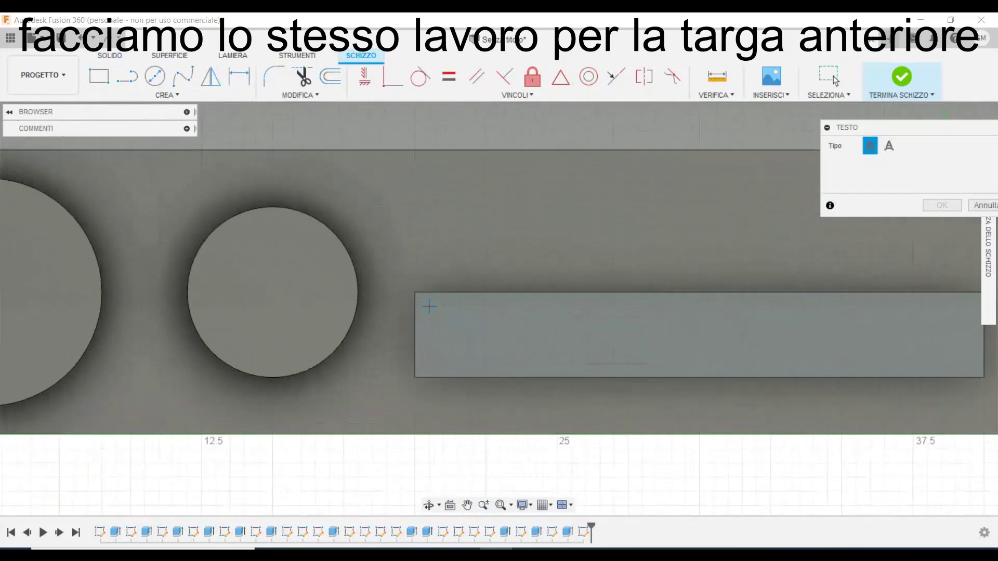
pyautogui.click(430, 307)
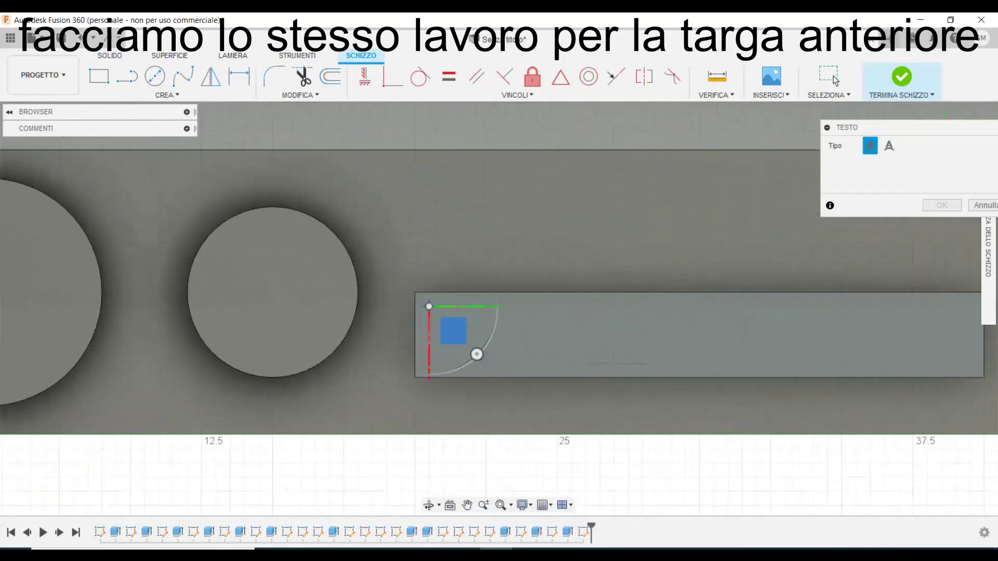
pyautogui.click(955, 362)
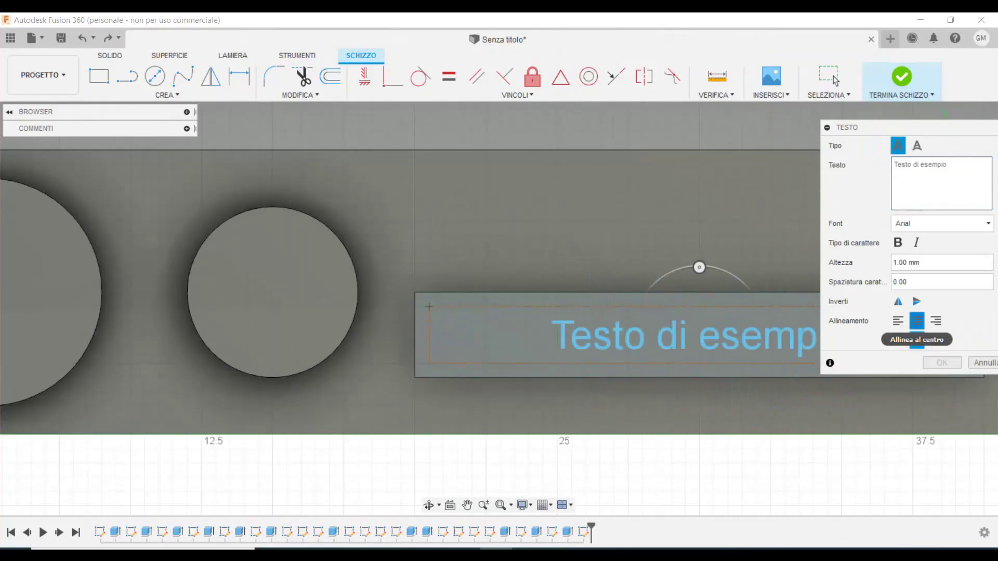
# Set the front plate text height to 1.5 mm, enter "targa 001" with extra spaces before the number, and finish the sketch
pyautogui.write('4')
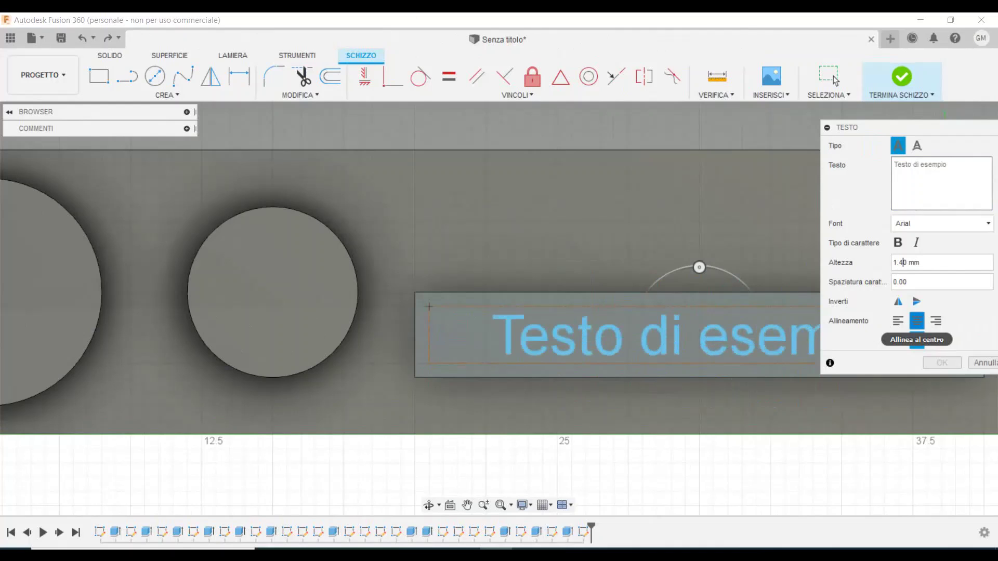
pyautogui.press('BackSpace')
pyautogui.write('5')
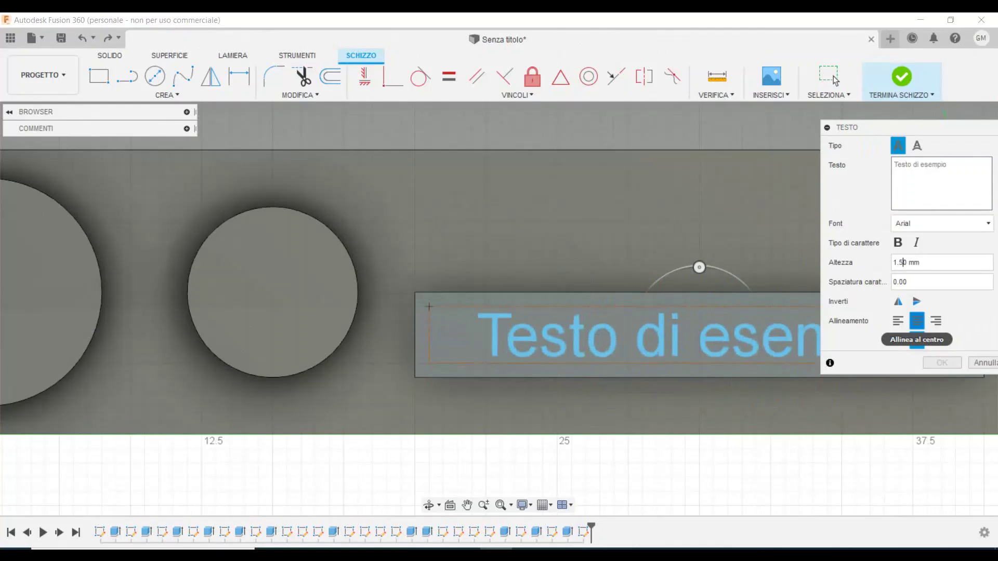
pyautogui.click(933, 182)
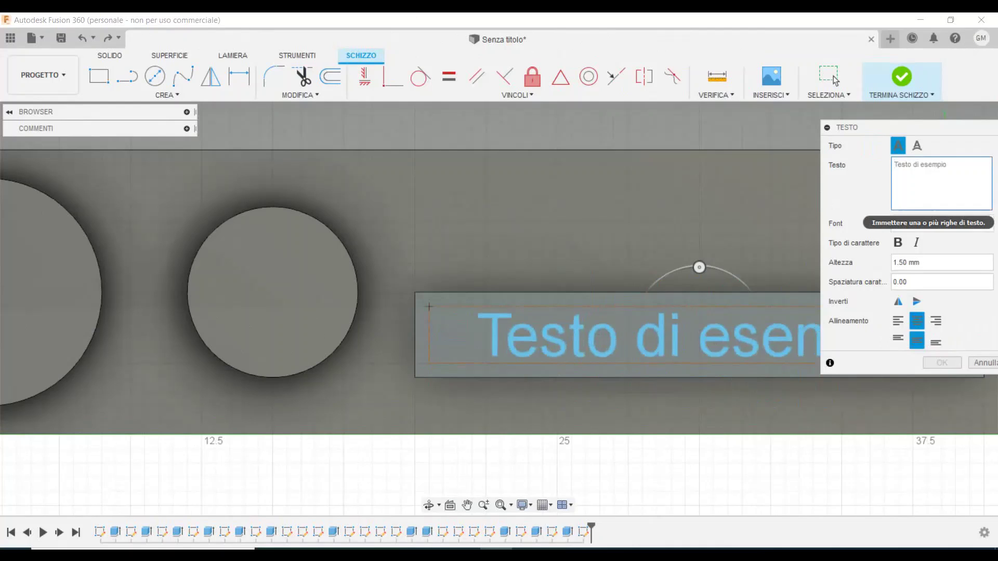
pyautogui.write('targa001')
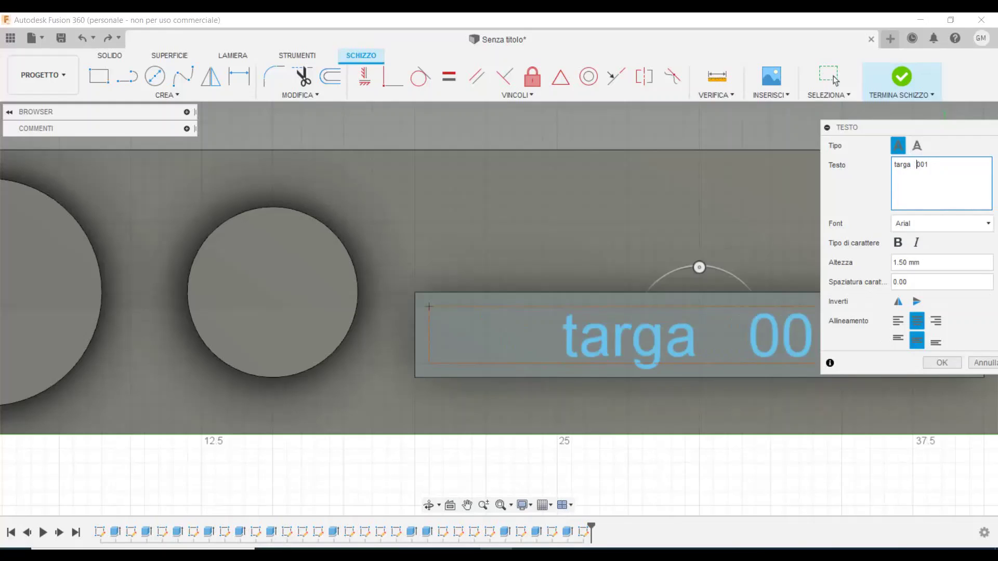
pyautogui.click(942, 362)
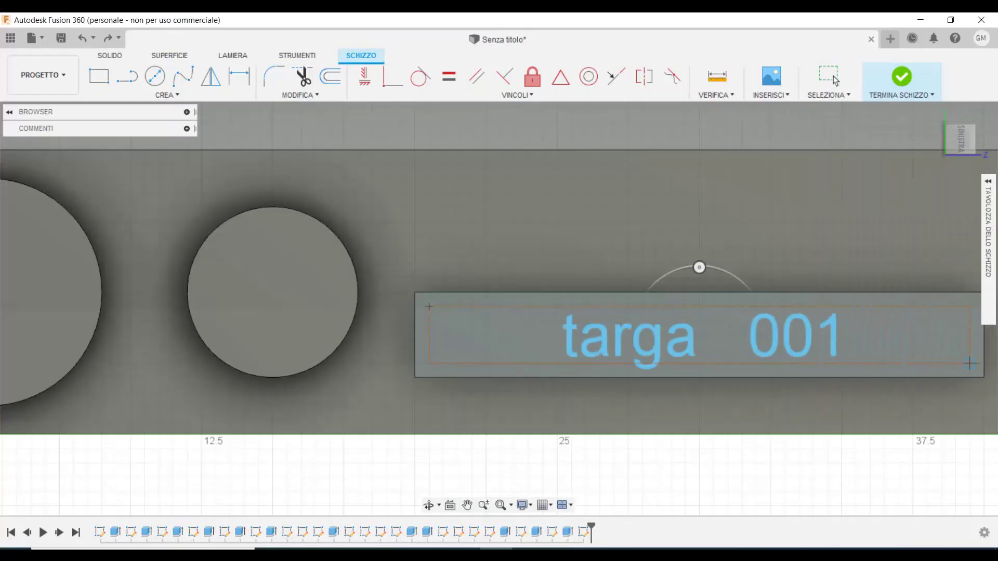
pyautogui.click(902, 77)
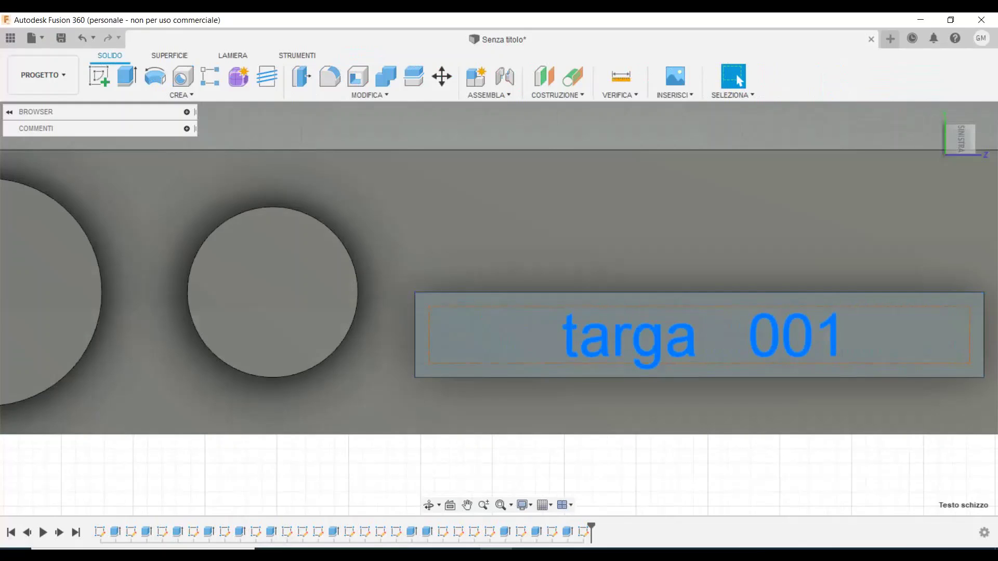
# Extrude the "targa 001" text on the front plate 1 mm as a new body
pyautogui.press('e')
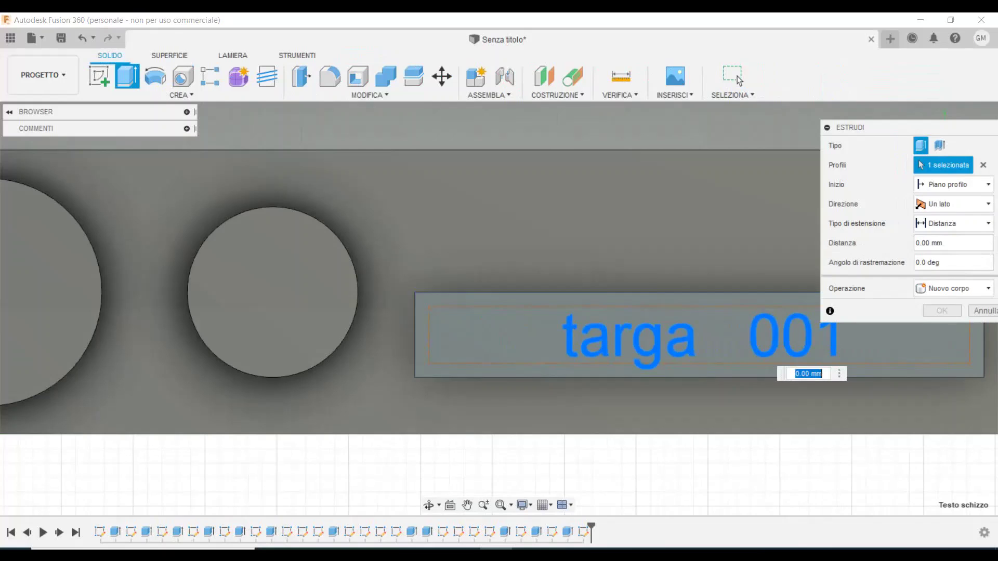
pyautogui.click(794, 374)
pyautogui.write('1')
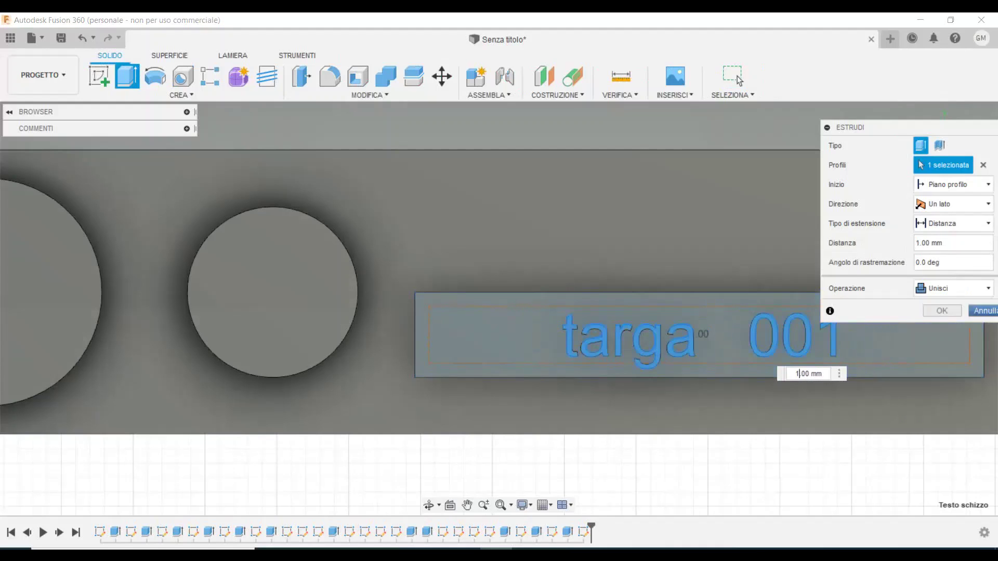
pyautogui.click(971, 289)
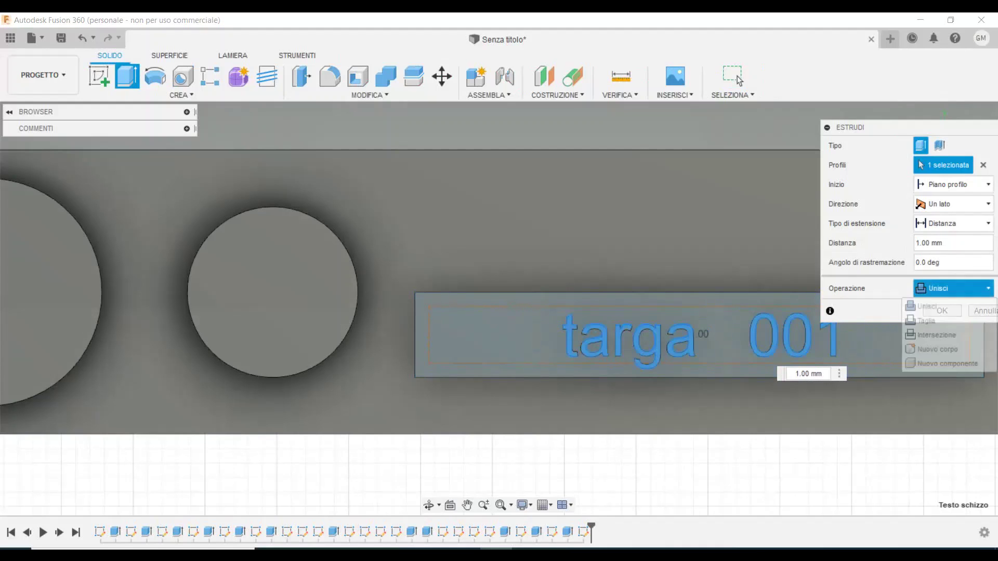
pyautogui.click(956, 349)
pyautogui.click(738, 78)
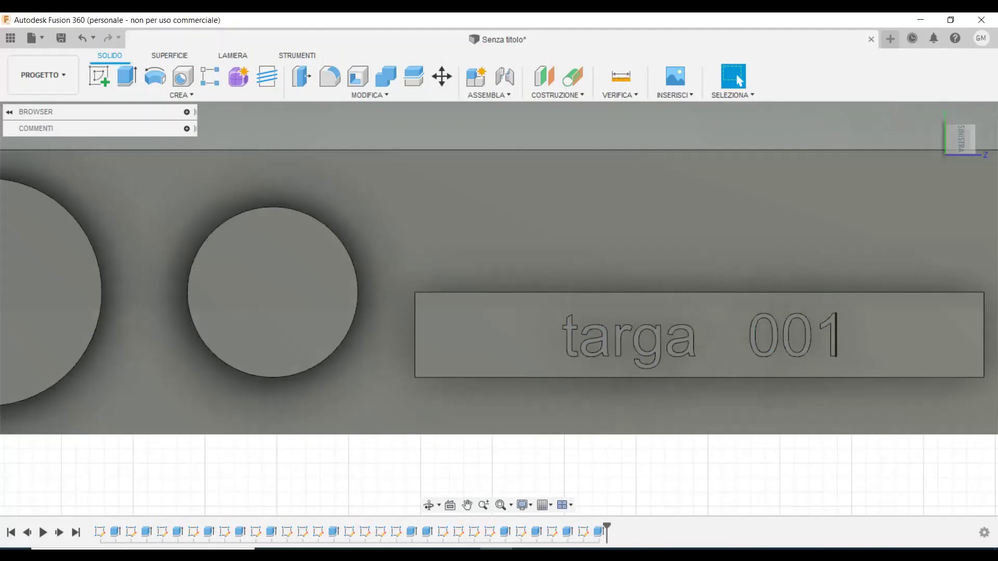
# Examine the whole car model from the front, underside, rear and angled side views
pyautogui.click(500, 505)
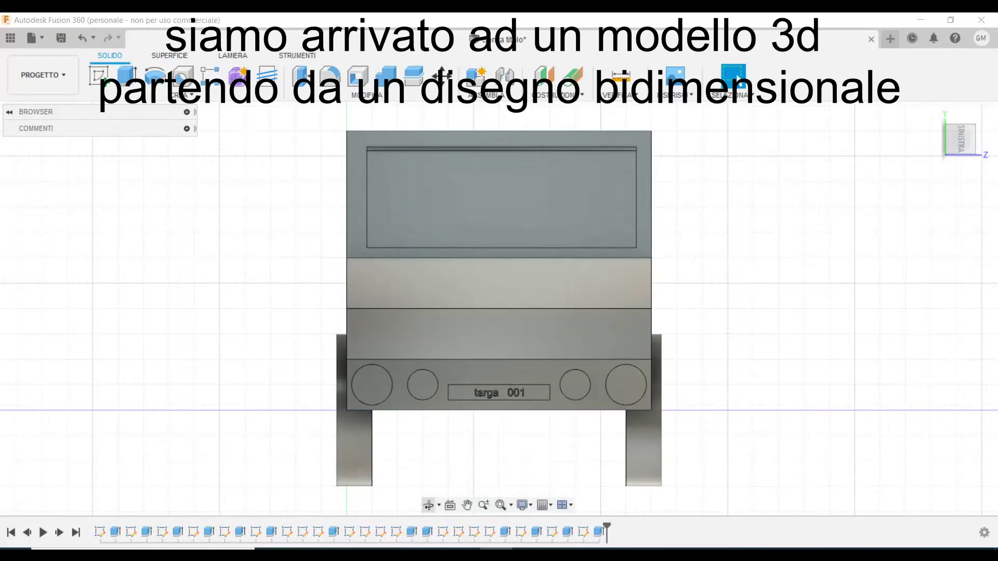
pyautogui.click(428, 505)
pyautogui.moveTo(498, 301); pyautogui.dragTo(396, 150)
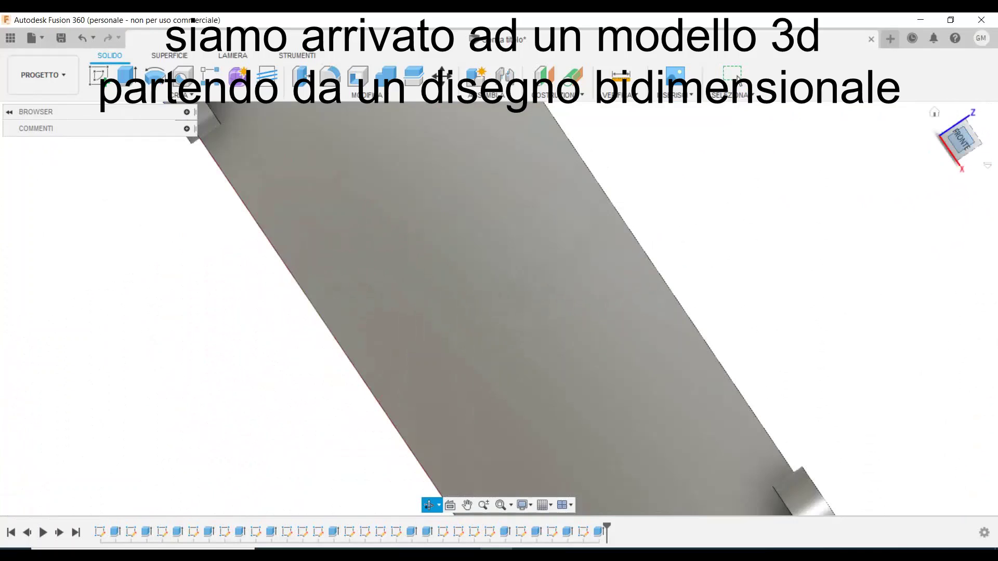
pyautogui.click(960, 139)
pyautogui.click(960, 119)
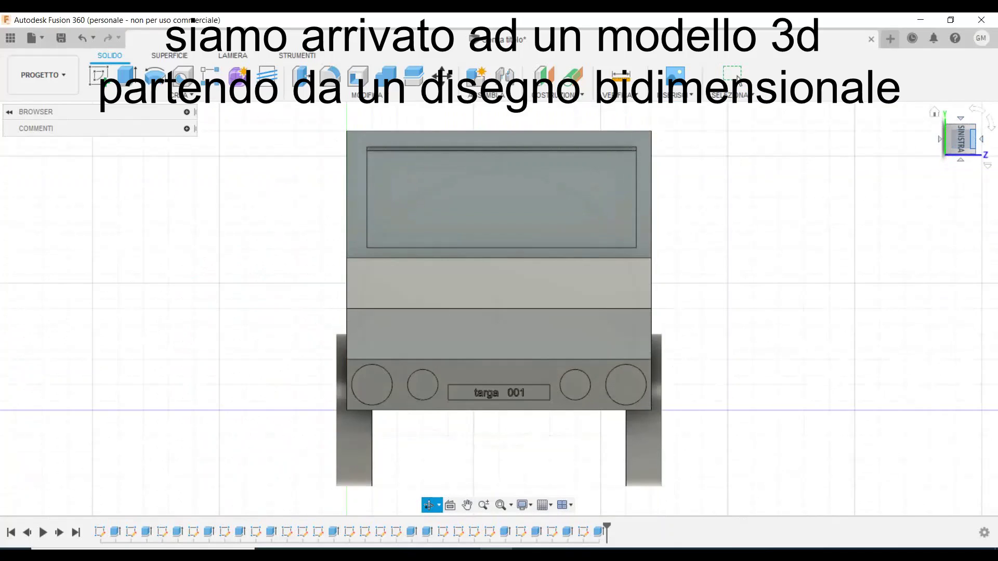
pyautogui.click(972, 139)
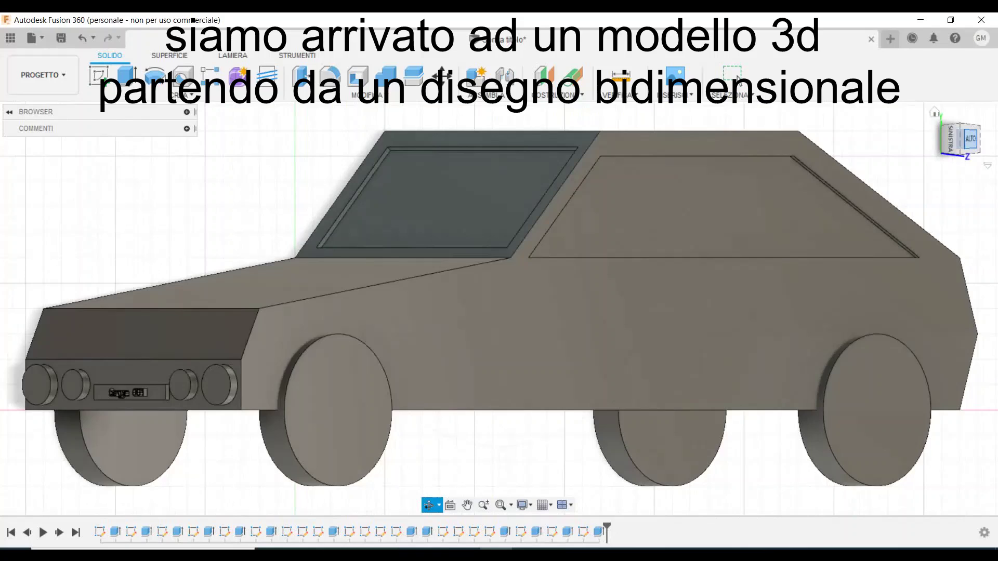
pyautogui.click(969, 138)
pyautogui.click(972, 139)
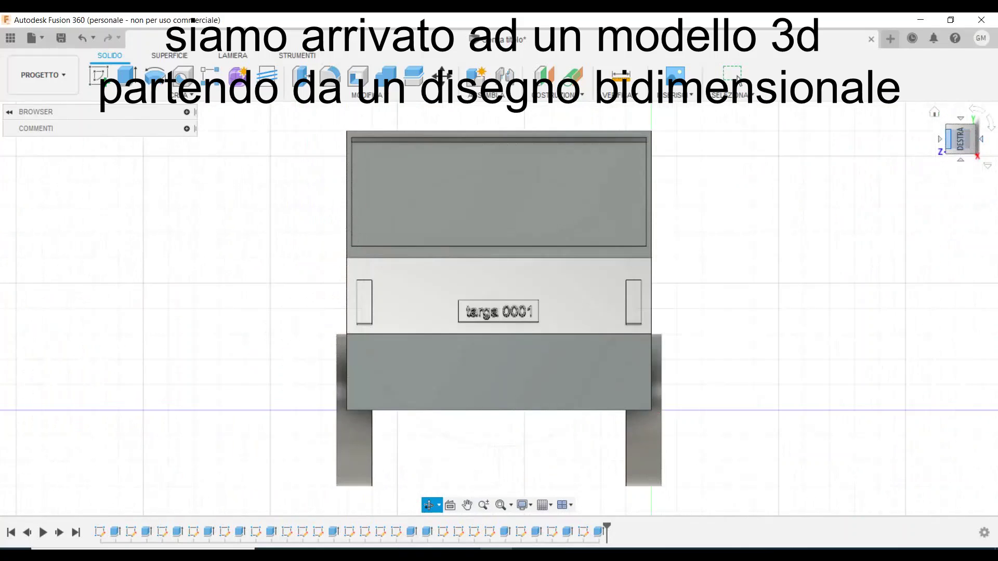
pyautogui.click(949, 140)
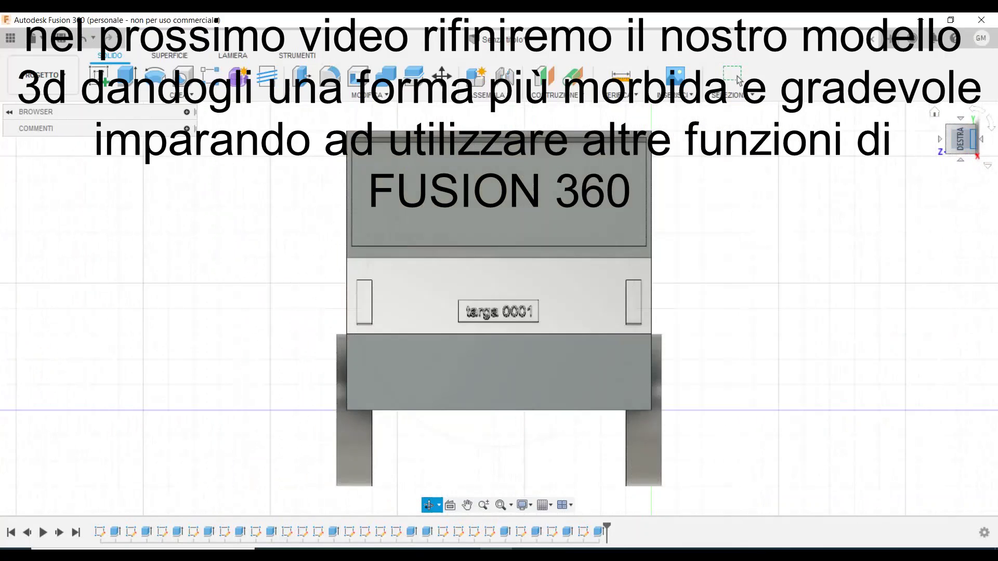
pyautogui.click(973, 139)
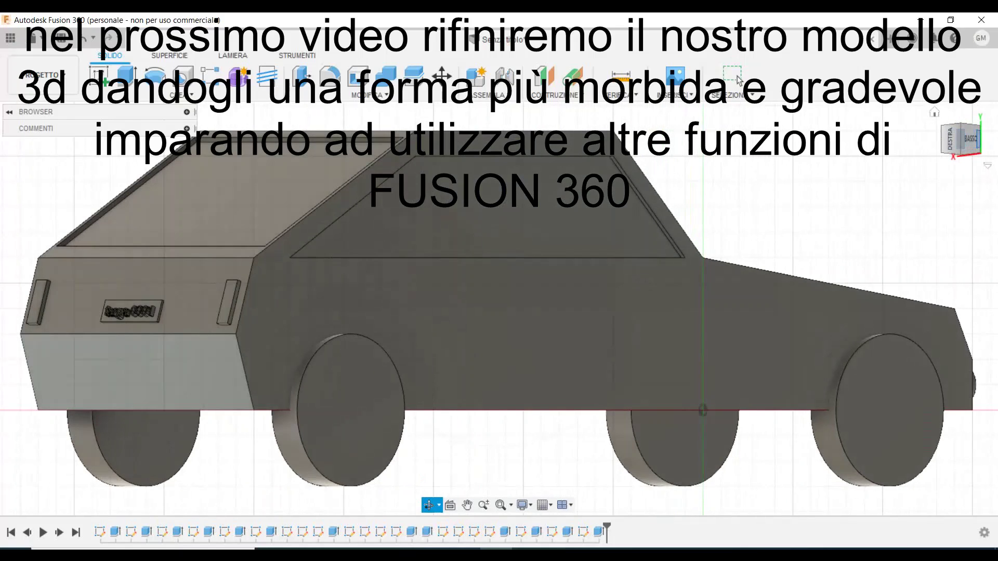
pyautogui.click(978, 139)
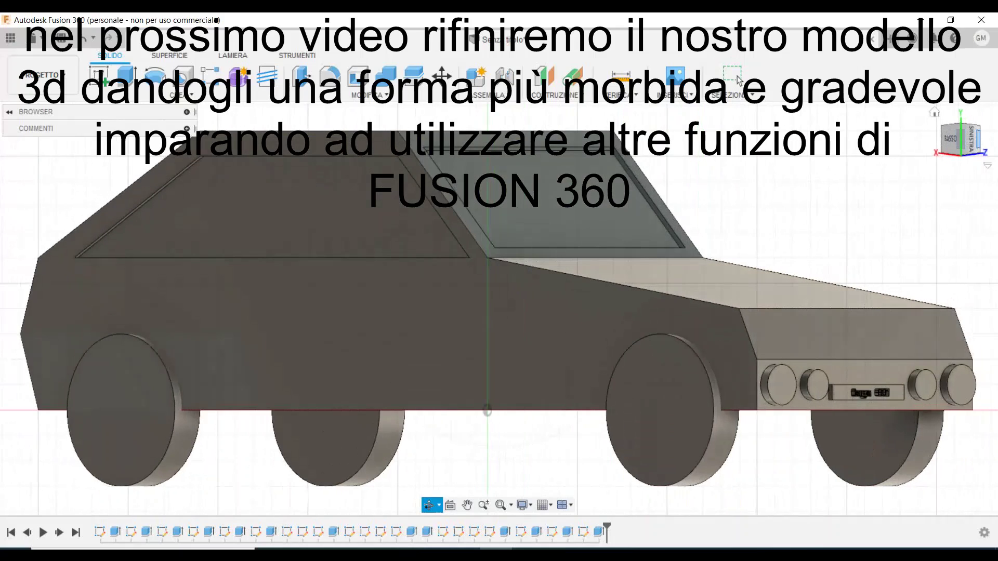